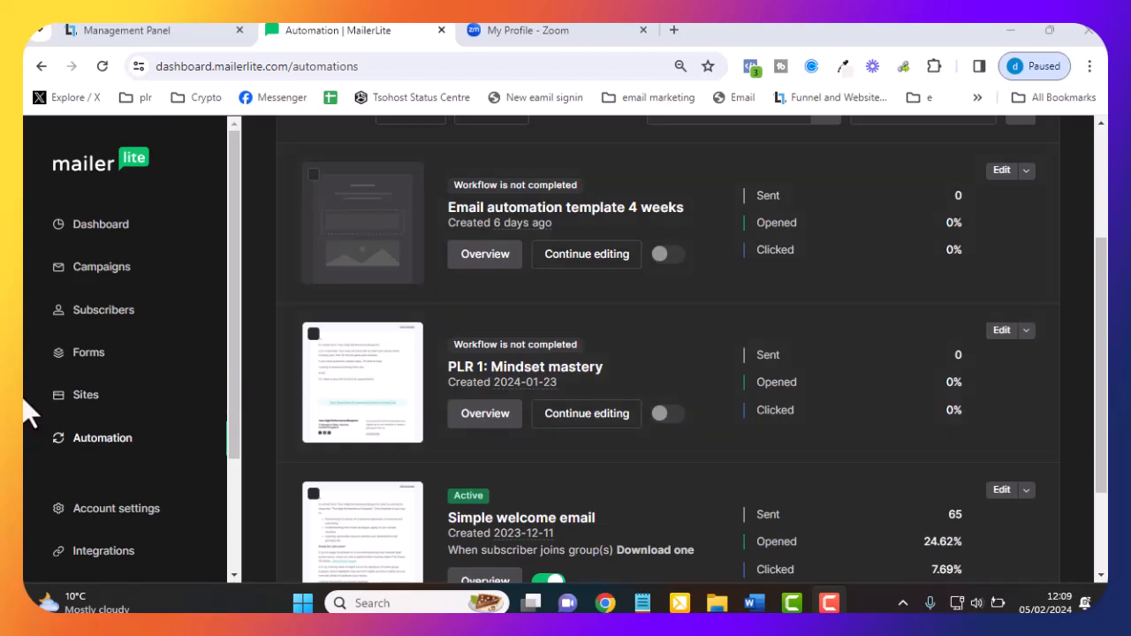
Create a new subscriber group named "Month 1 Automation".
{"action": "left_click", "coordinate": [118, 312]}
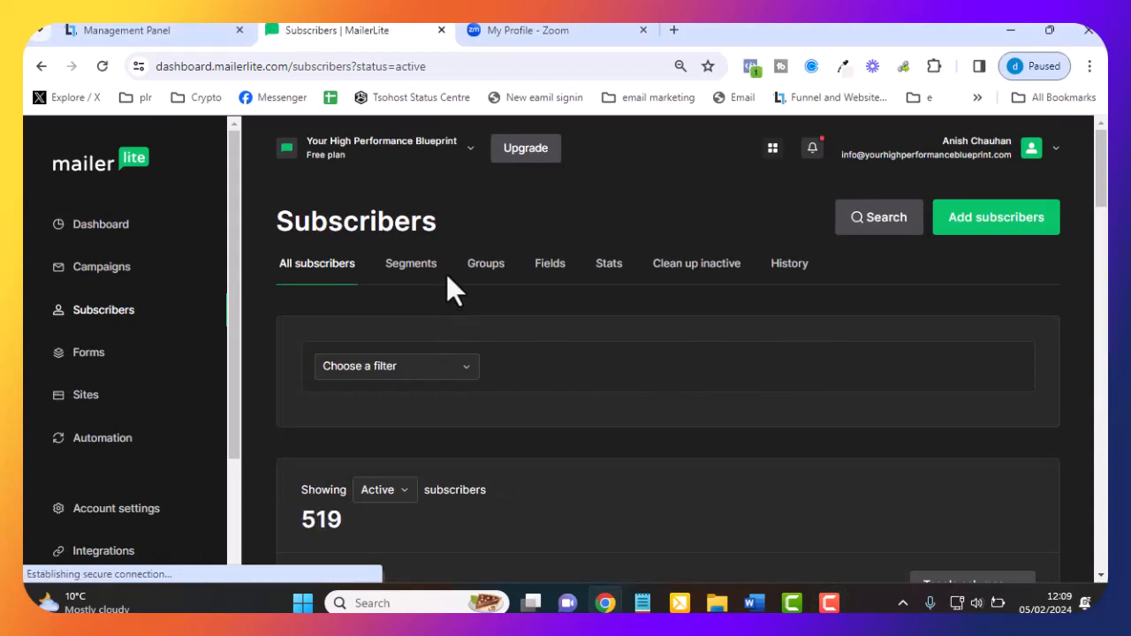
{"action": "left_click", "coordinate": [485, 265]}
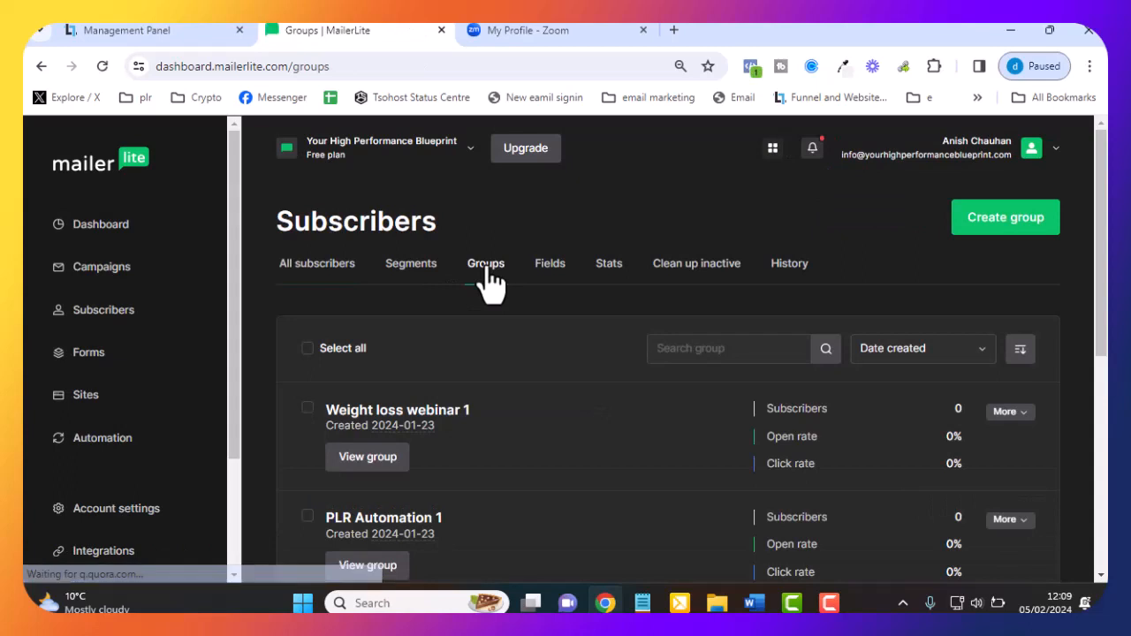
{"action": "left_click", "coordinate": [1012, 222]}
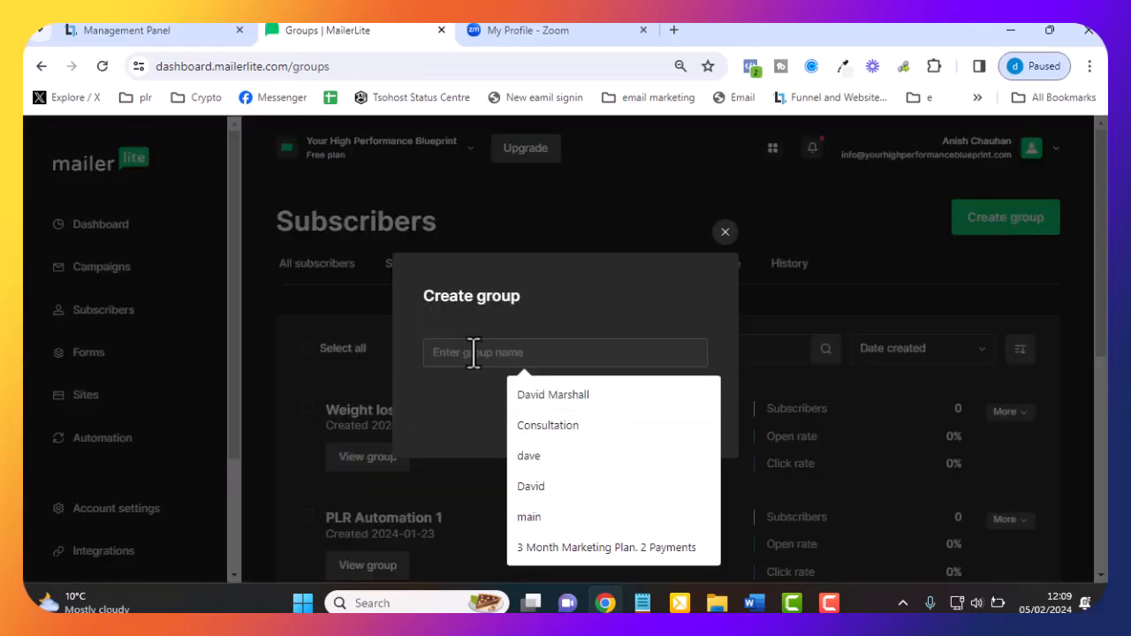
{"action": "type", "text": "Month"}
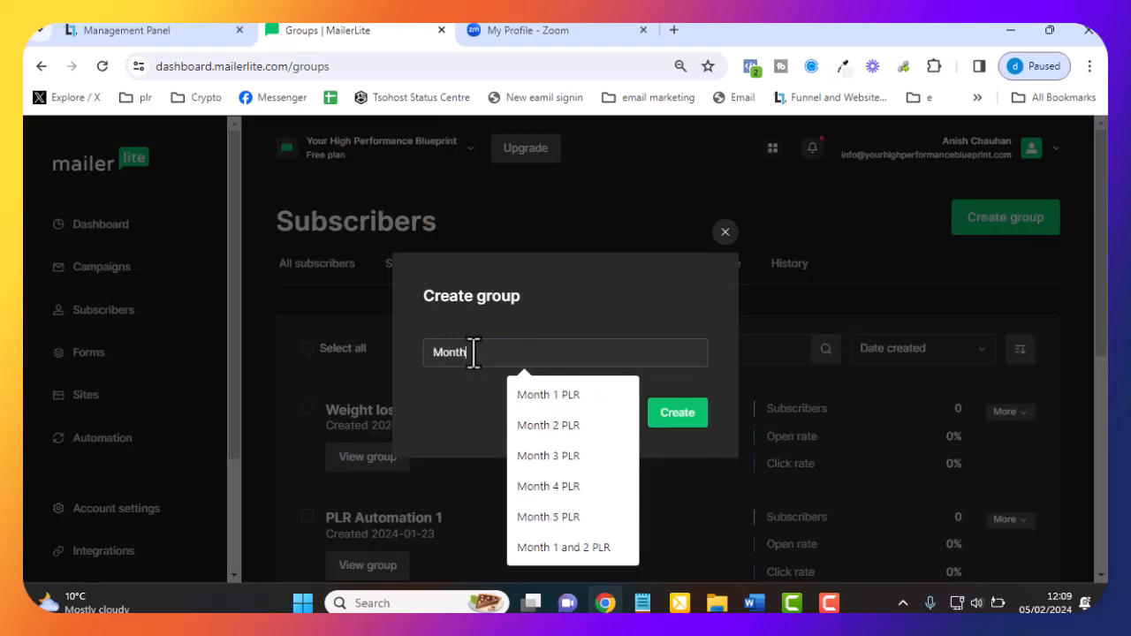
{"action": "type", "text": " 1"}
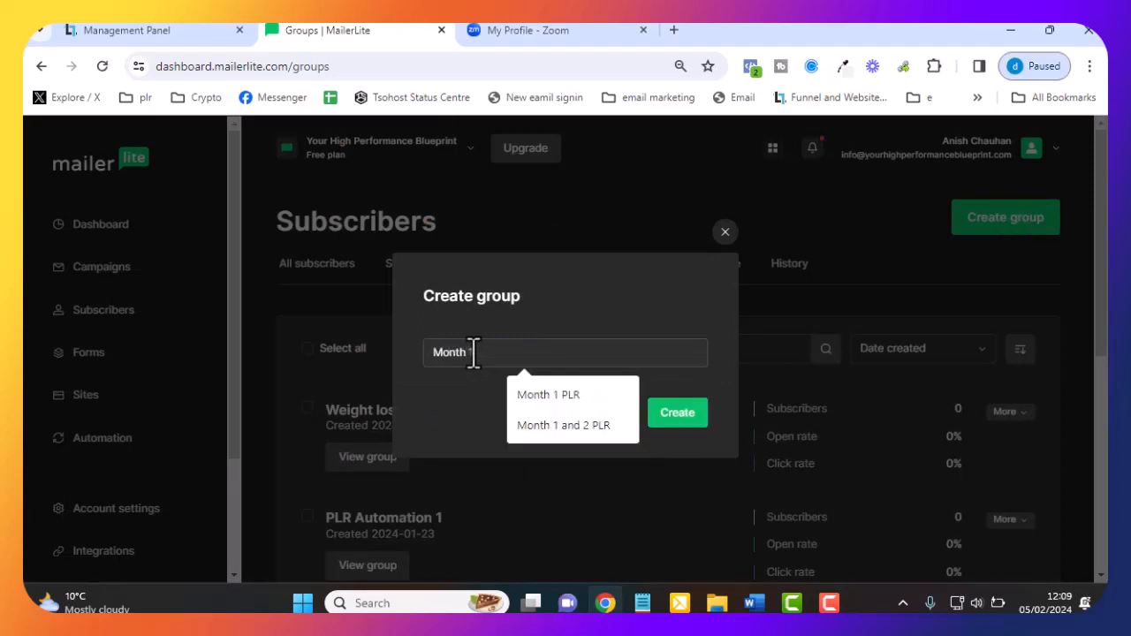
{"action": "type", "text": " Automatio"}
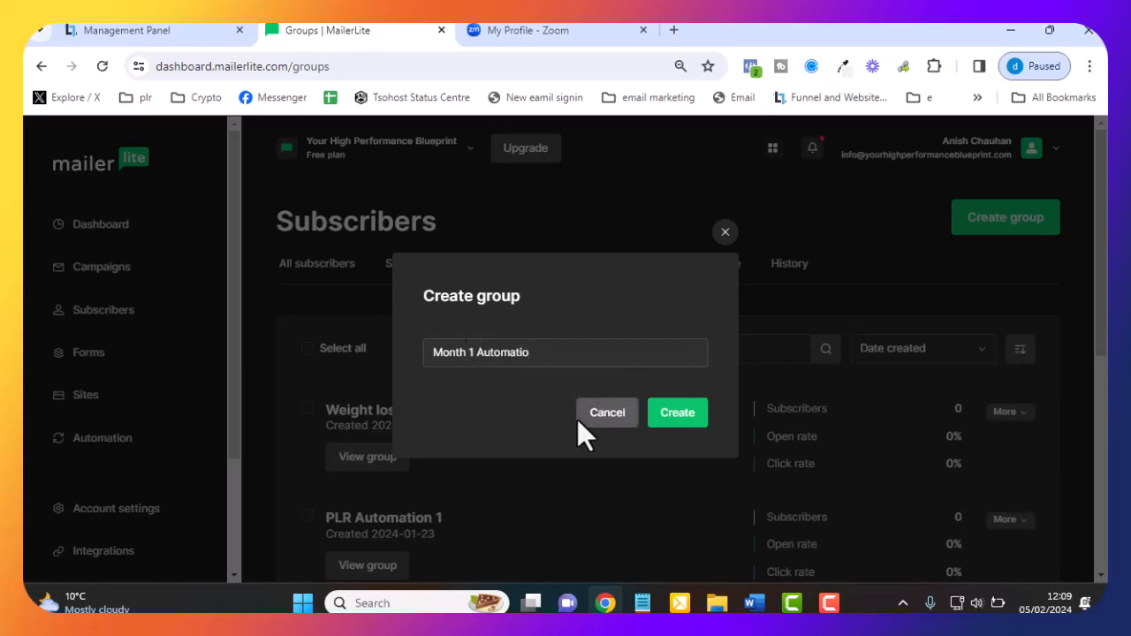
{"action": "type", "text": "n"}
{"action": "left_click", "coordinate": [681, 417]}
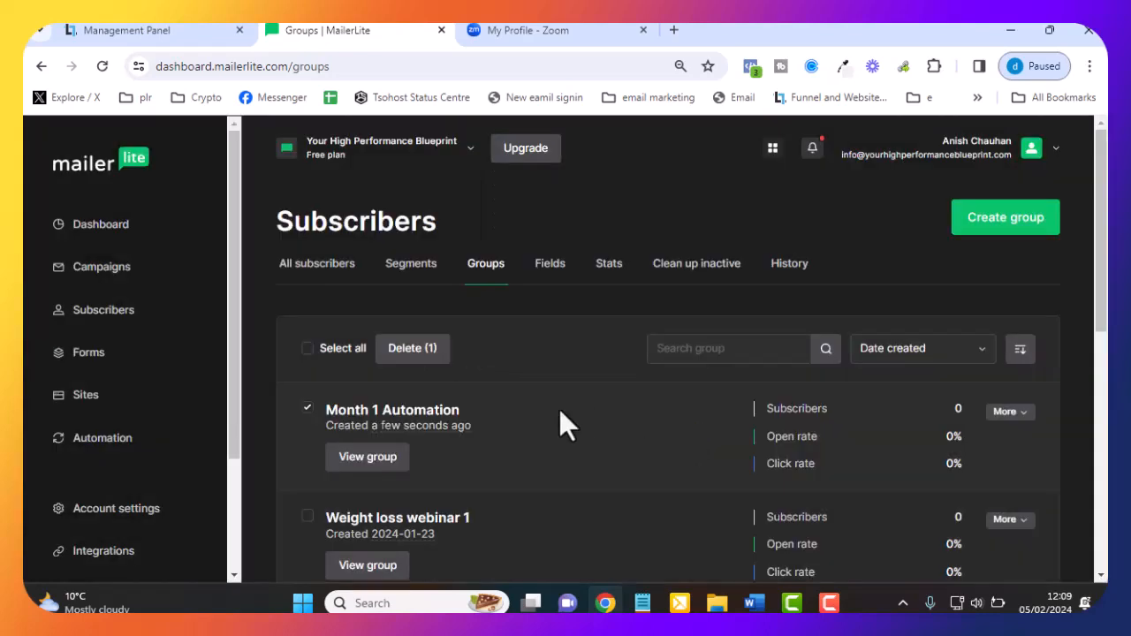
{"action": "scroll", "coordinate": [528, 426], "scroll_direction": "down", "scroll_amount": 1}
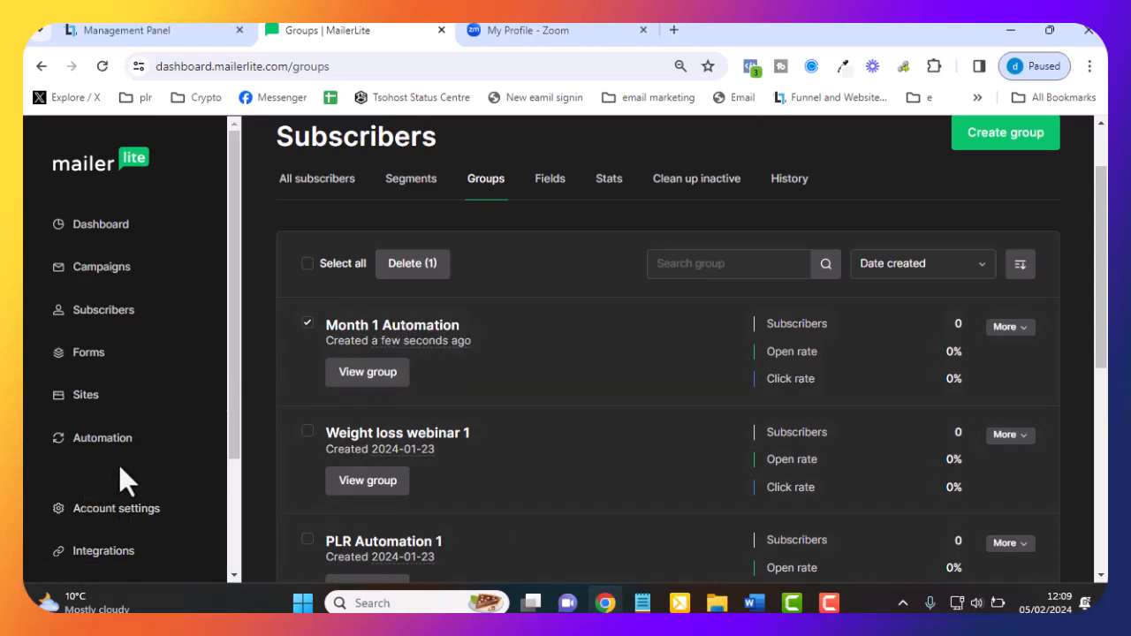
Create a new automation from scratch with the name "Month 1 Automation" and start building its workflow.
{"action": "left_click", "coordinate": [99, 448]}
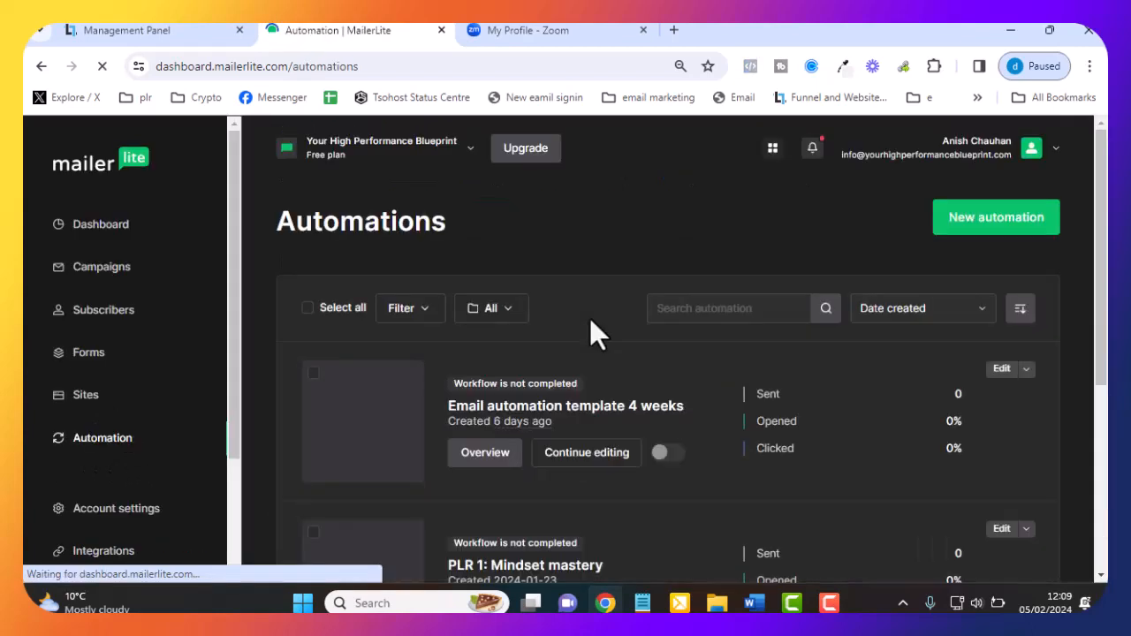
{"action": "left_click", "coordinate": [992, 231]}
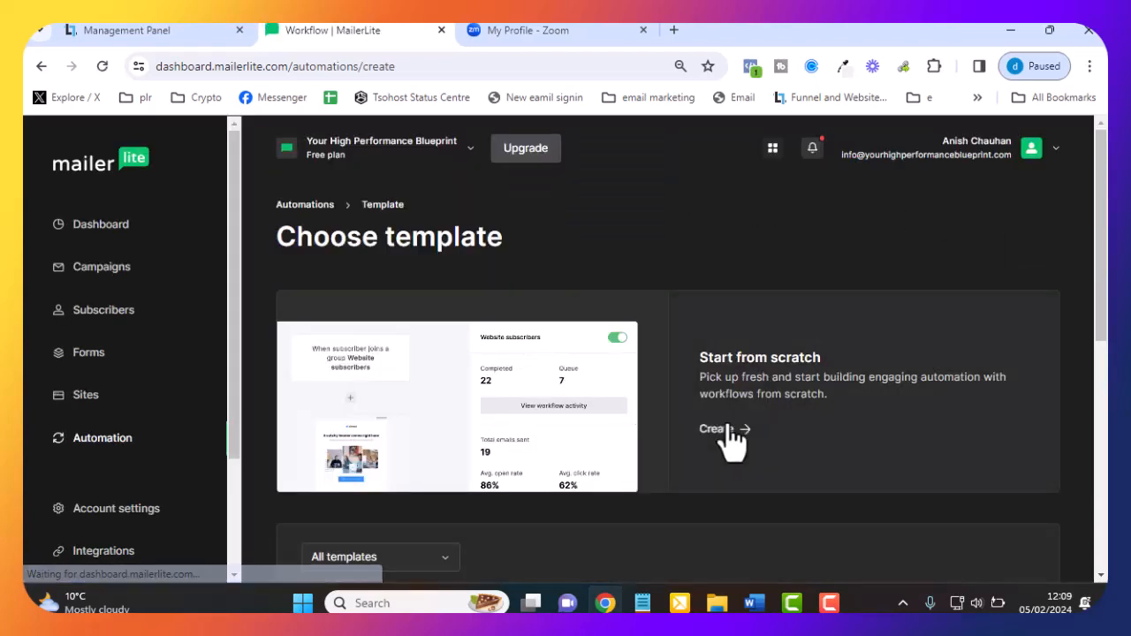
{"action": "left_click", "coordinate": [768, 389]}
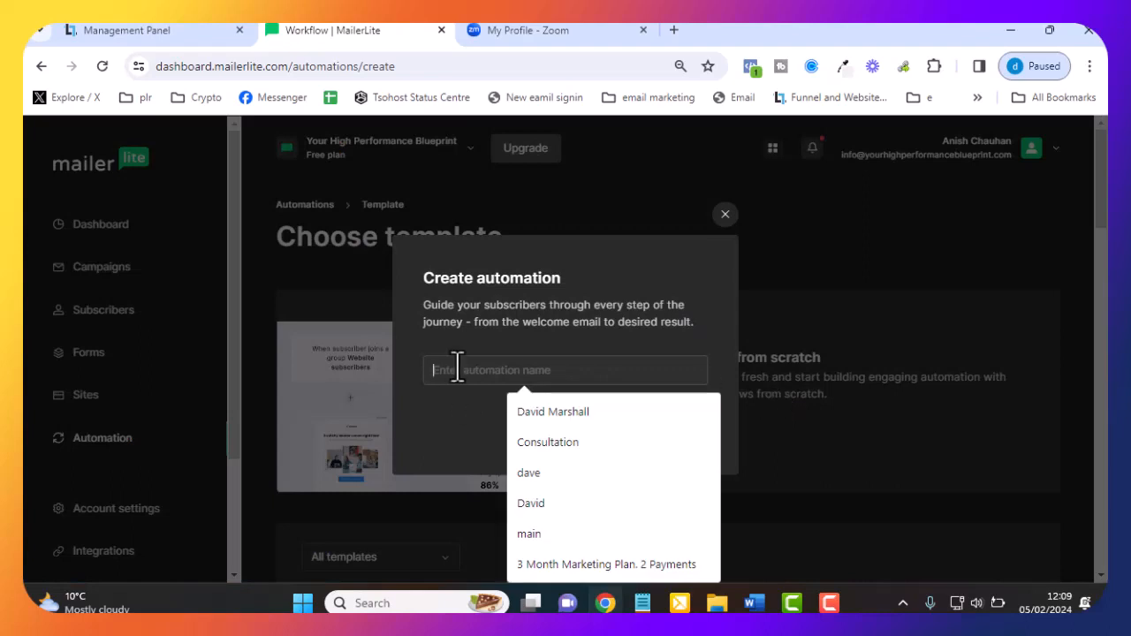
{"action": "type", "text": "Month1"}
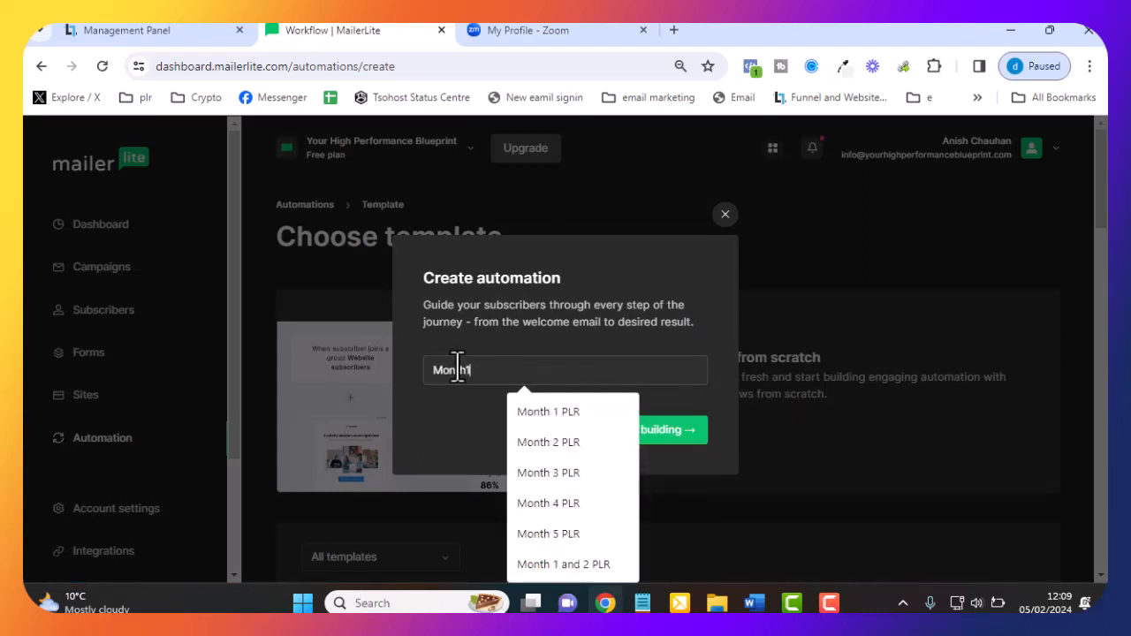
{"action": "type", "text": " Autom"}
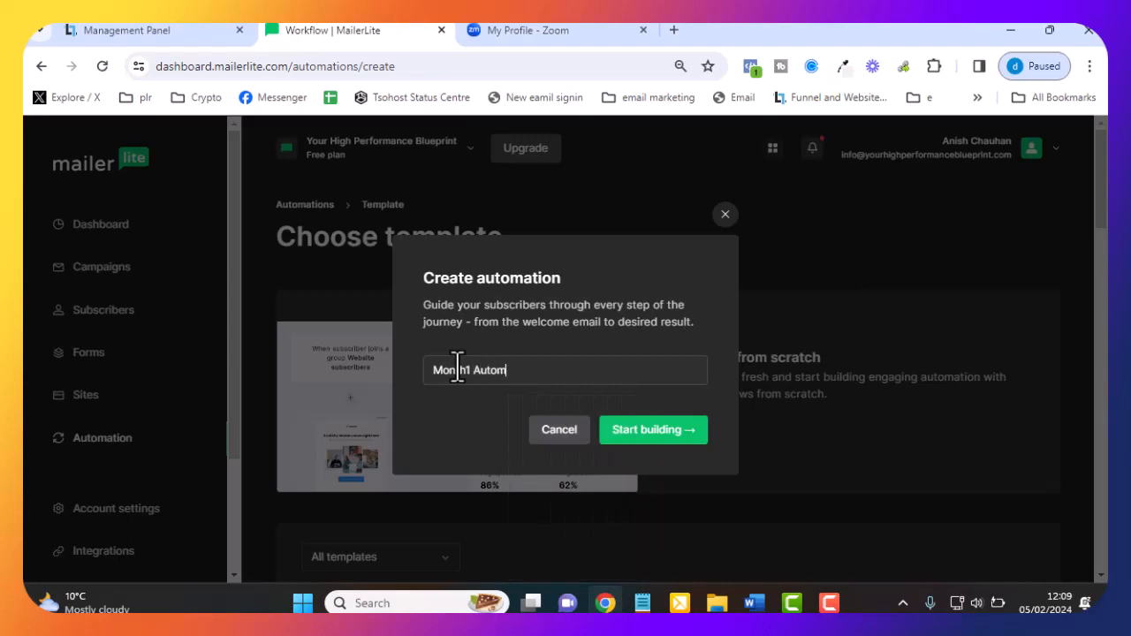
{"action": "type", "text": "ation"}
{"action": "left_click", "coordinate": [468, 369]}
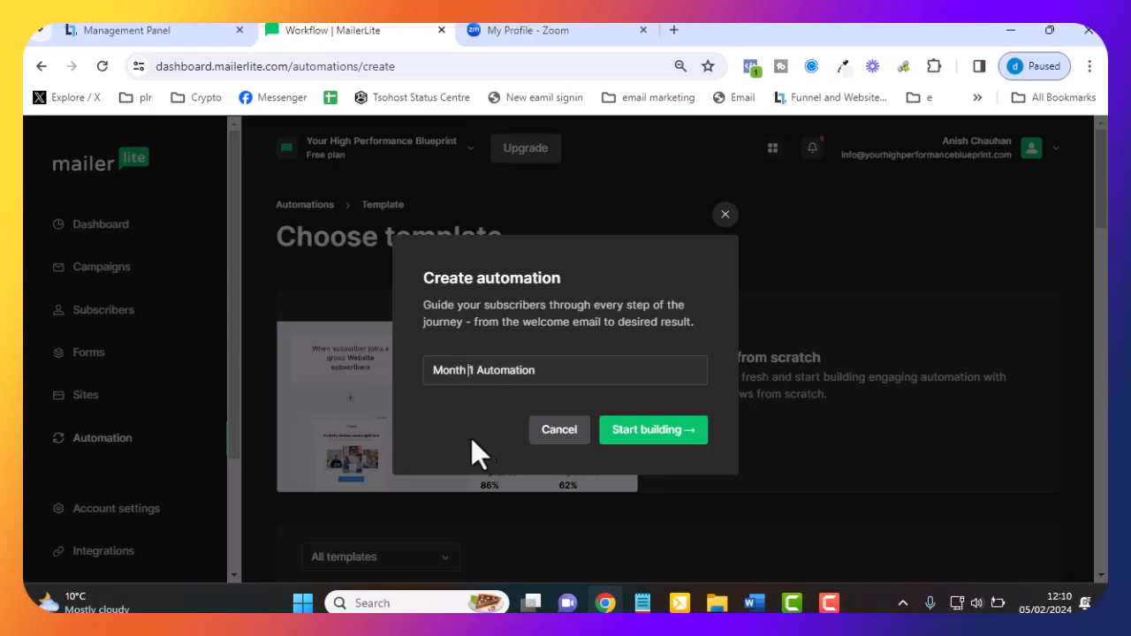
{"action": "left_click", "coordinate": [655, 432]}
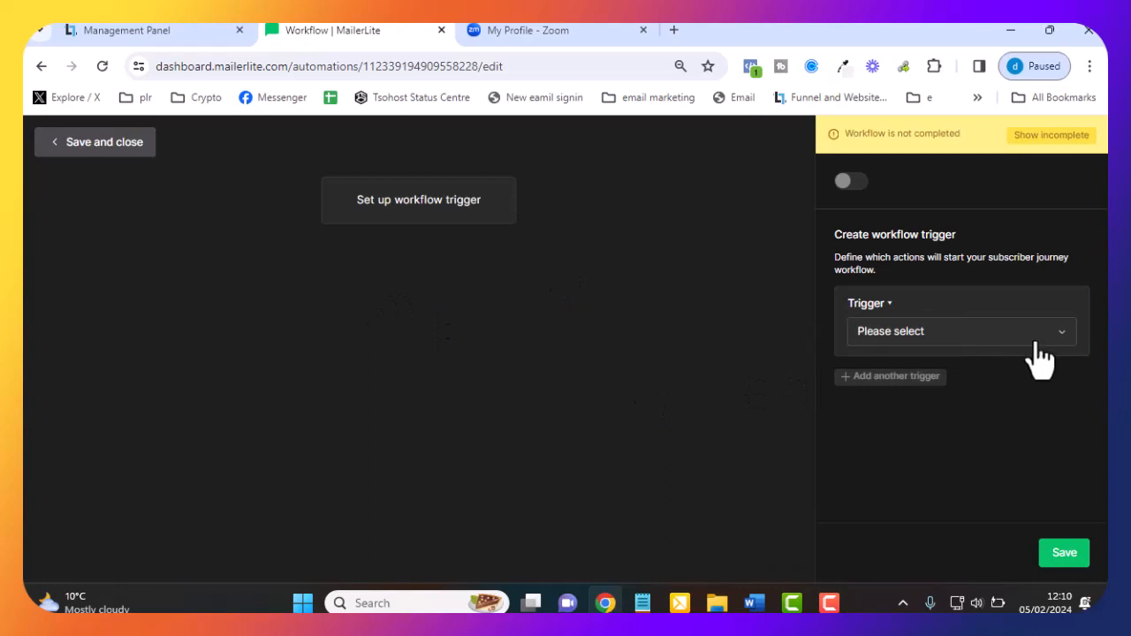
Set the workflow trigger to when a subscriber joins the group Month 1 Automation, and save it.
{"action": "left_click", "coordinate": [1019, 334]}
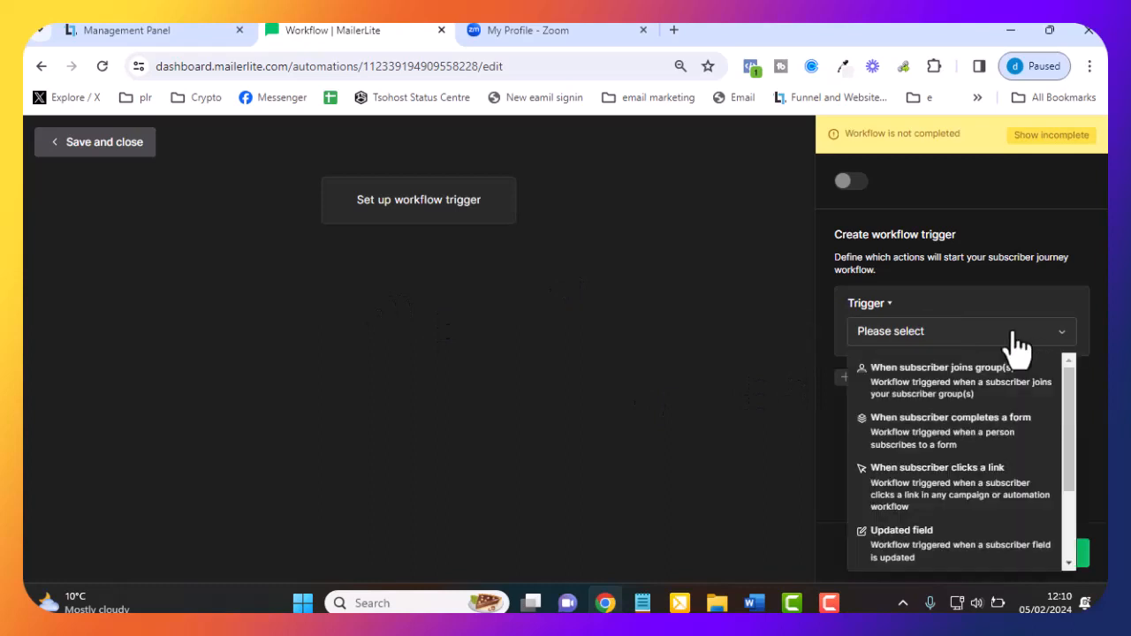
{"action": "left_click", "coordinate": [965, 397]}
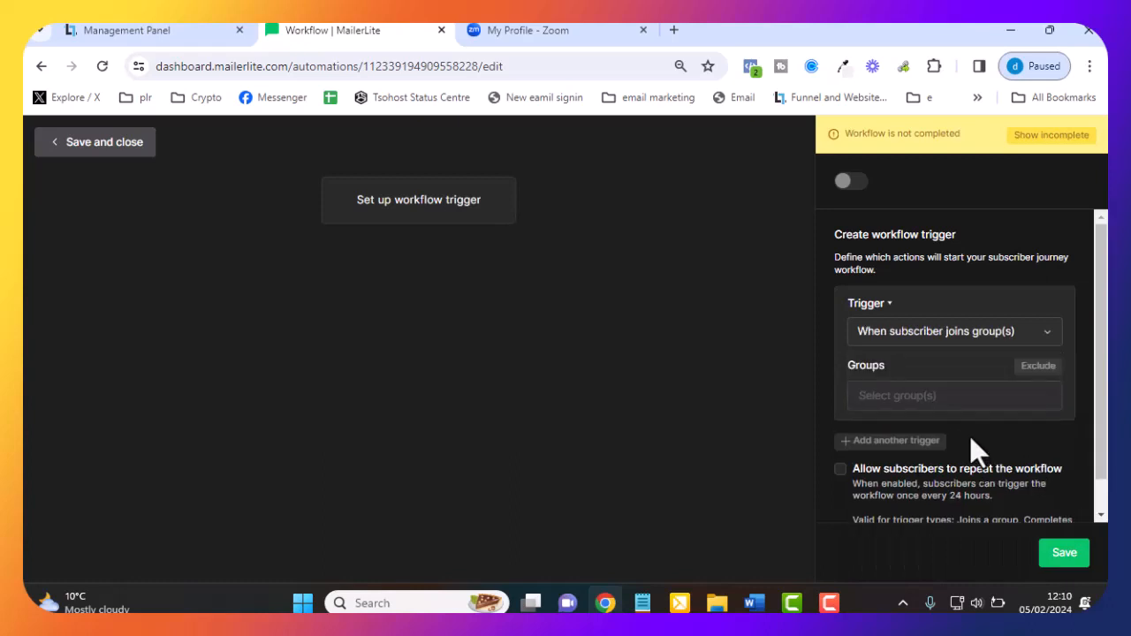
{"action": "left_click", "coordinate": [957, 400]}
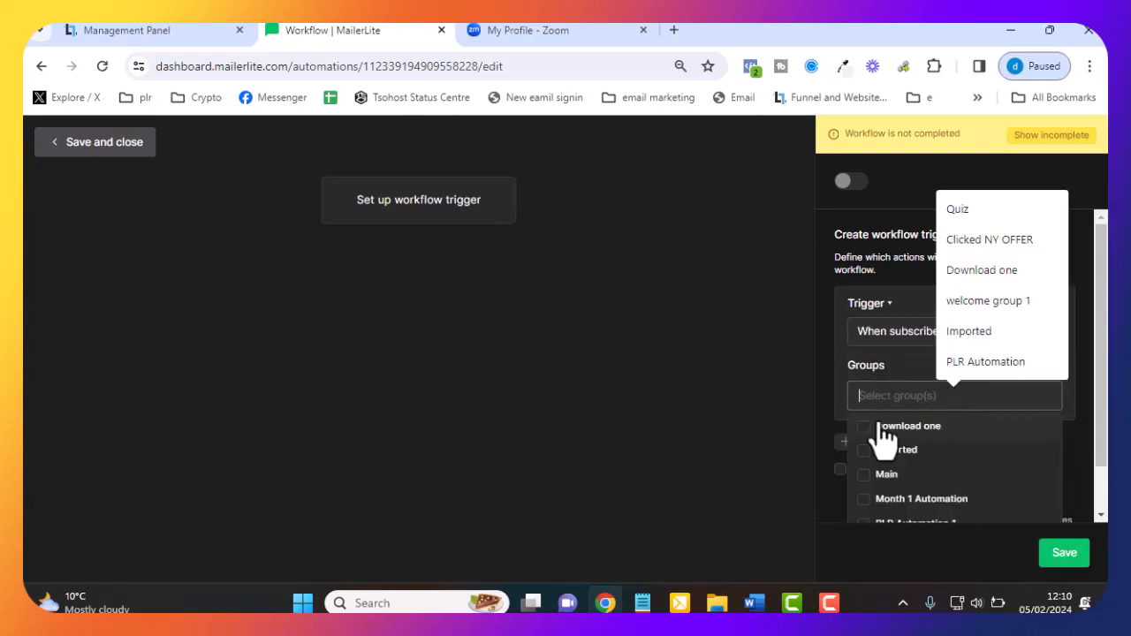
{"action": "scroll", "coordinate": [919, 500], "scroll_direction": "down", "scroll_amount": 1}
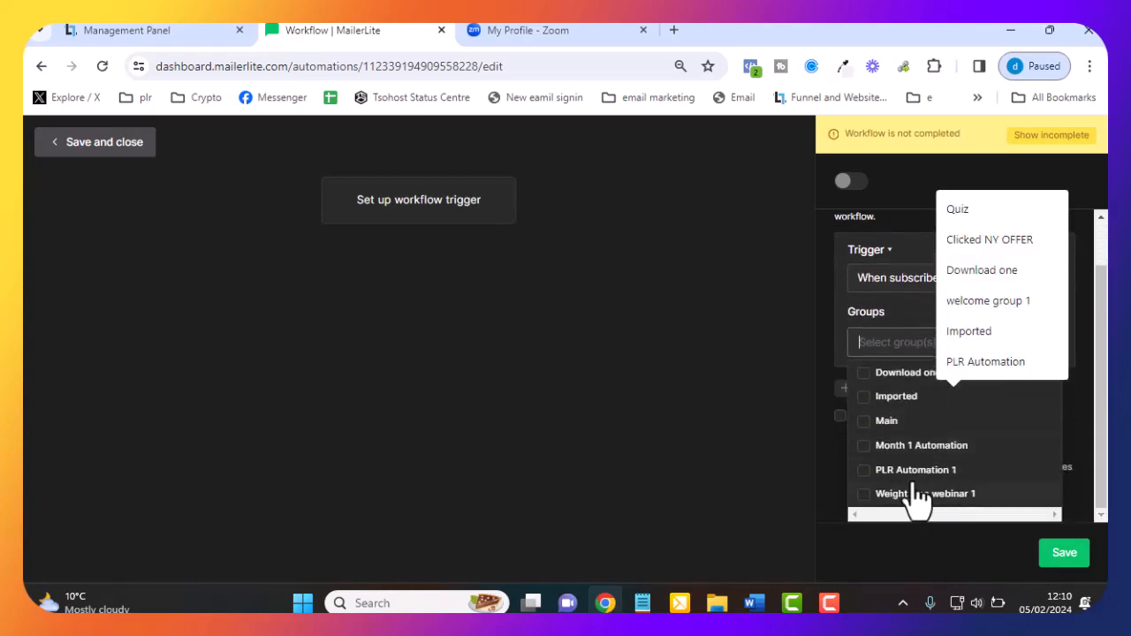
{"action": "left_click", "coordinate": [861, 446]}
{"action": "left_click", "coordinate": [1061, 554]}
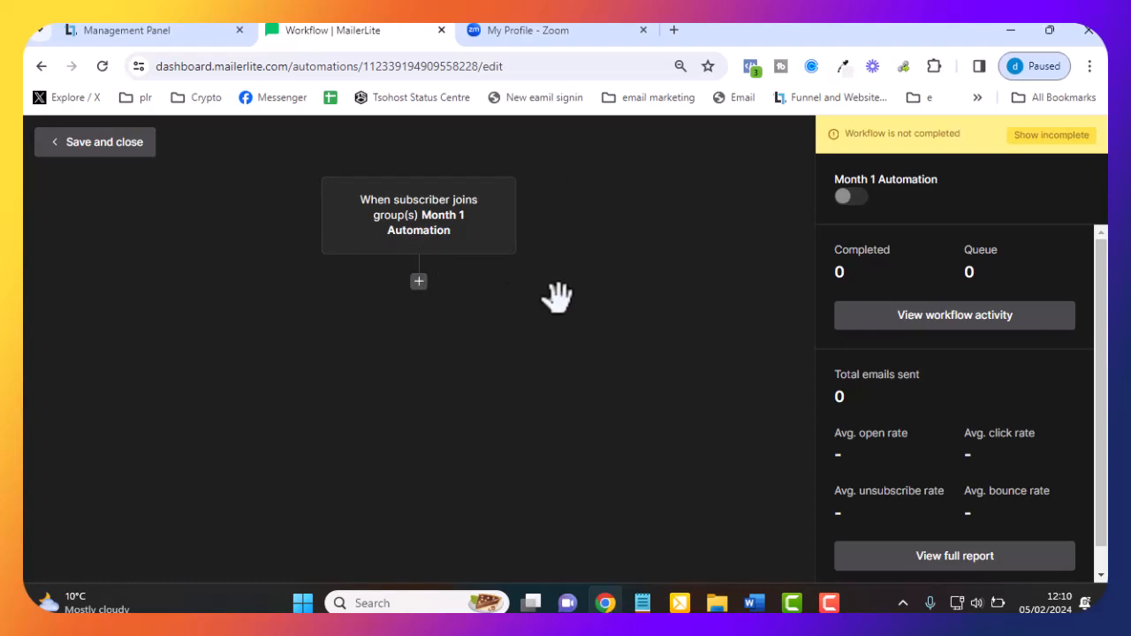
Add an email step below the trigger and name it "Month 1 Automation Monday".
{"action": "left_click", "coordinate": [418, 282]}
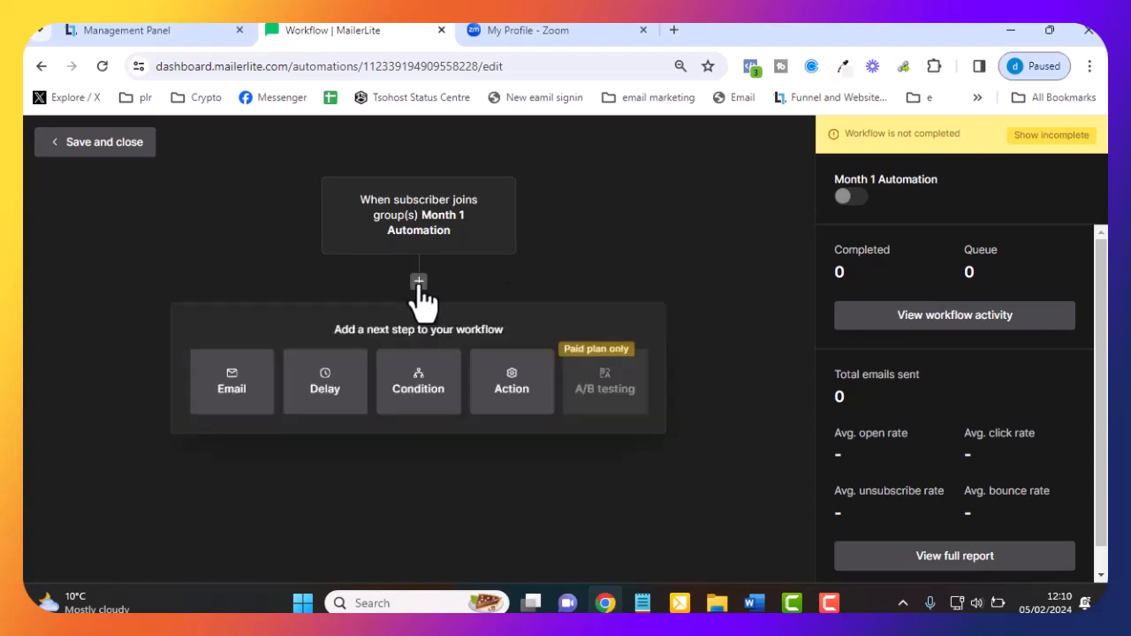
{"action": "left_click", "coordinate": [232, 389]}
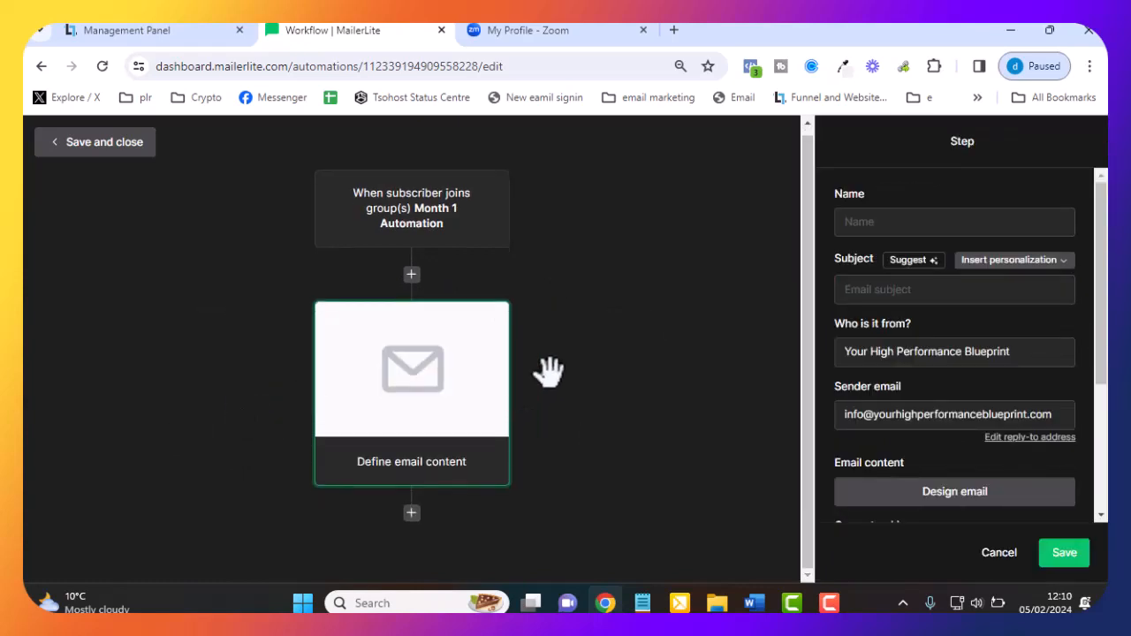
{"action": "left_click", "coordinate": [862, 223]}
{"action": "type", "text": "Mo"}
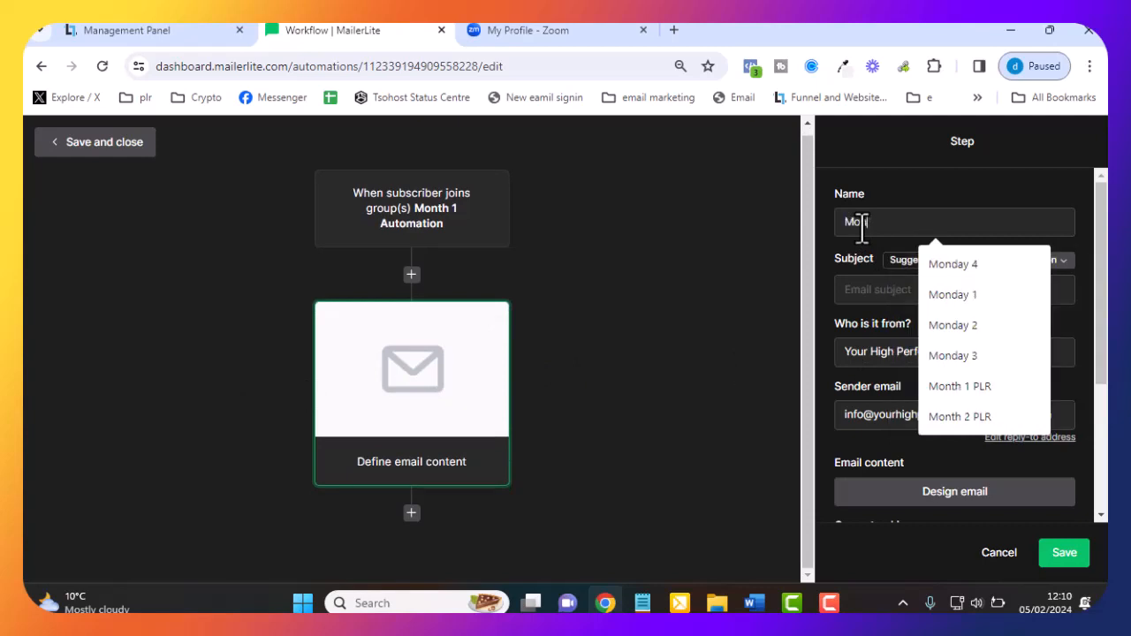
{"action": "type", "text": "nth 1 Au"}
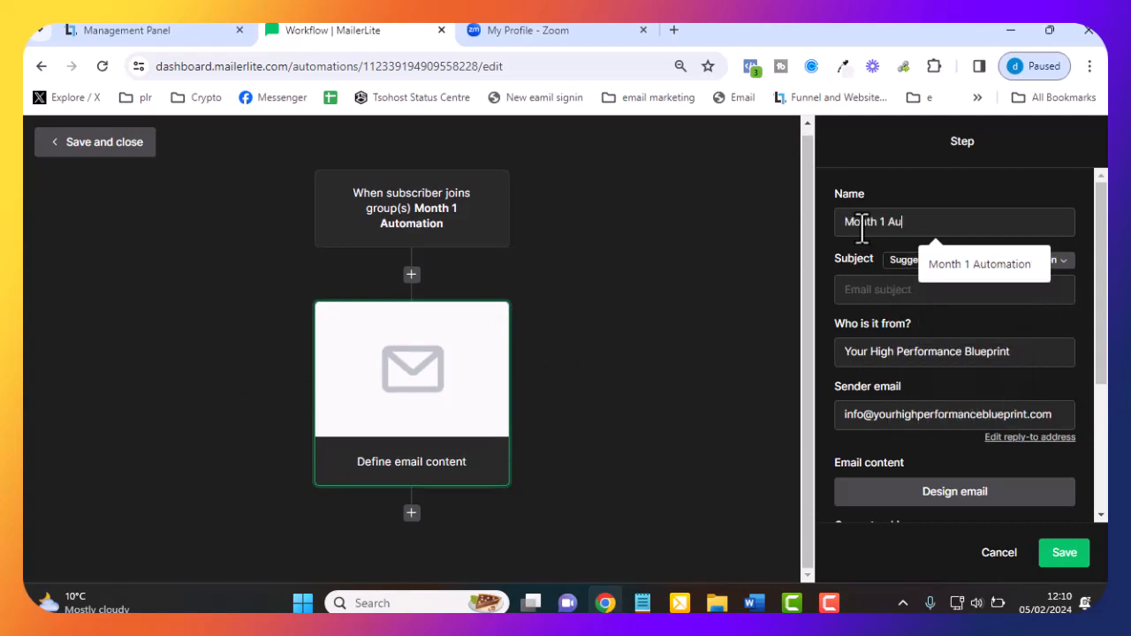
{"action": "type", "text": "tomation "}
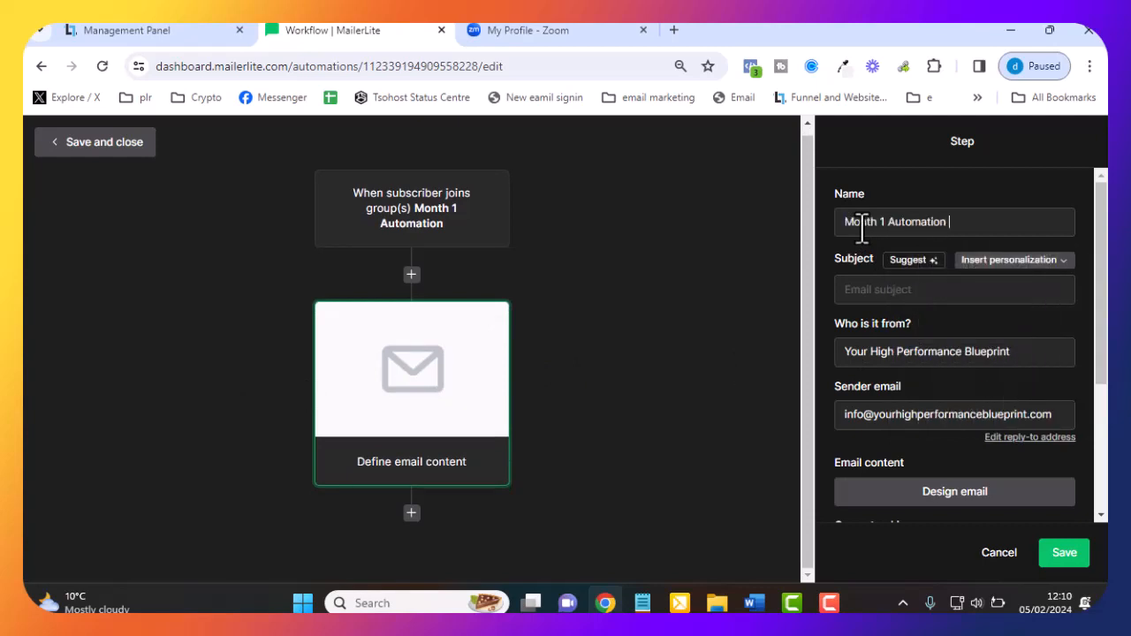
{"action": "type", "text": "Monday"}
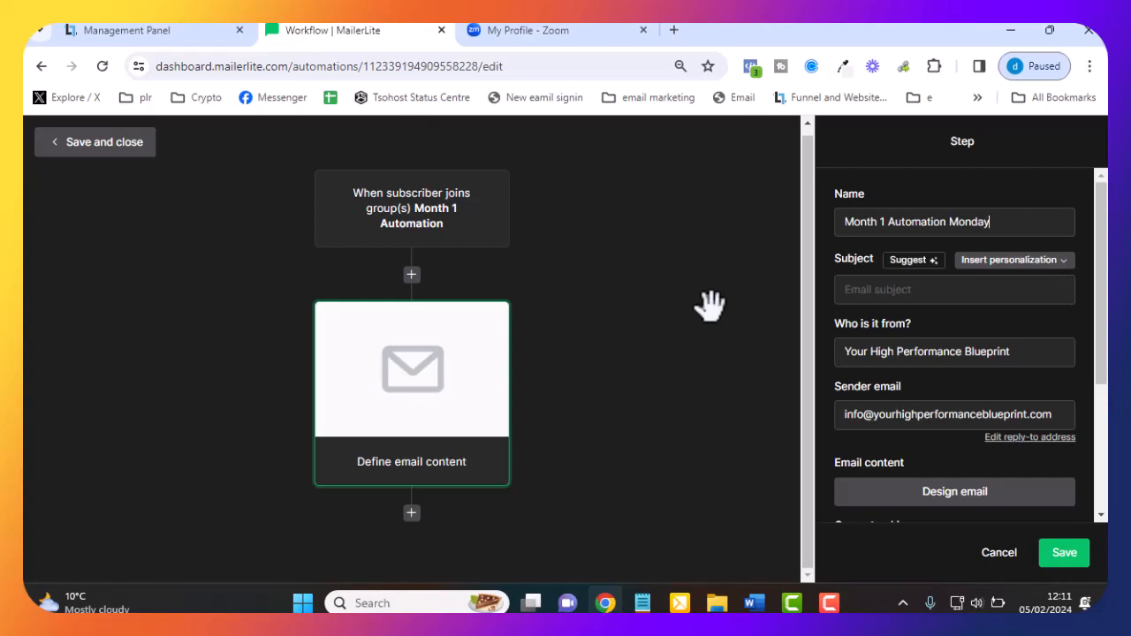
Set the email's subject to "Monday Motivation".
{"action": "left_click", "coordinate": [853, 291]}
{"action": "type", "text": "Monda"}
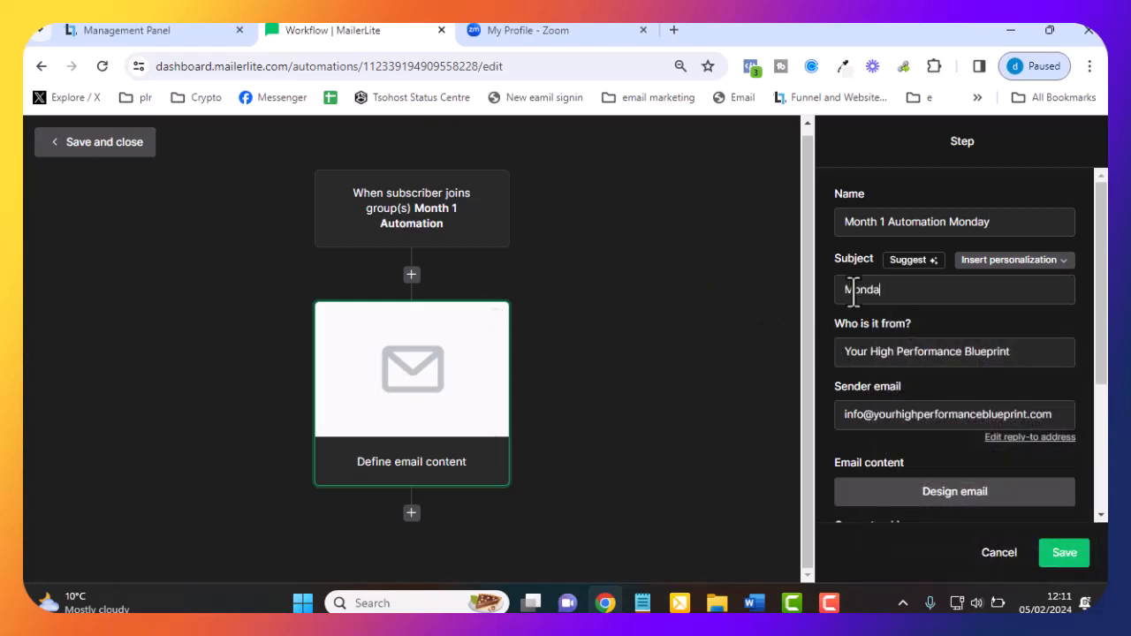
{"action": "type", "text": "y Montivation"}
{"action": "left_click", "coordinate": [914, 292]}
{"action": "key", "text": "BackSpace"}
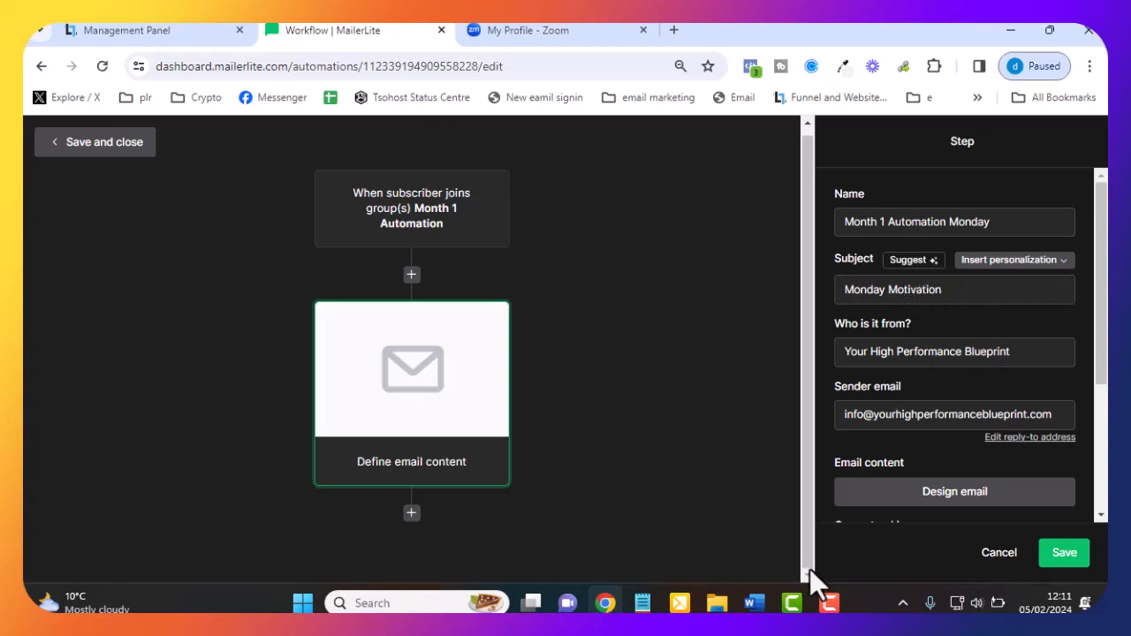
Begin designing the email from scratch in the Drag & drop editor.
{"action": "left_click", "coordinate": [934, 496]}
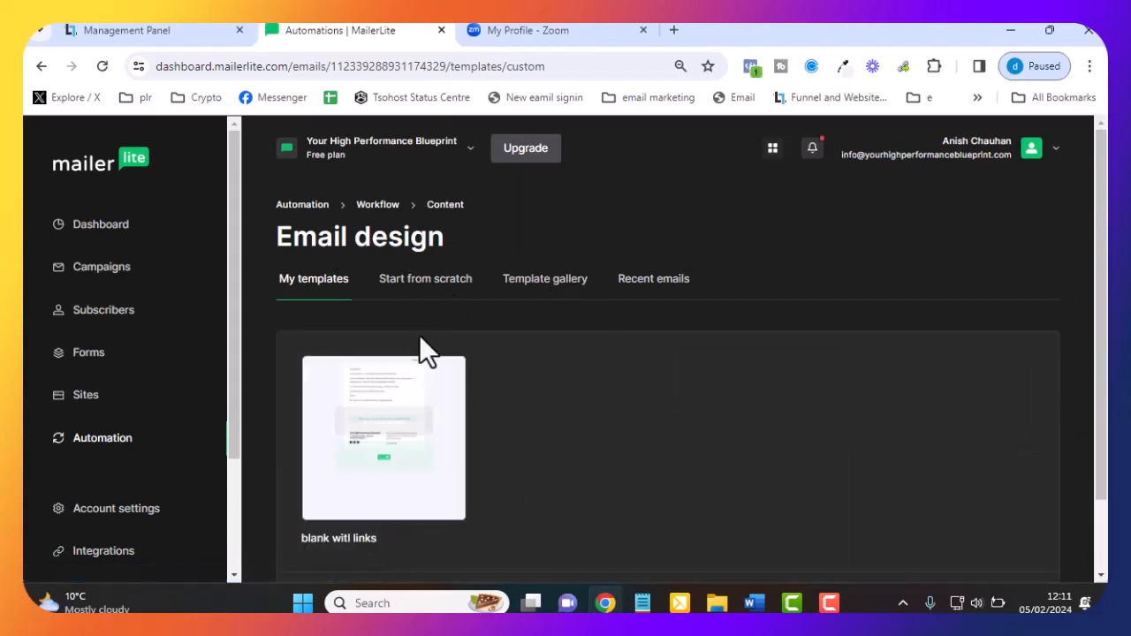
{"action": "left_click", "coordinate": [442, 285]}
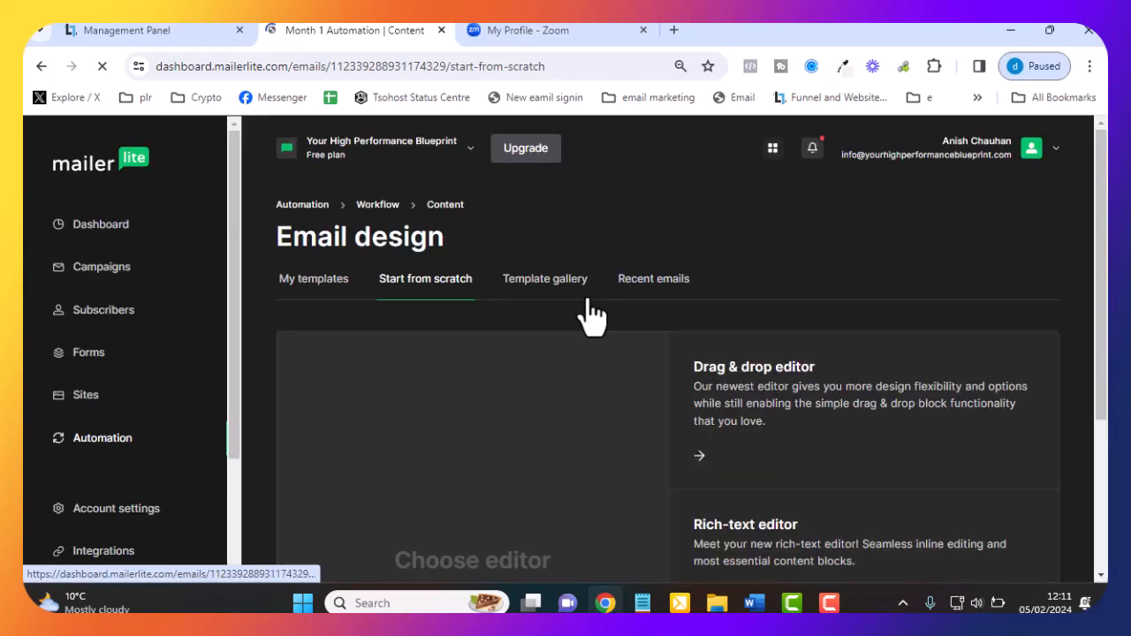
{"action": "scroll", "coordinate": [663, 460], "scroll_direction": "down", "scroll_amount": 1}
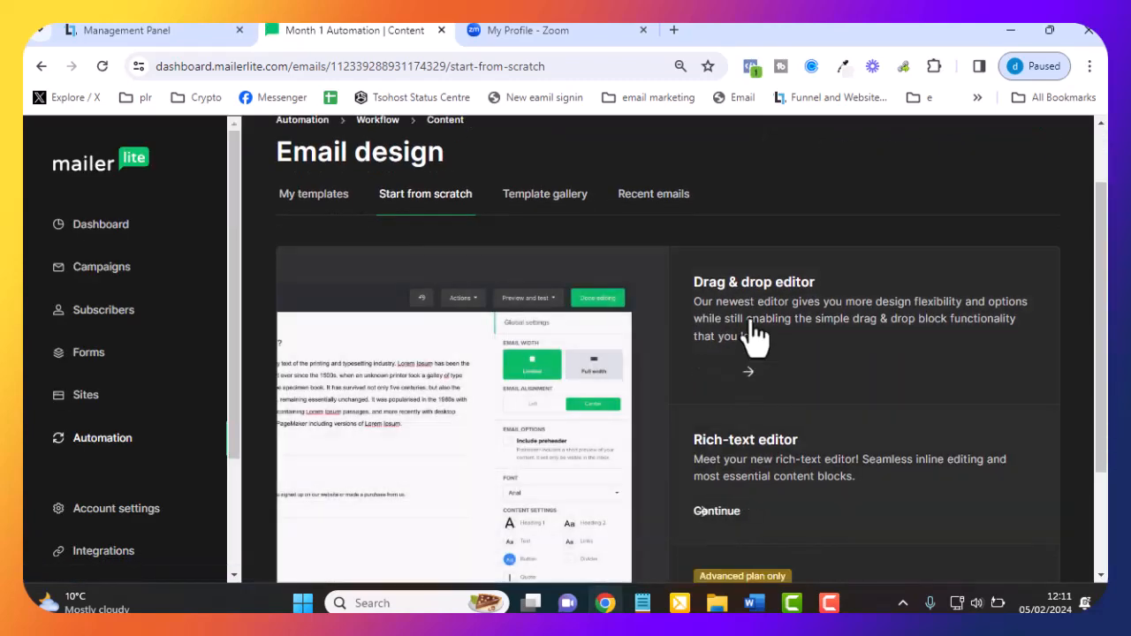
{"action": "left_click", "coordinate": [749, 314]}
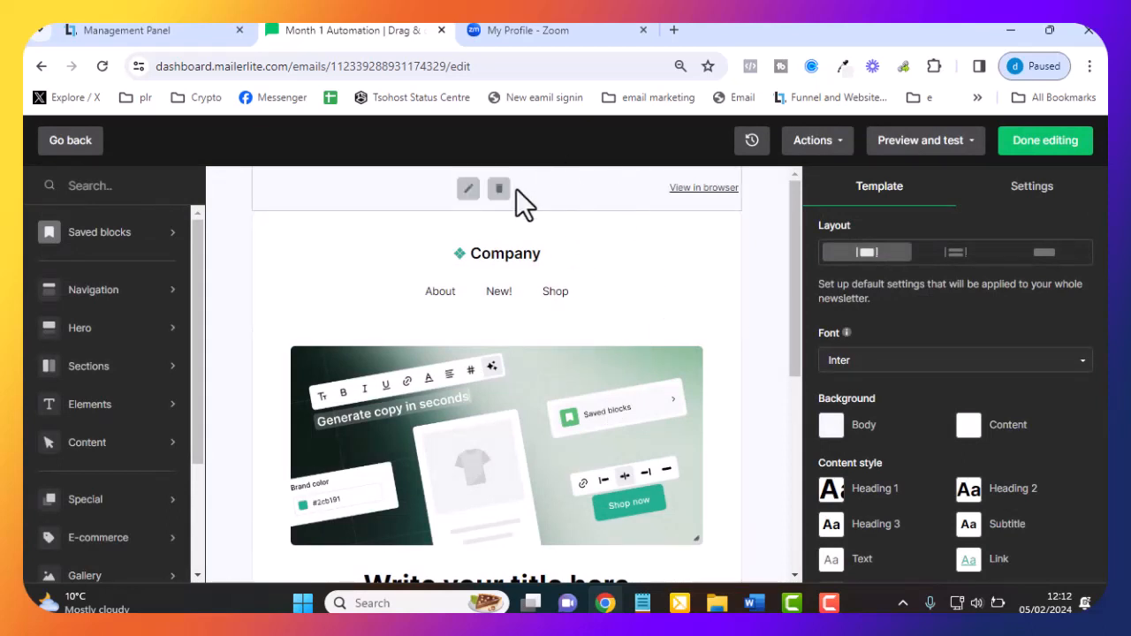
Delete the default company navigation block and the hero image block with its title and text from the email.
{"action": "left_click", "coordinate": [710, 199]}
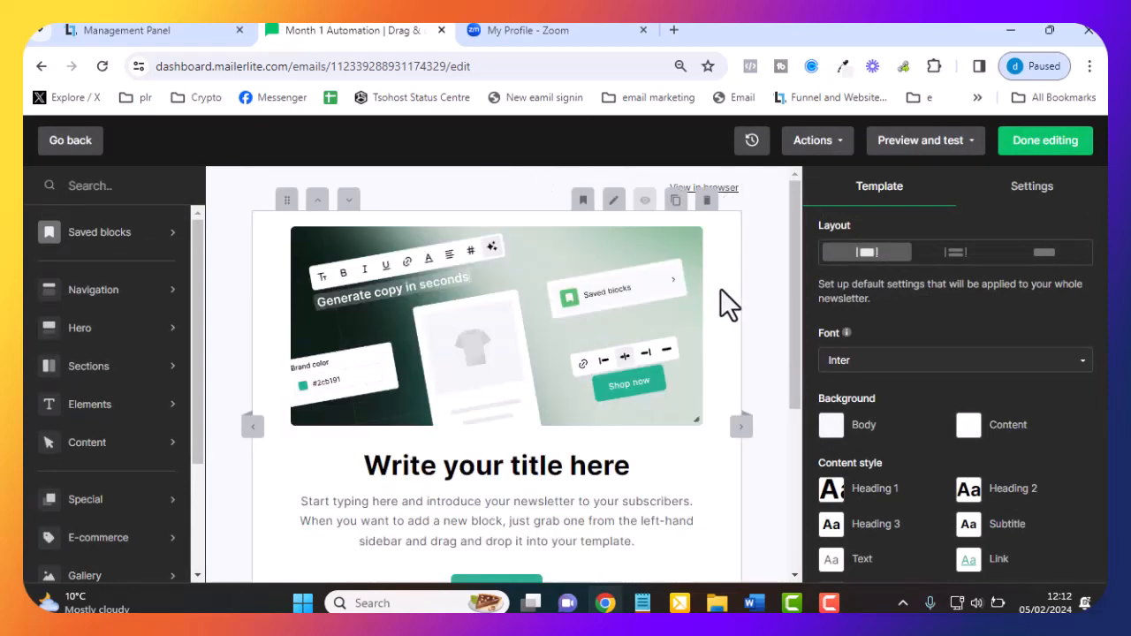
{"action": "left_click", "coordinate": [708, 200]}
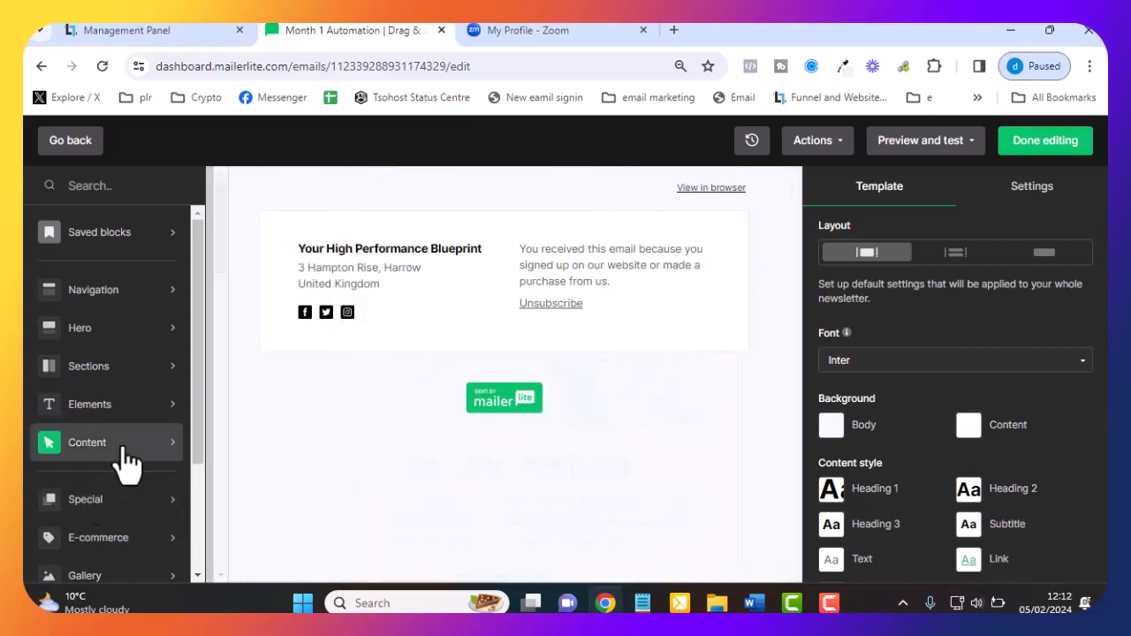
Add a Text element to the email body above the footer block.
{"action": "mouse_move", "coordinate": [126, 459]}
{"action": "scroll", "coordinate": [273, 450], "scroll_direction": "down", "scroll_amount": 3}
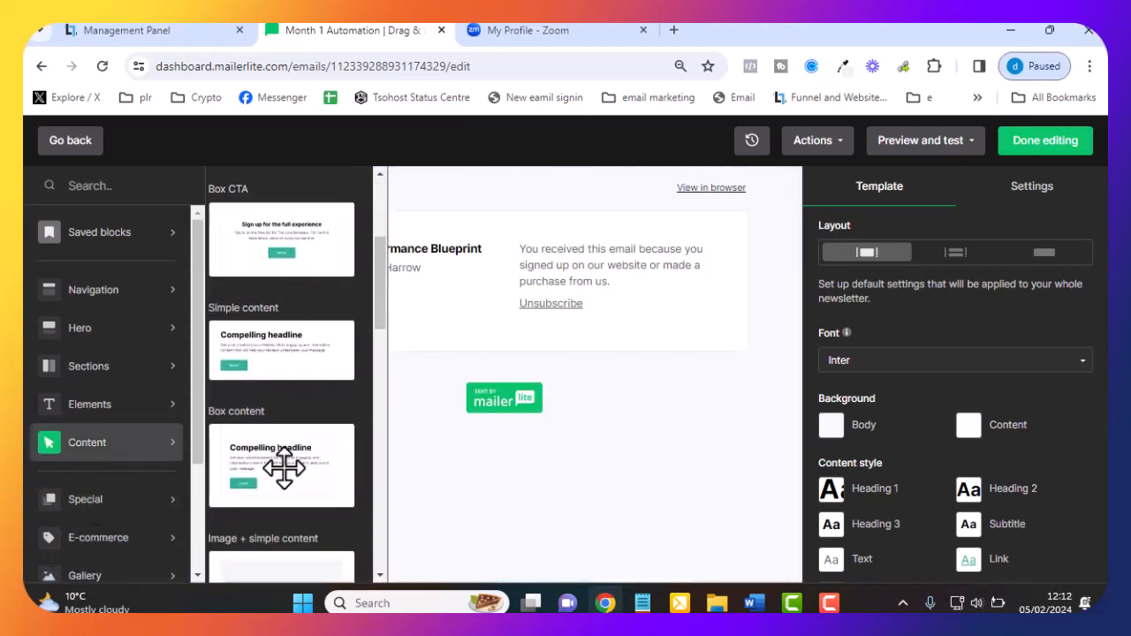
{"action": "scroll", "coordinate": [283, 467], "scroll_direction": "down", "scroll_amount": 5}
{"action": "mouse_move", "coordinate": [159, 428]}
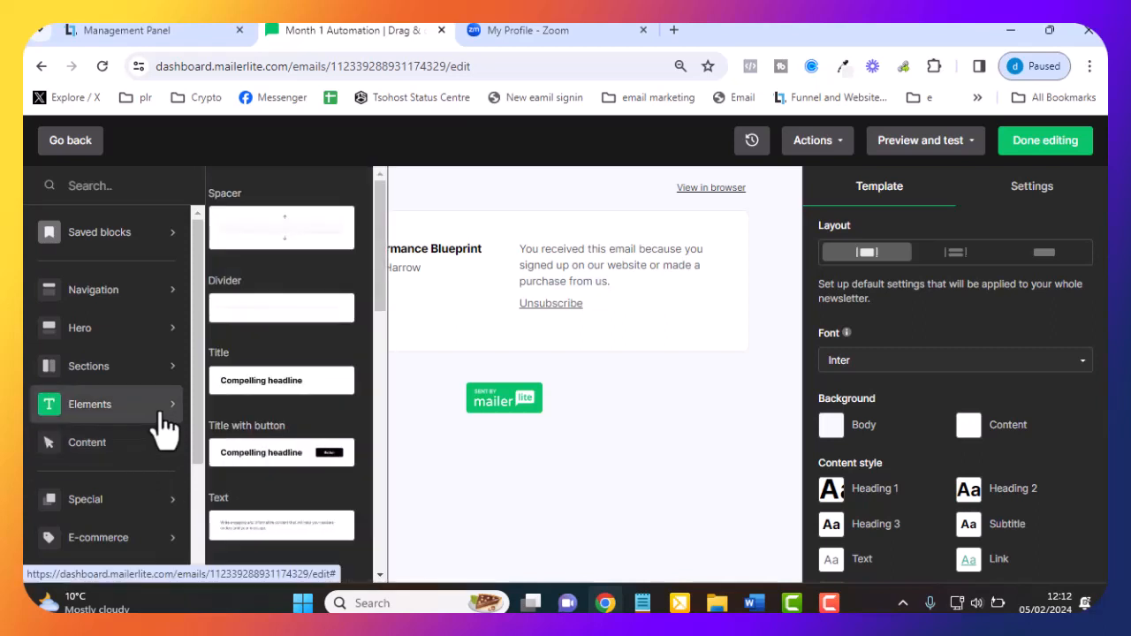
{"action": "scroll", "coordinate": [282, 440], "scroll_direction": "down", "scroll_amount": 2}
{"action": "left_click_drag", "start_coordinate": [271, 447], "coordinate": [531, 223]}
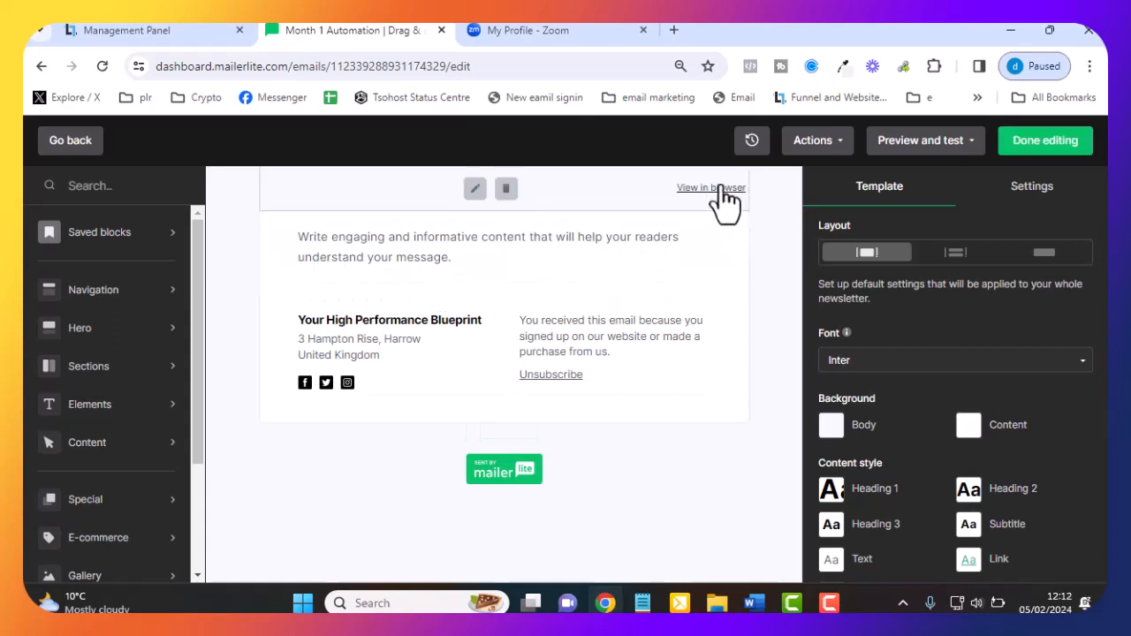
Set the email's preheader text to "Your Monday Motivation" and save it.
{"action": "left_click", "coordinate": [474, 190]}
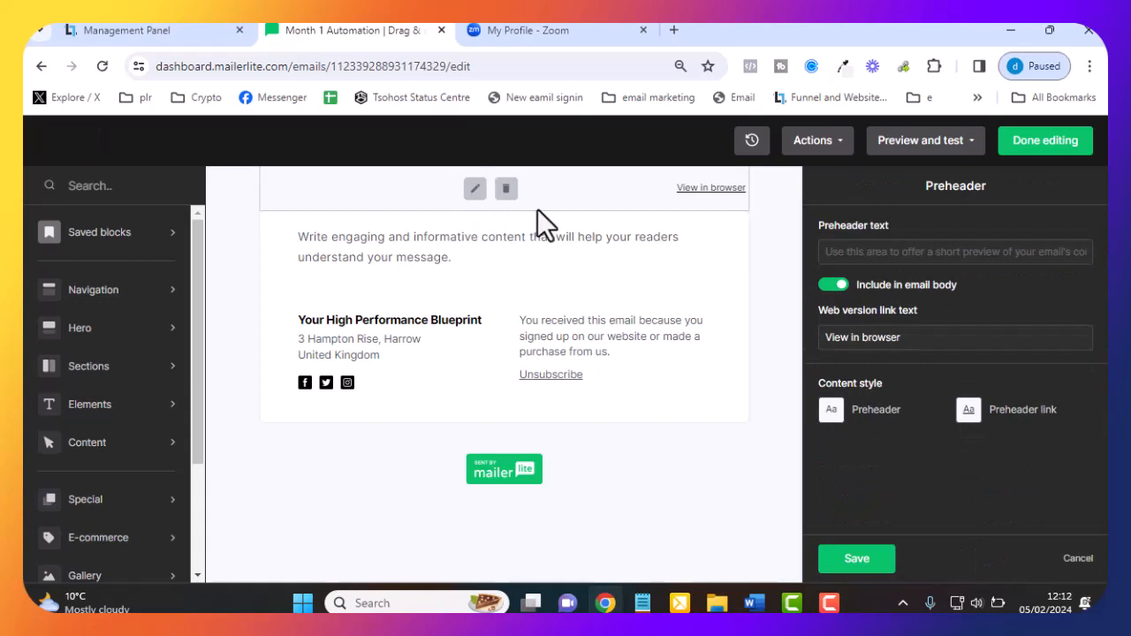
{"action": "left_click", "coordinate": [829, 256]}
{"action": "type", "text": "Monday"}
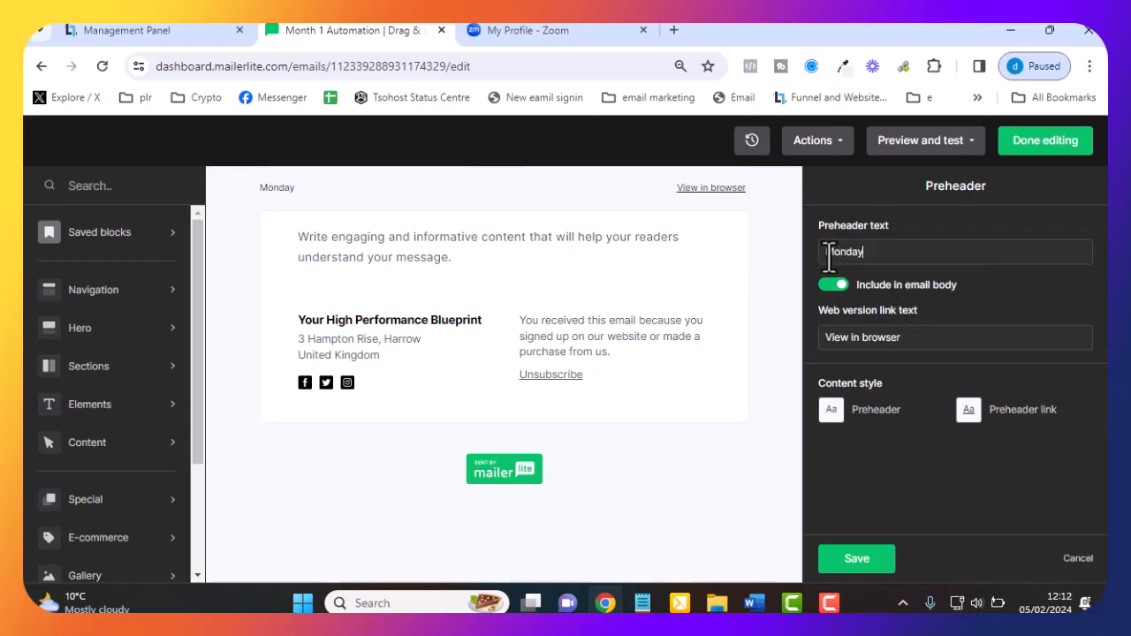
{"action": "key", "text": "BackSpace"}
{"action": "key", "text": "BackSpace"}
{"action": "key", "text": "BackSpace"}
{"action": "key", "text": "BackSpace"}
{"action": "key", "text": "BackSpace"}
{"action": "key", "text": "BackSpace"}
{"action": "type", "text": "Hel"}
{"action": "key", "text": "BackSpace"}
{"action": "key", "text": "BackSpace"}
{"action": "key", "text": "BackSpace"}
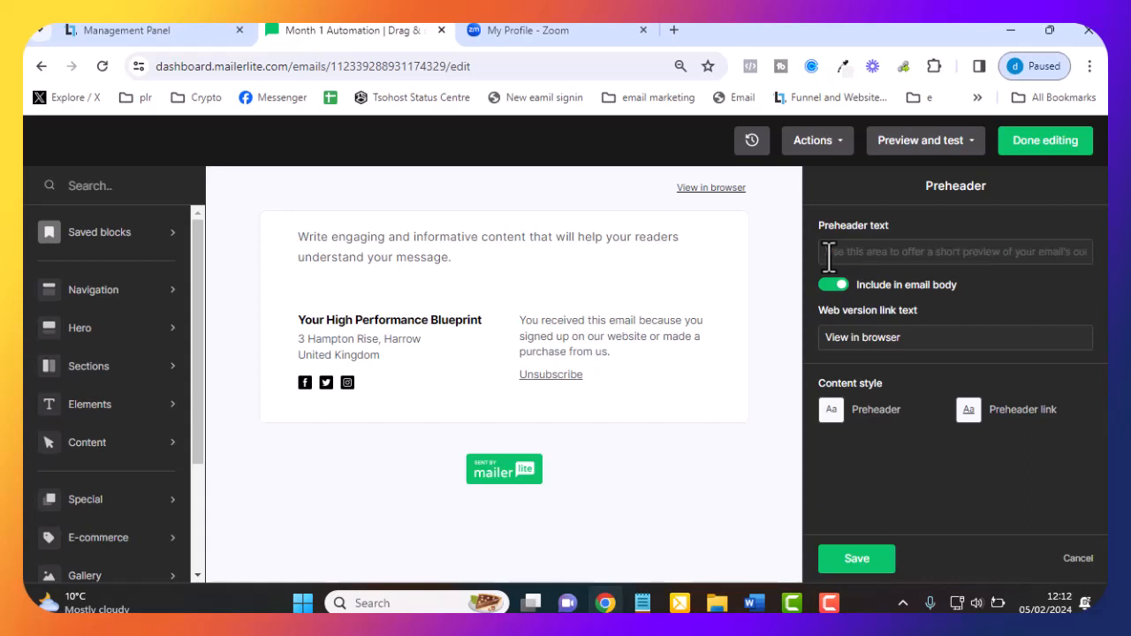
{"action": "type", "text": "Your"}
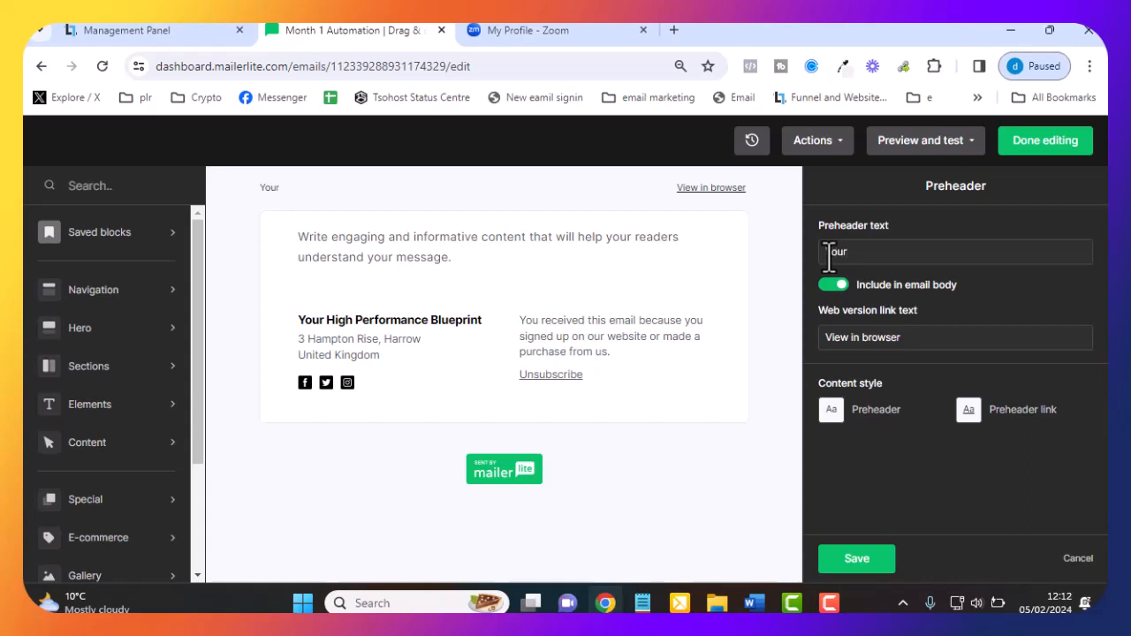
{"action": "type", "text": " Monday Mo"}
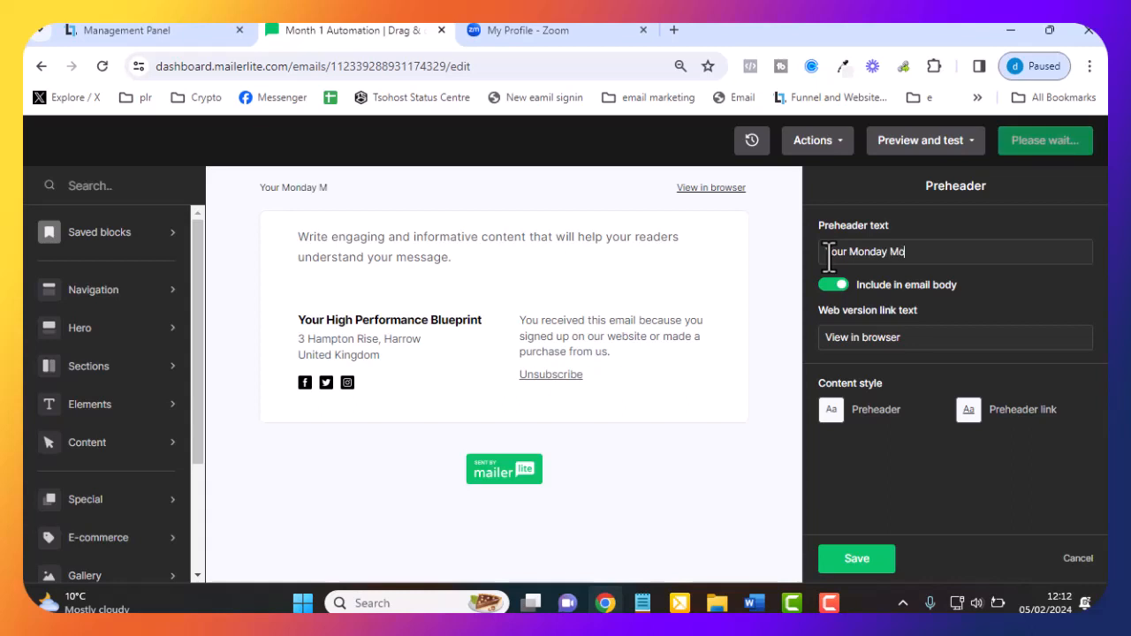
{"action": "type", "text": "ntiva"}
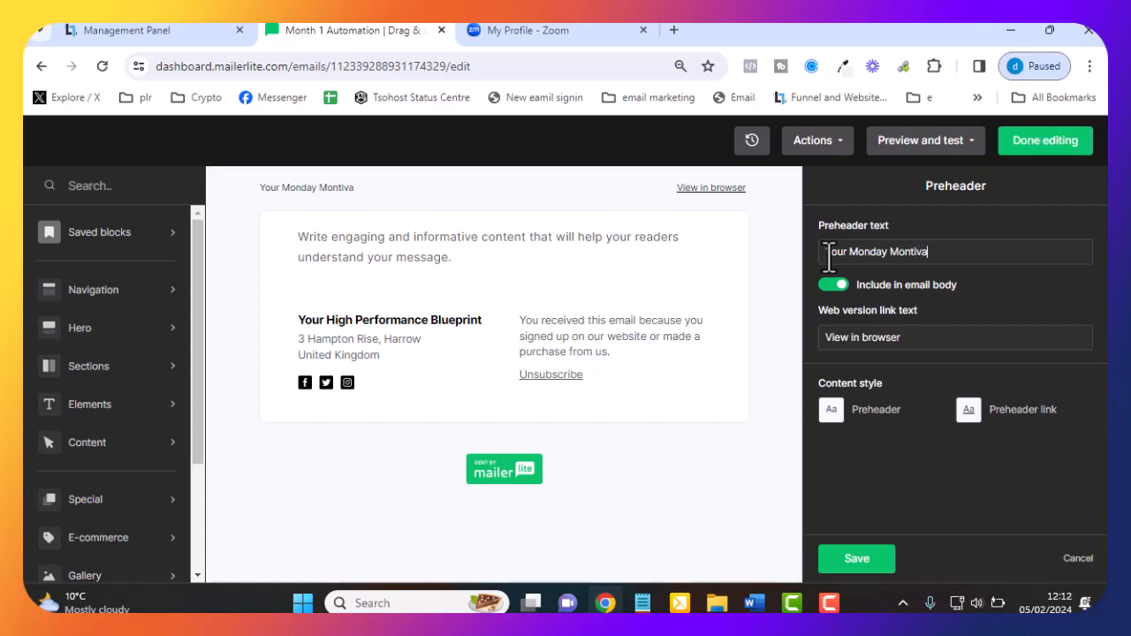
{"action": "type", "text": "tion"}
{"action": "key", "text": "BackSpace"}
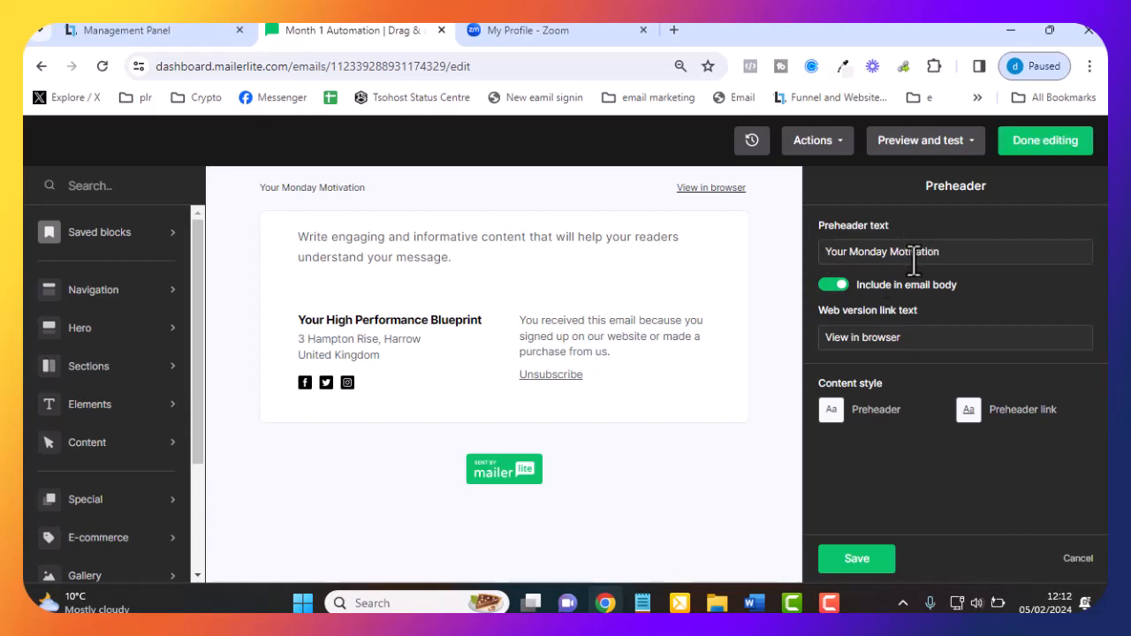
{"action": "left_click", "coordinate": [857, 559]}
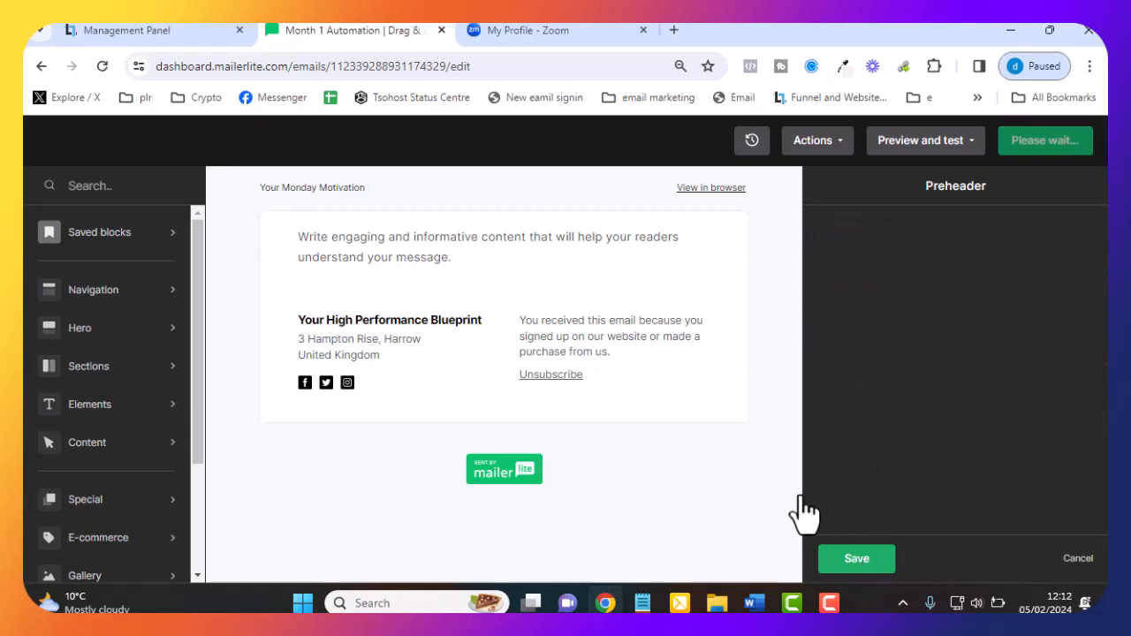
Replace the text block's placeholder with the greeting "Hey", followed by the Name variable and a comma.
{"action": "left_click_drag", "start_coordinate": [458, 256], "coordinate": [291, 231]}
{"action": "left_click", "coordinate": [459, 258]}
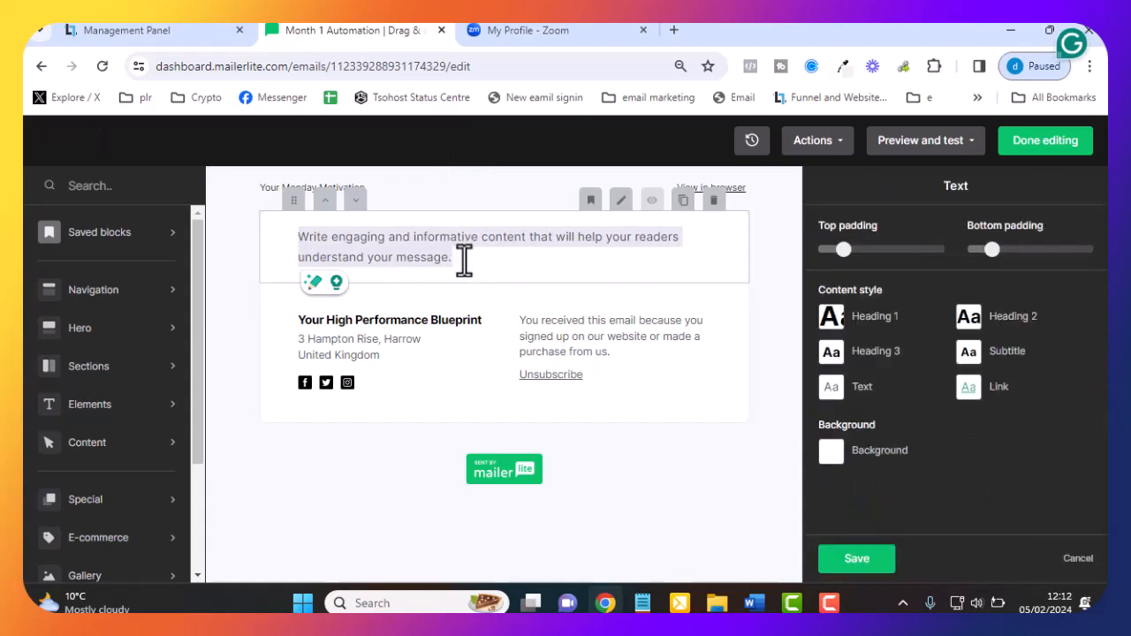
{"action": "left_click_drag", "start_coordinate": [459, 258], "coordinate": [212, 247]}
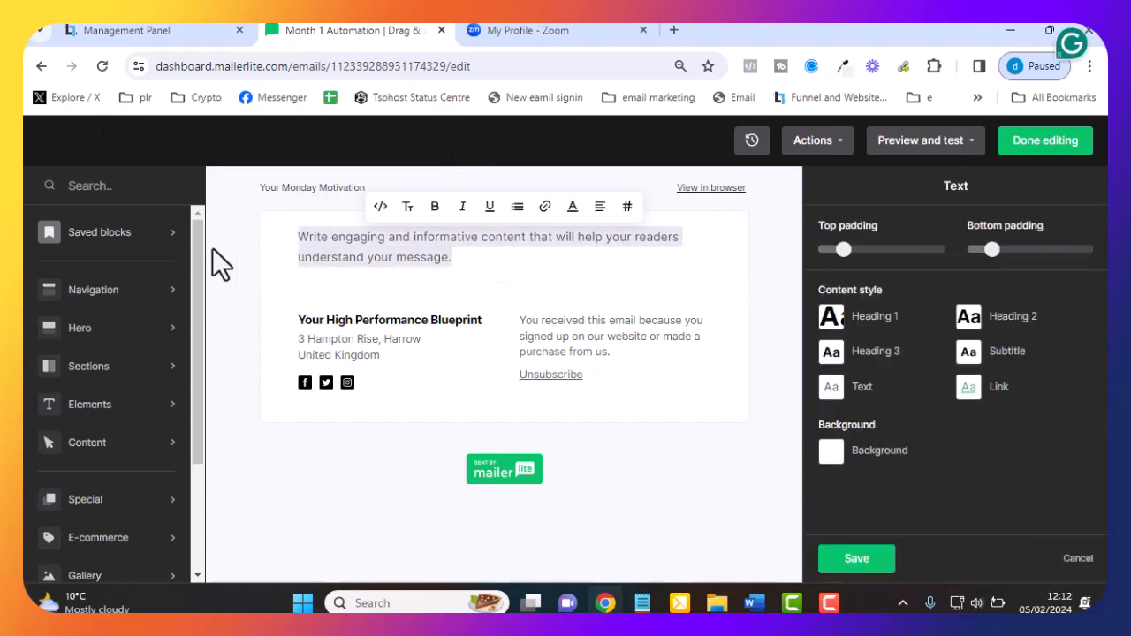
{"action": "left_click", "coordinate": [350, 256]}
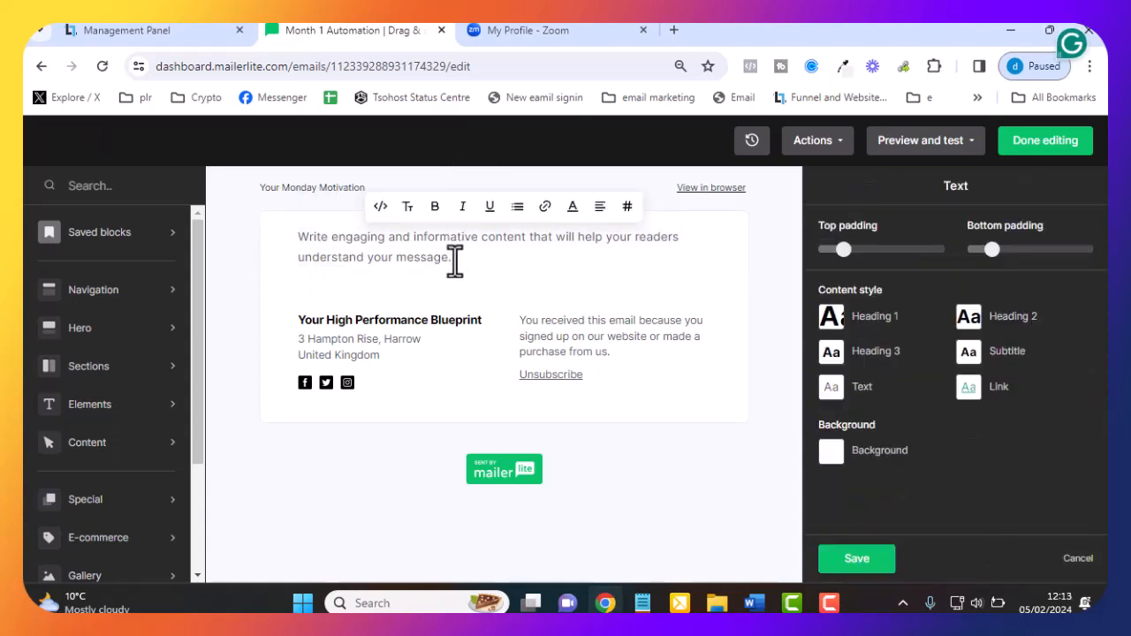
{"action": "left_click_drag", "start_coordinate": [447, 256], "coordinate": [285, 225]}
{"action": "key", "text": "BackSpace"}
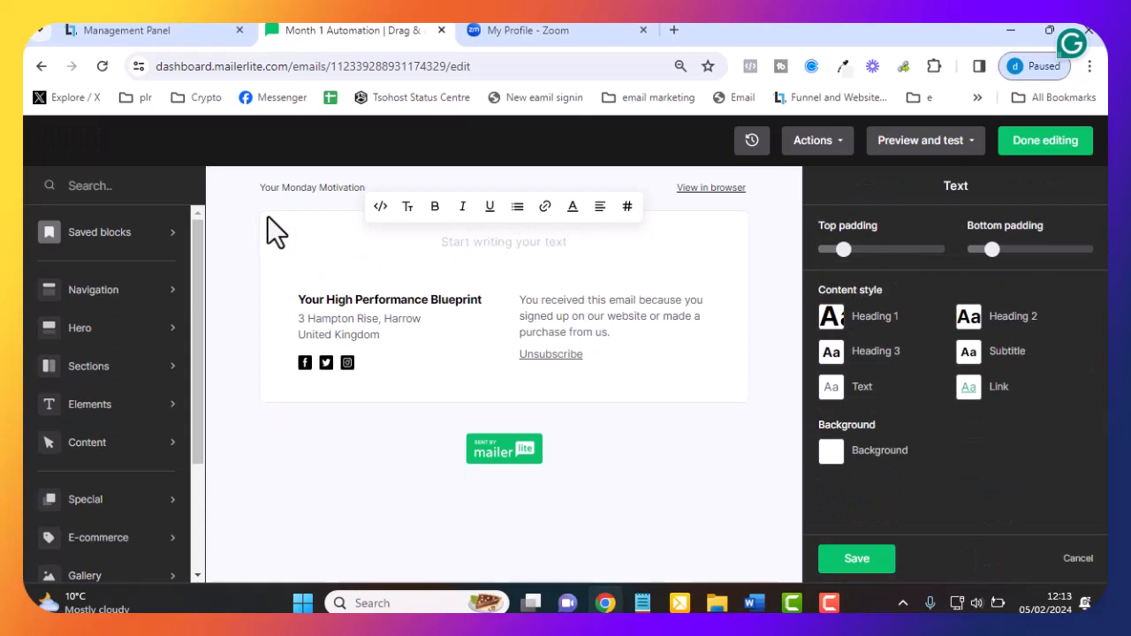
{"action": "type", "text": "Hey"}
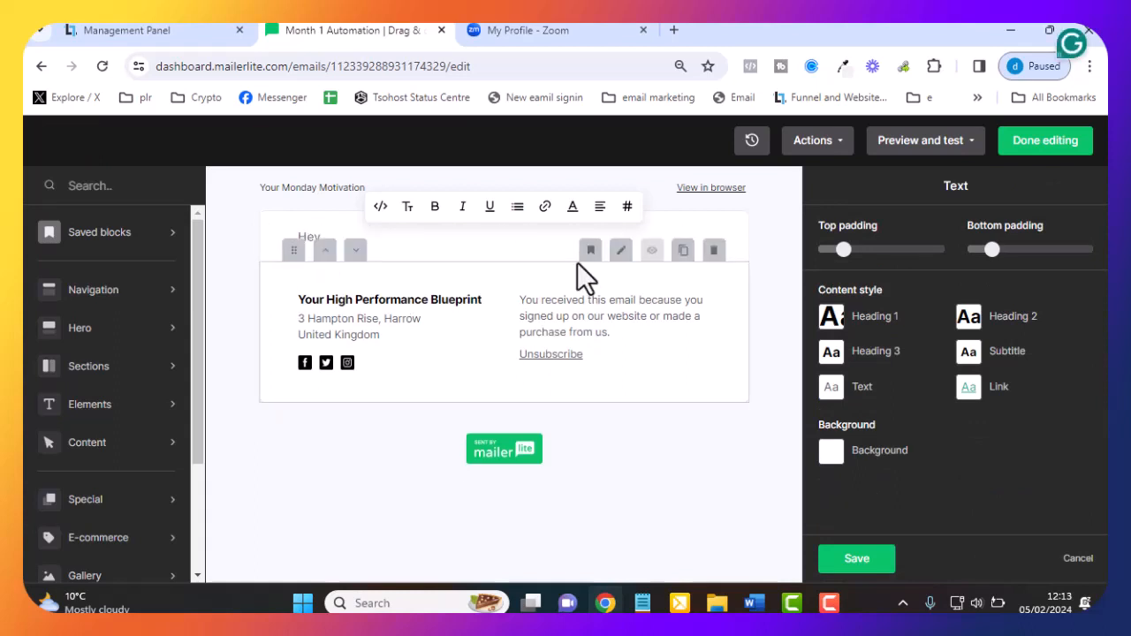
{"action": "left_click", "coordinate": [627, 206]}
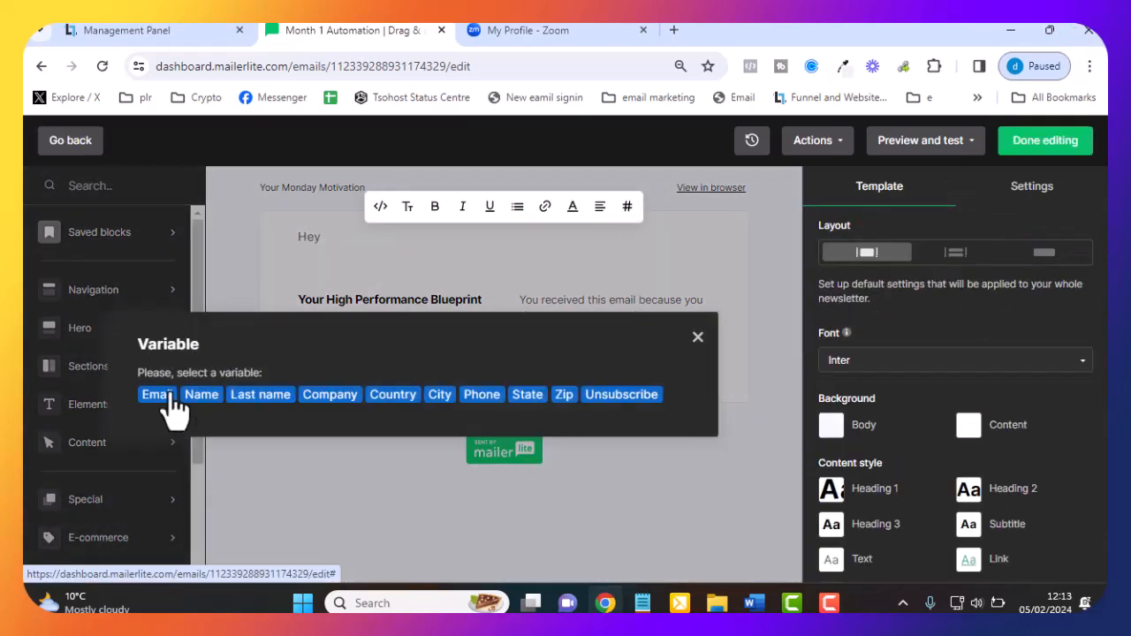
{"action": "left_click", "coordinate": [201, 395]}
{"action": "type", "text": ","}
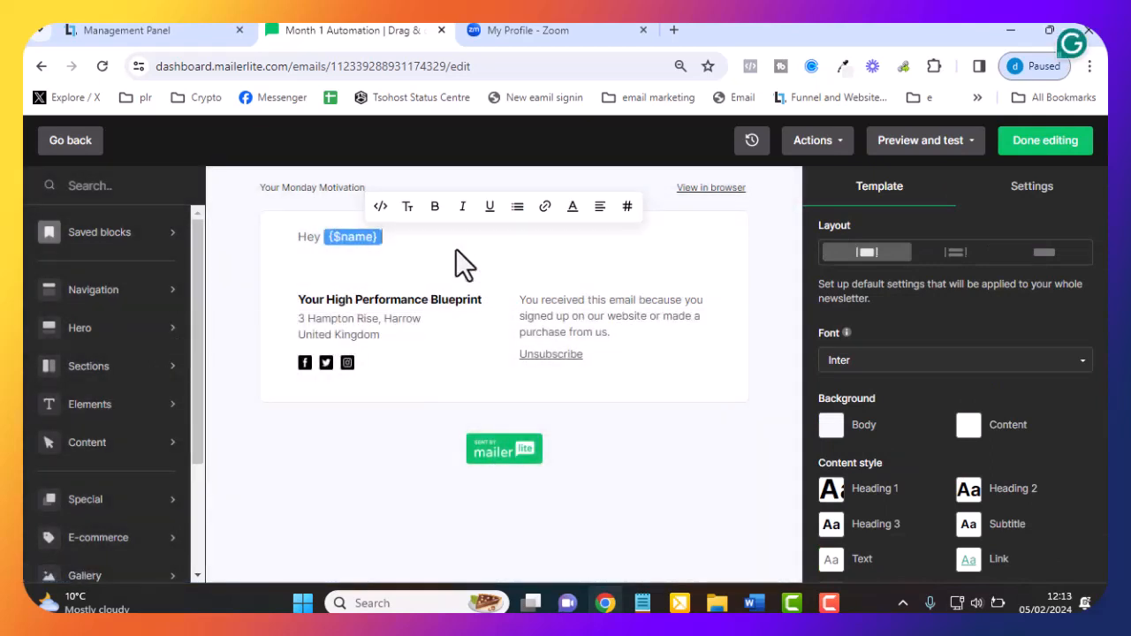
Leave a blank line below the greeting and write a short line introducing the sender by first name.
{"action": "key", "text": "Return"}
{"action": "key", "text": "Return"}
{"action": "type", "text": "it"}
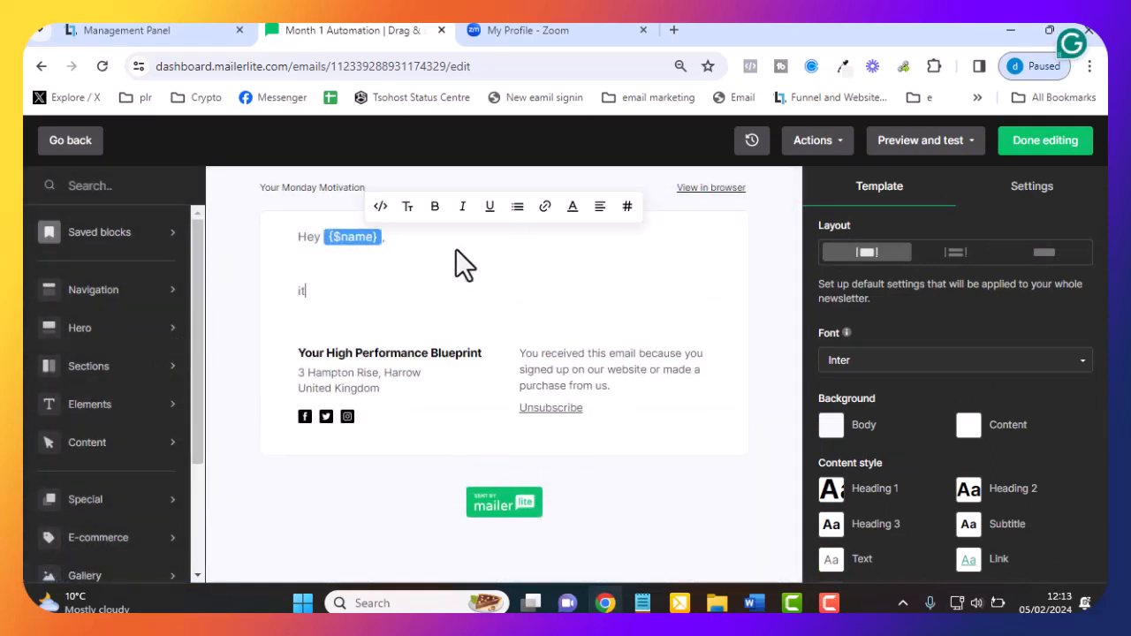
{"action": "type", "text": "'s david here"}
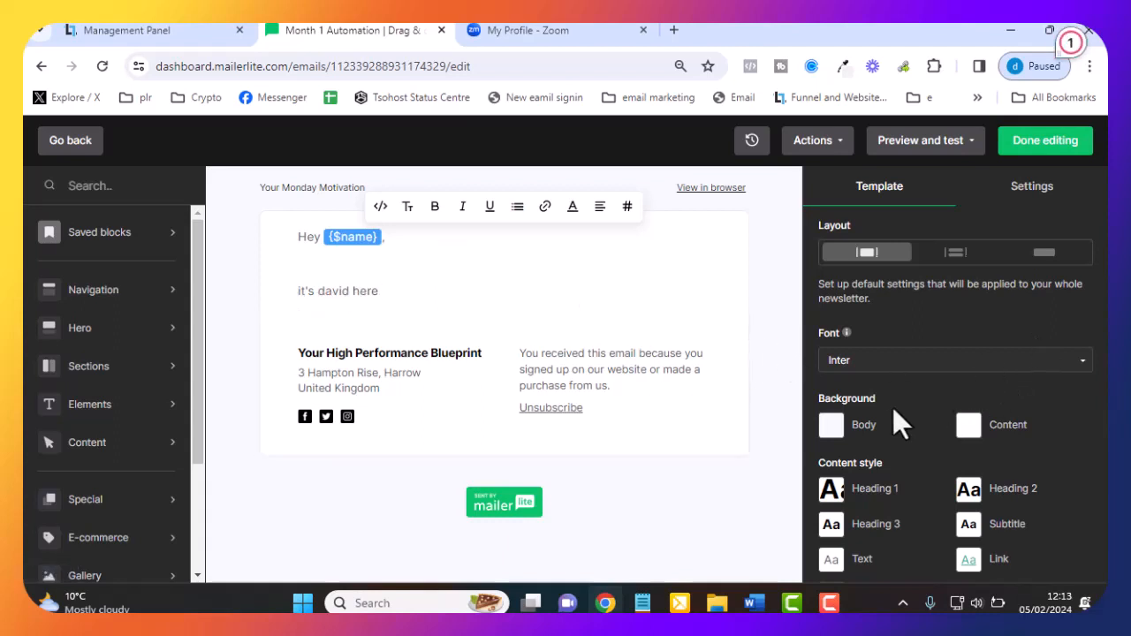
Finish editing the Monday email and return to the automation workflow.
{"action": "scroll", "coordinate": [929, 414], "scroll_direction": "down", "scroll_amount": 2}
{"action": "scroll", "coordinate": [933, 416], "scroll_direction": "up", "scroll_amount": 2}
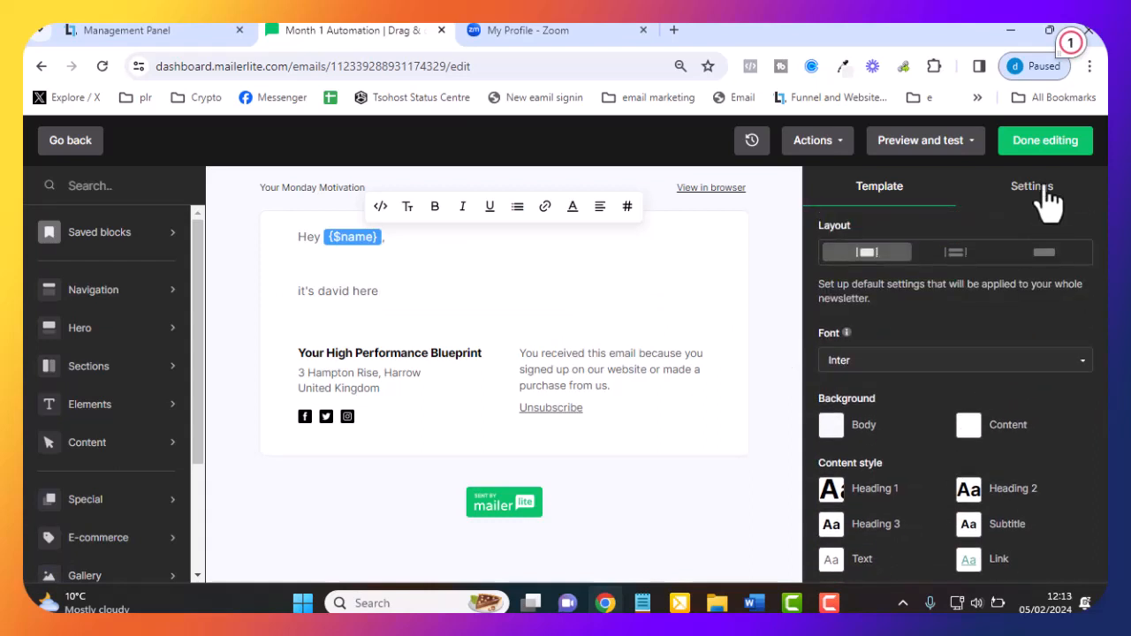
{"action": "left_click", "coordinate": [952, 146]}
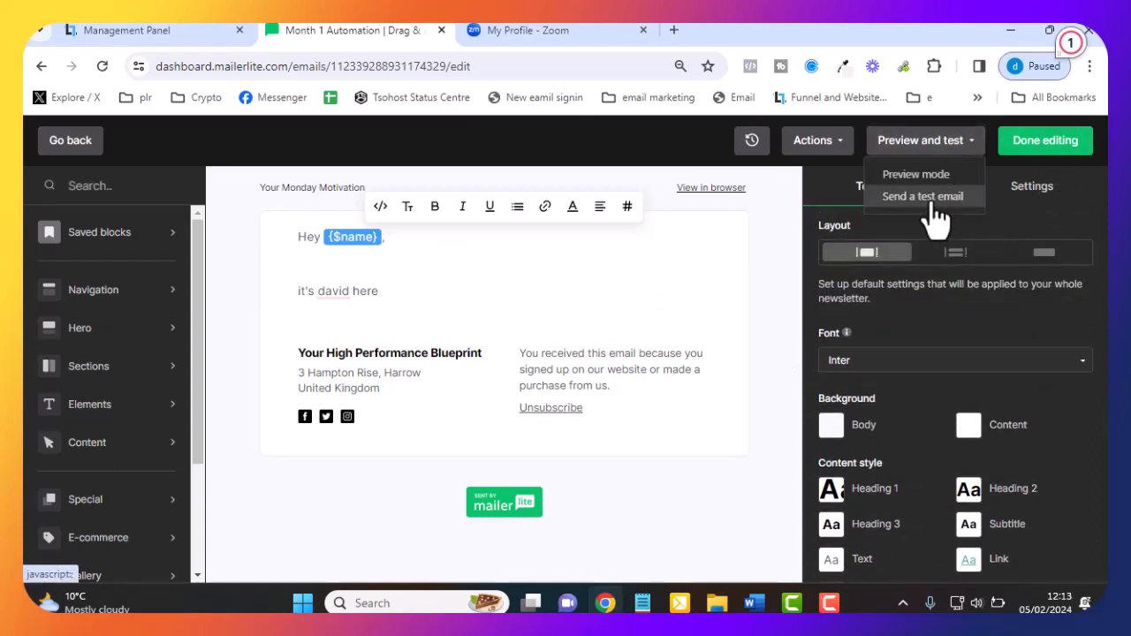
{"action": "left_click", "coordinate": [835, 146]}
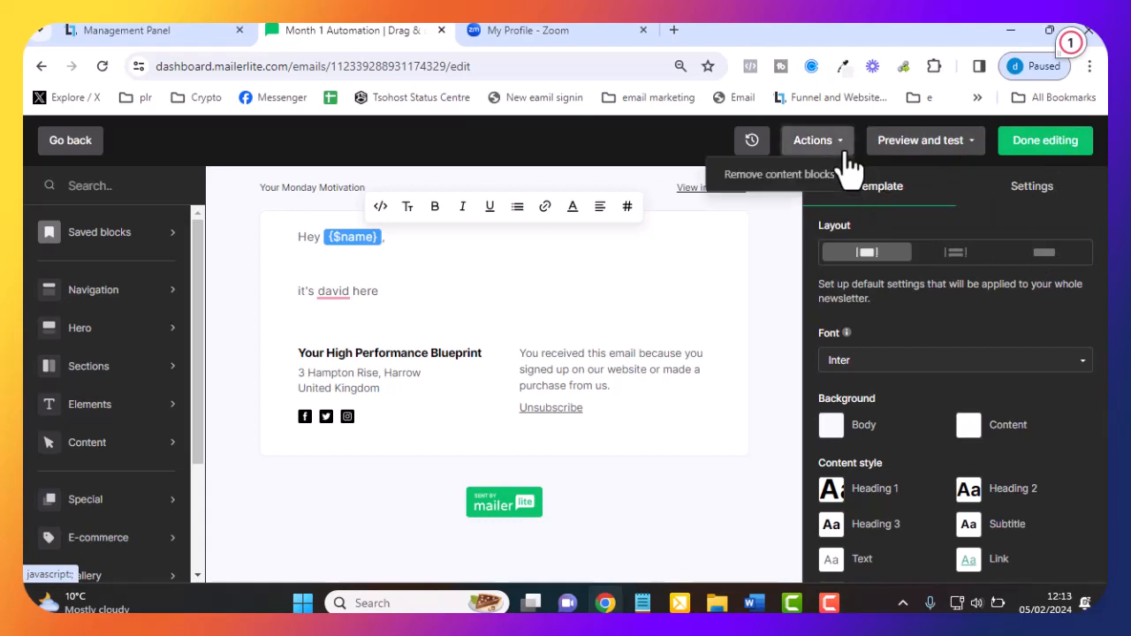
{"action": "left_click", "coordinate": [1033, 131]}
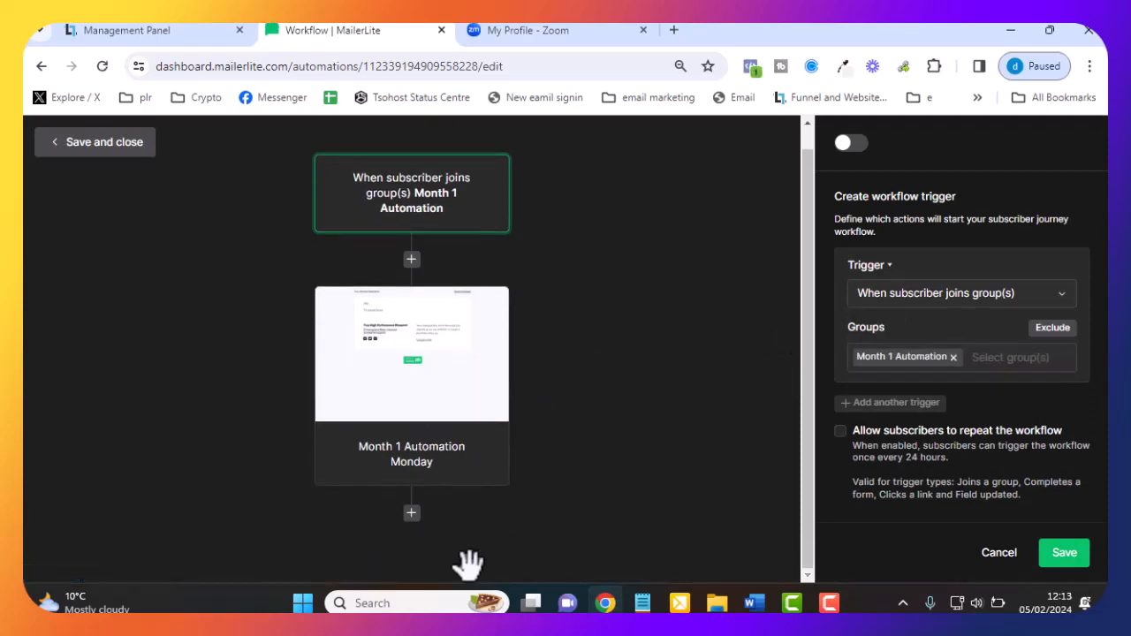
Add a delay step below the Monday email that waits for a specific day of the week, Friday.
{"action": "left_click", "coordinate": [411, 513]}
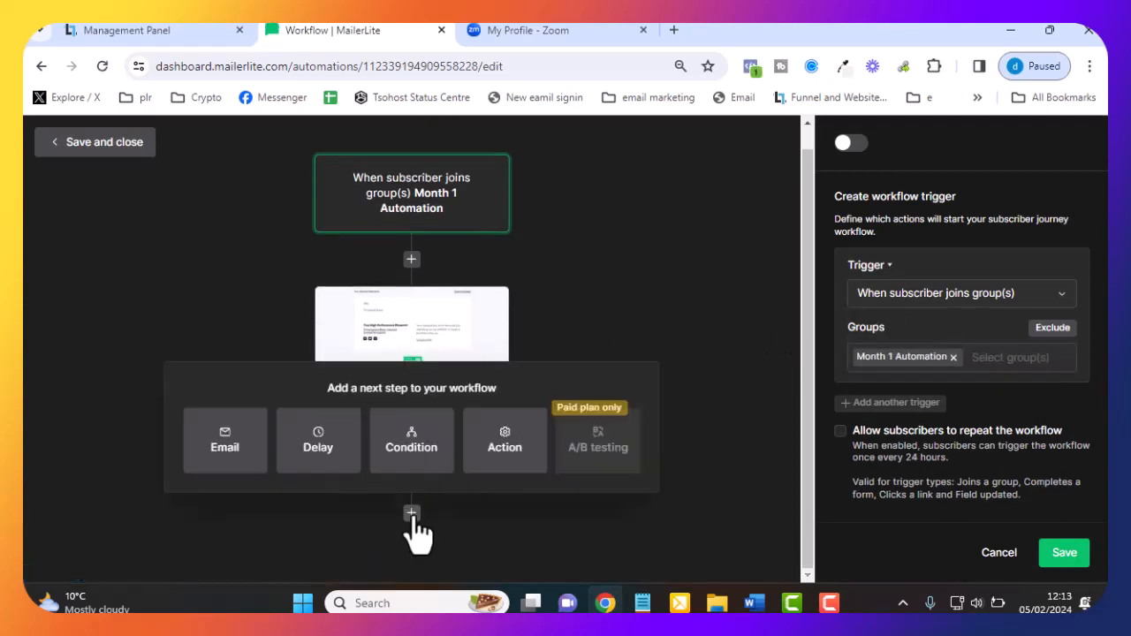
{"action": "left_click", "coordinate": [315, 461]}
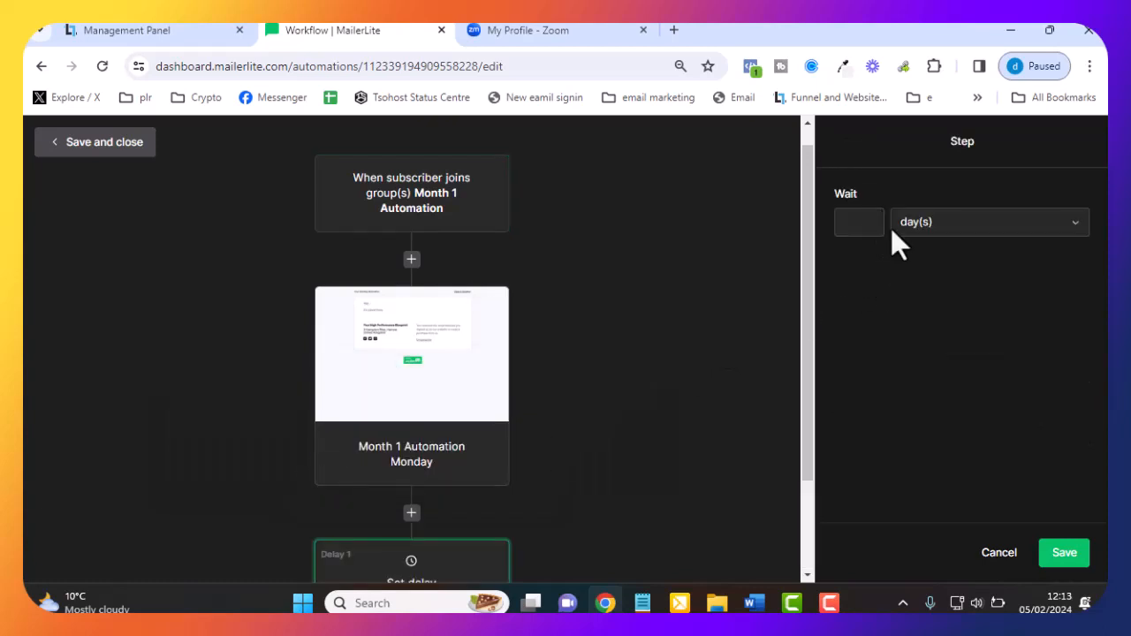
{"action": "left_click", "coordinate": [935, 232]}
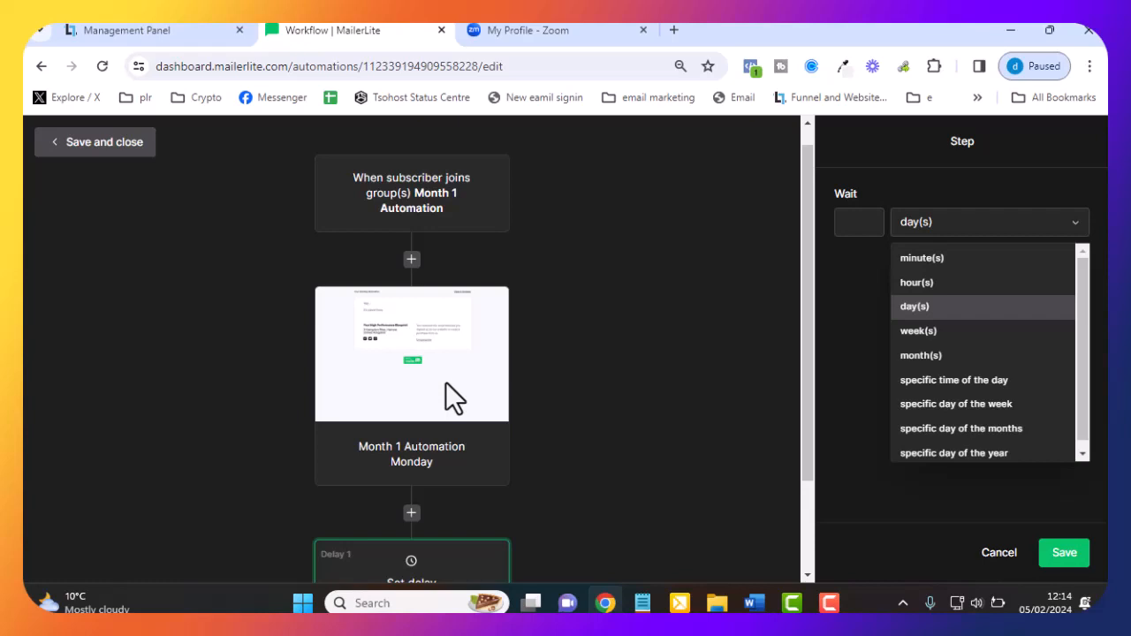
{"action": "left_click", "coordinate": [983, 407]}
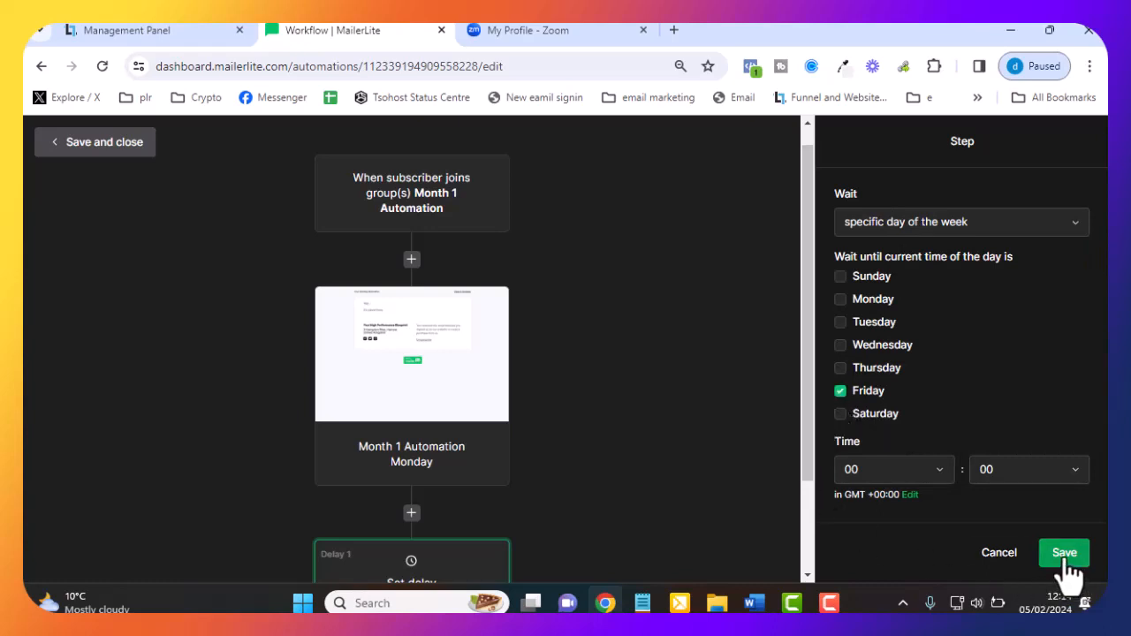
Set the Friday delay's time to 08:00 and save the delay step.
{"action": "left_click", "coordinate": [940, 475]}
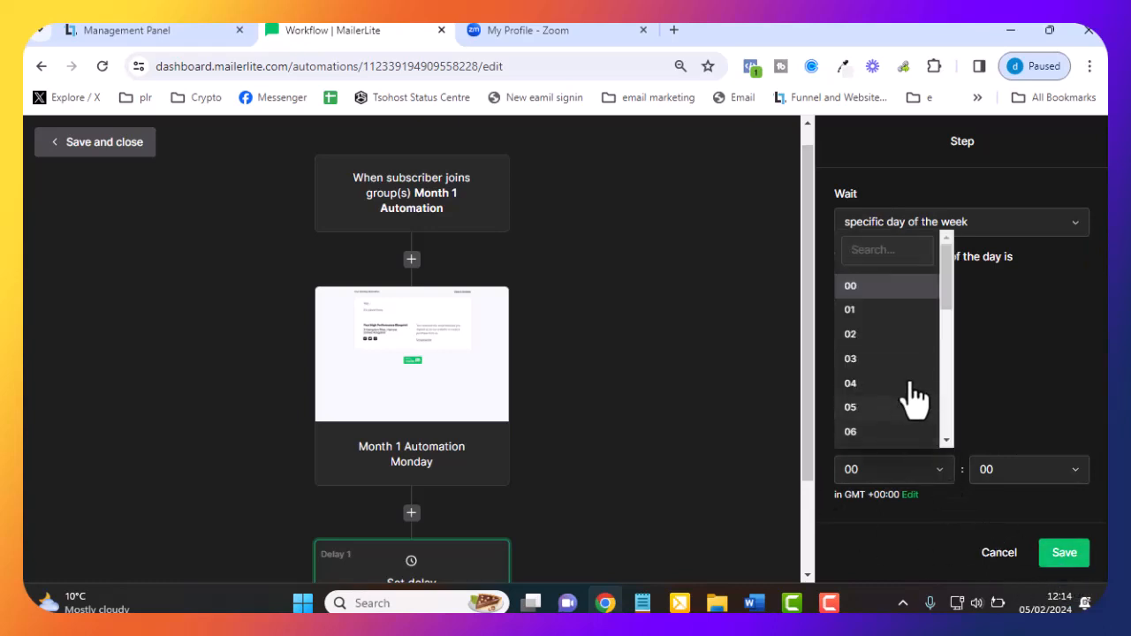
{"action": "scroll", "coordinate": [914, 393], "scroll_direction": "down", "scroll_amount": 2}
{"action": "left_click", "coordinate": [887, 312]}
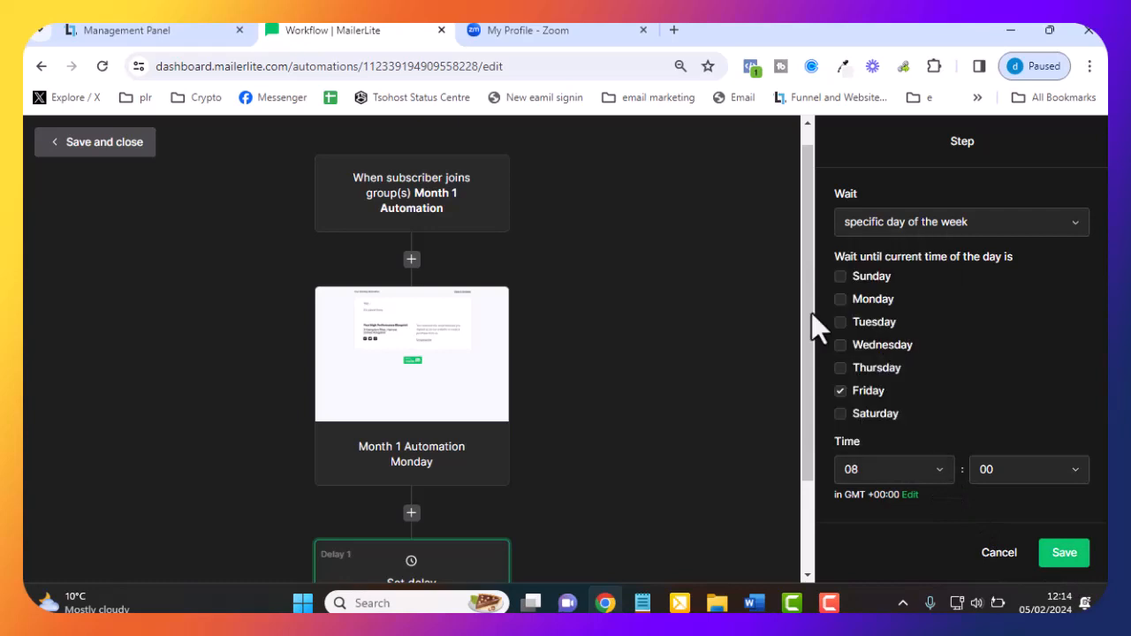
{"action": "left_click", "coordinate": [1064, 554]}
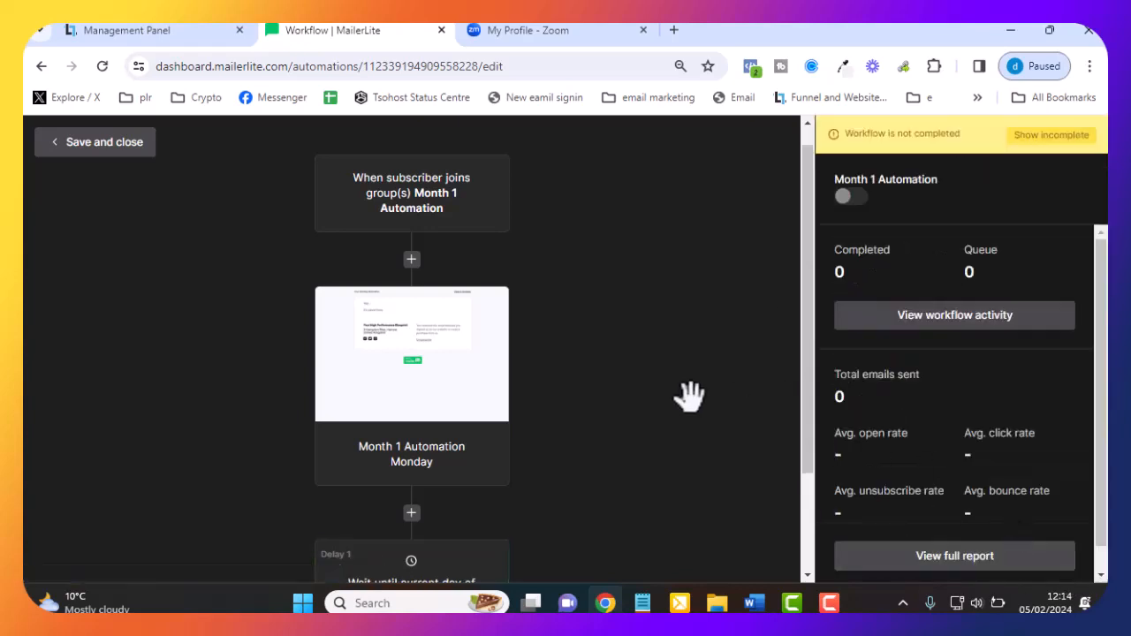
Add an email step below the Friday delay and name it "Friday anxirty email".
{"action": "scroll", "coordinate": [570, 377], "scroll_direction": "down", "scroll_amount": 2}
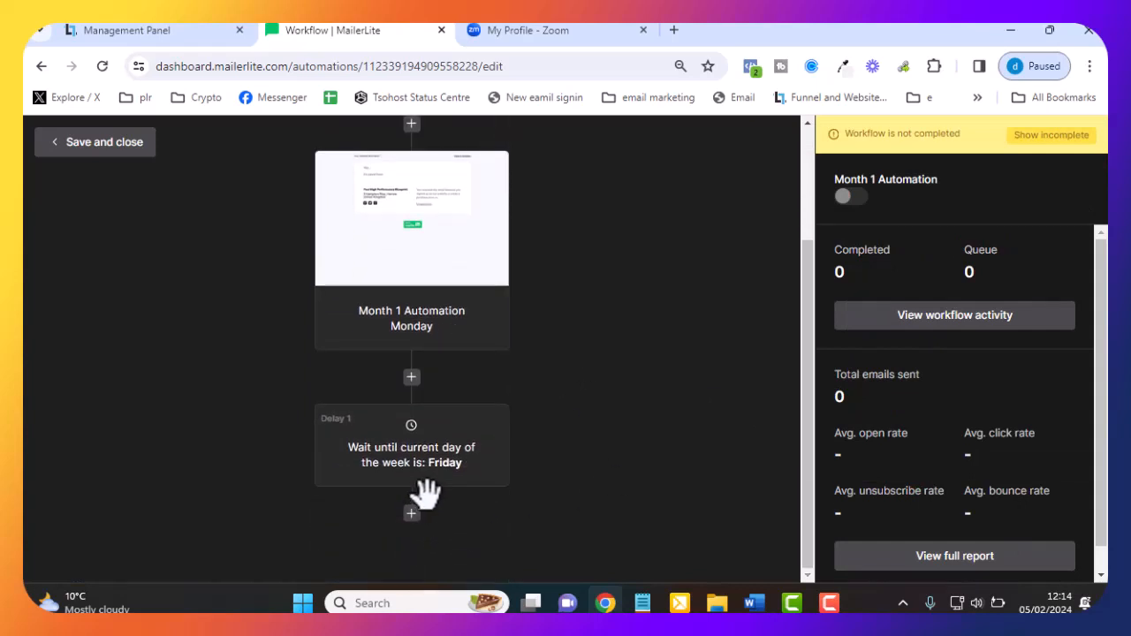
{"action": "scroll", "coordinate": [469, 462], "scroll_direction": "up", "scroll_amount": 2}
{"action": "scroll", "coordinate": [480, 429], "scroll_direction": "down", "scroll_amount": 2}
{"action": "left_click", "coordinate": [412, 515]}
{"action": "left_click", "coordinate": [227, 442]}
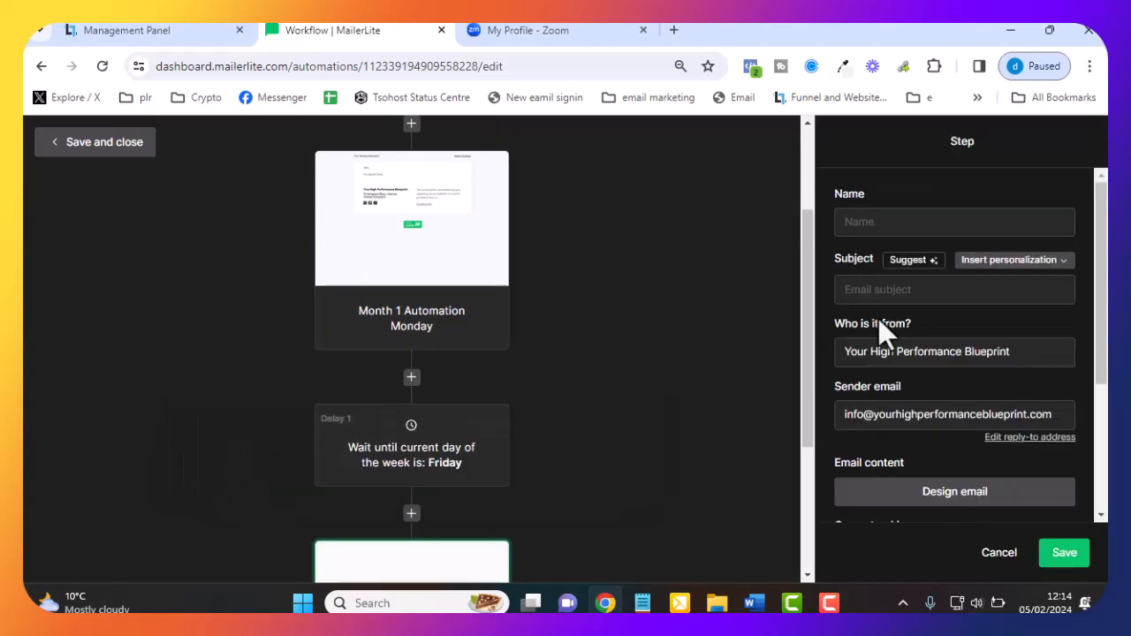
{"action": "left_click", "coordinate": [864, 223]}
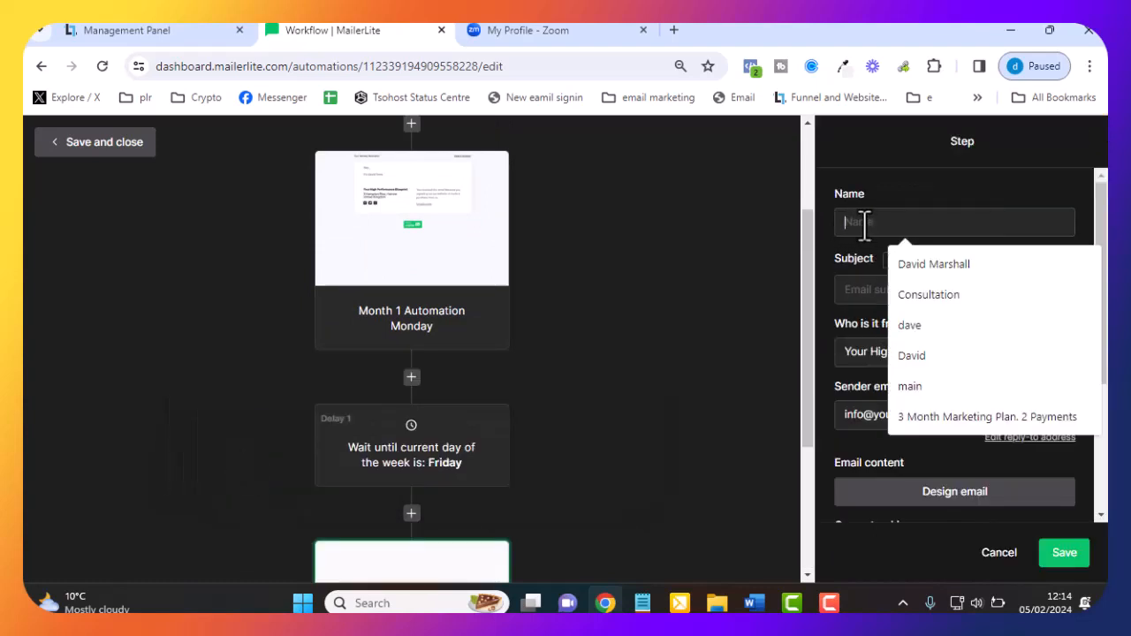
{"action": "type", "text": "Friday a"}
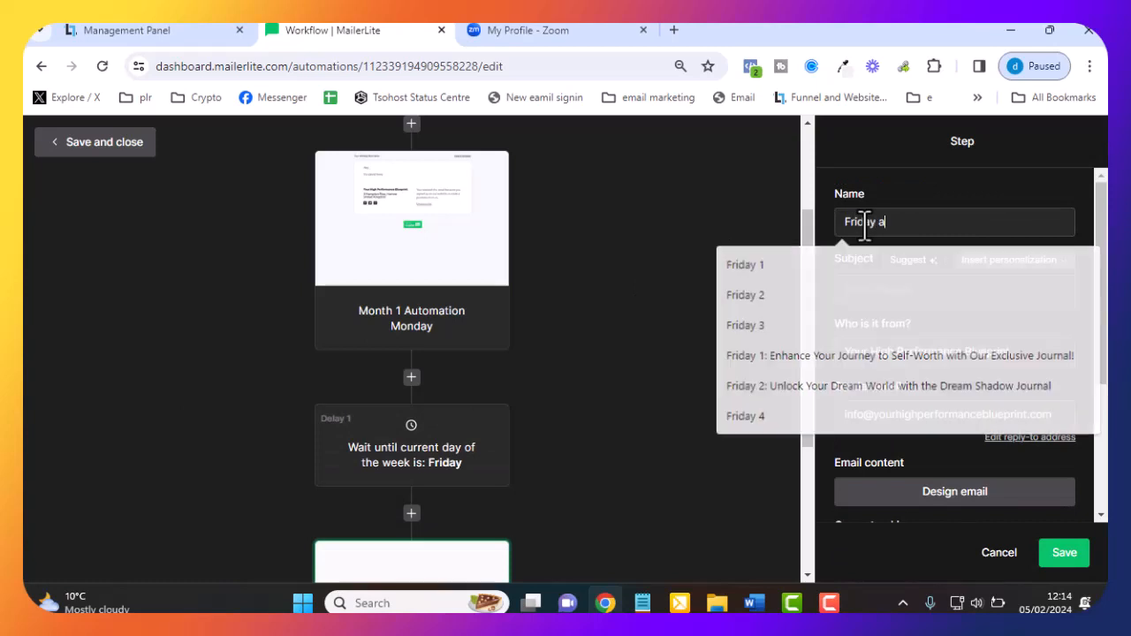
{"action": "type", "text": "nxirty email"}
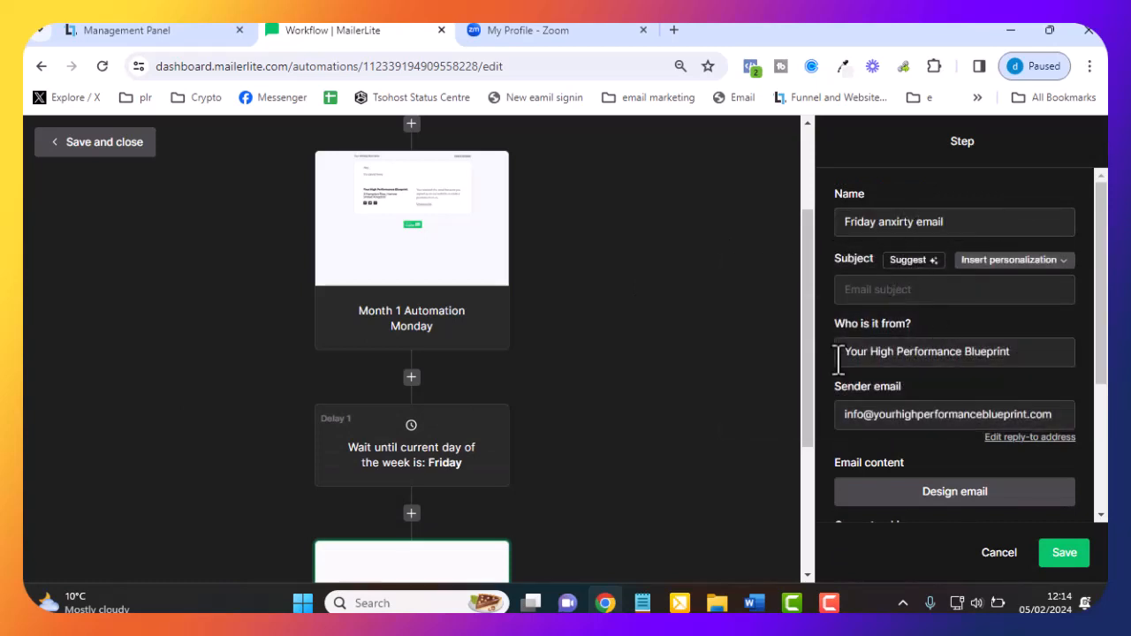
Set the Friday email's subject to "How to remove anxiety".
{"action": "left_click", "coordinate": [856, 299]}
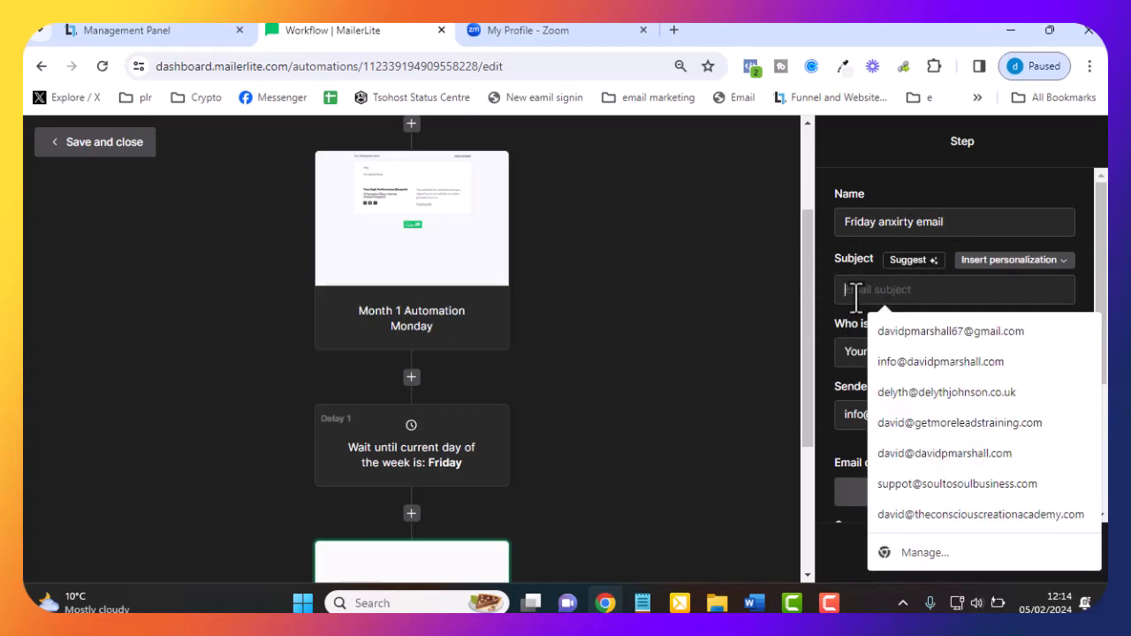
{"action": "type", "text": "How to r"}
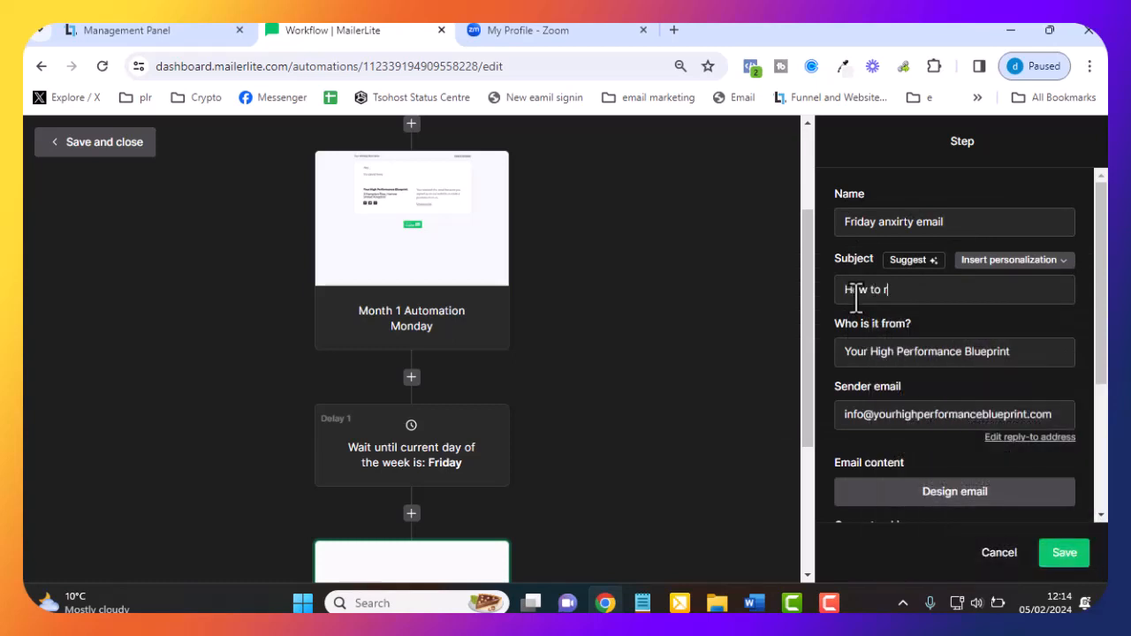
{"action": "type", "text": "emove anxiety"}
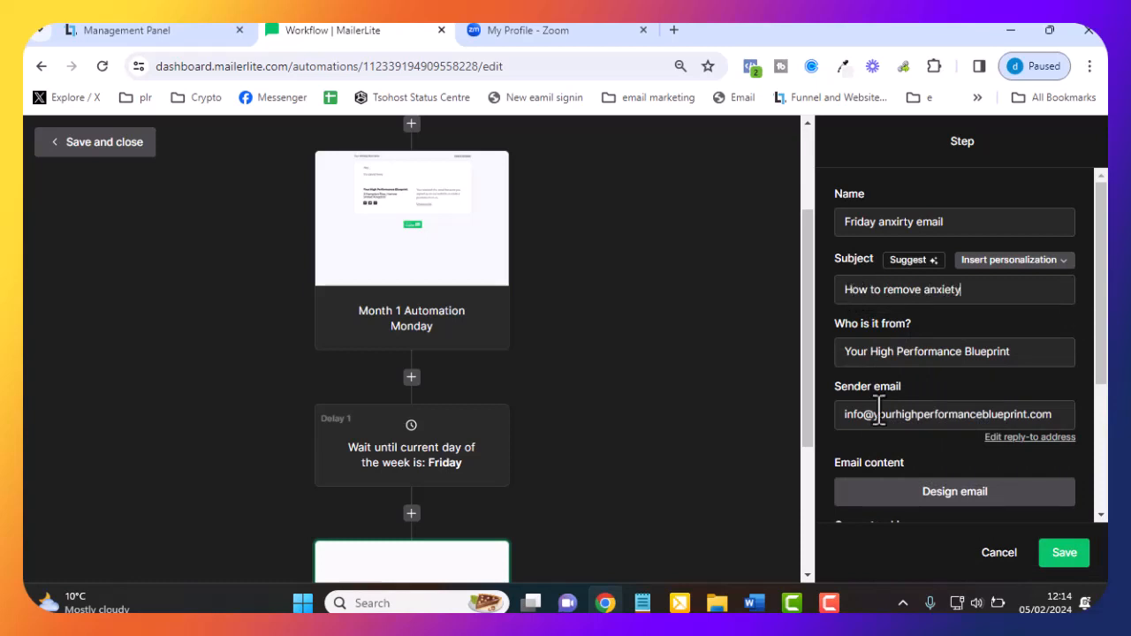
Start the Friday email's design from the recent automation email "Monday Motivation".
{"action": "scroll", "coordinate": [936, 384], "scroll_direction": "down", "scroll_amount": 2}
{"action": "scroll", "coordinate": [1007, 380], "scroll_direction": "up", "scroll_amount": 2}
{"action": "scroll", "coordinate": [1043, 433], "scroll_direction": "down", "scroll_amount": 2}
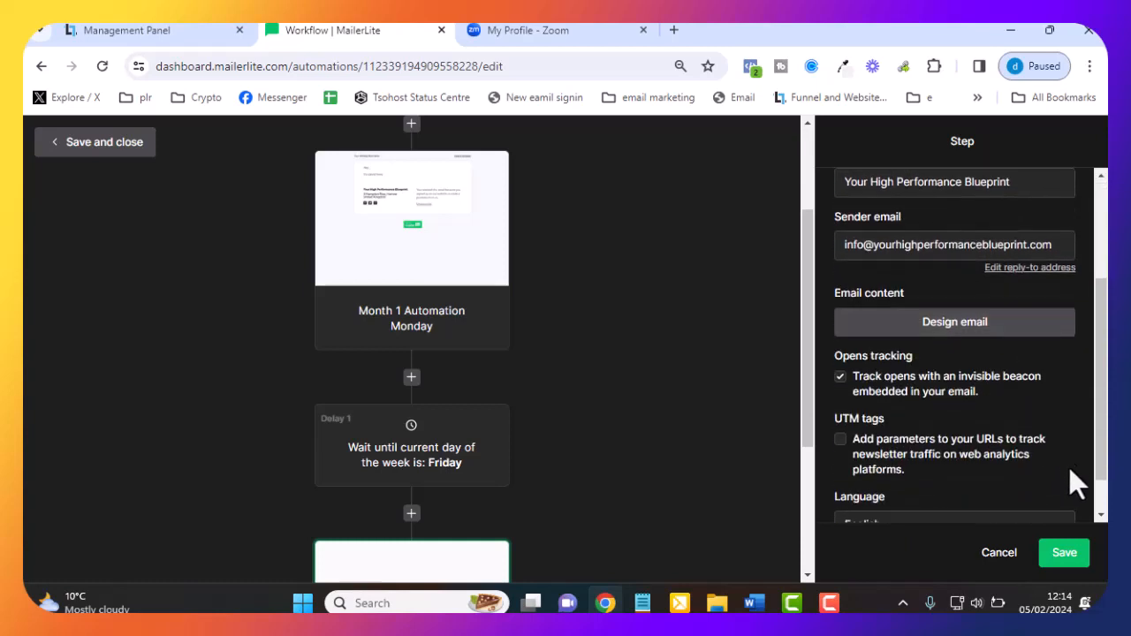
{"action": "left_click", "coordinate": [956, 328]}
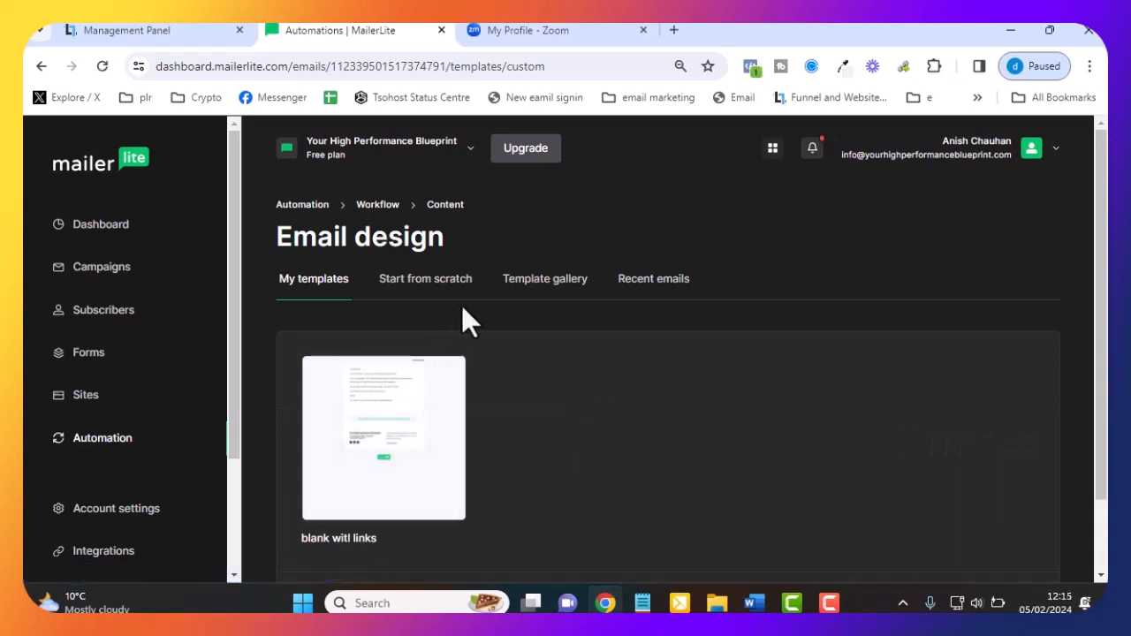
{"action": "left_click", "coordinate": [658, 281]}
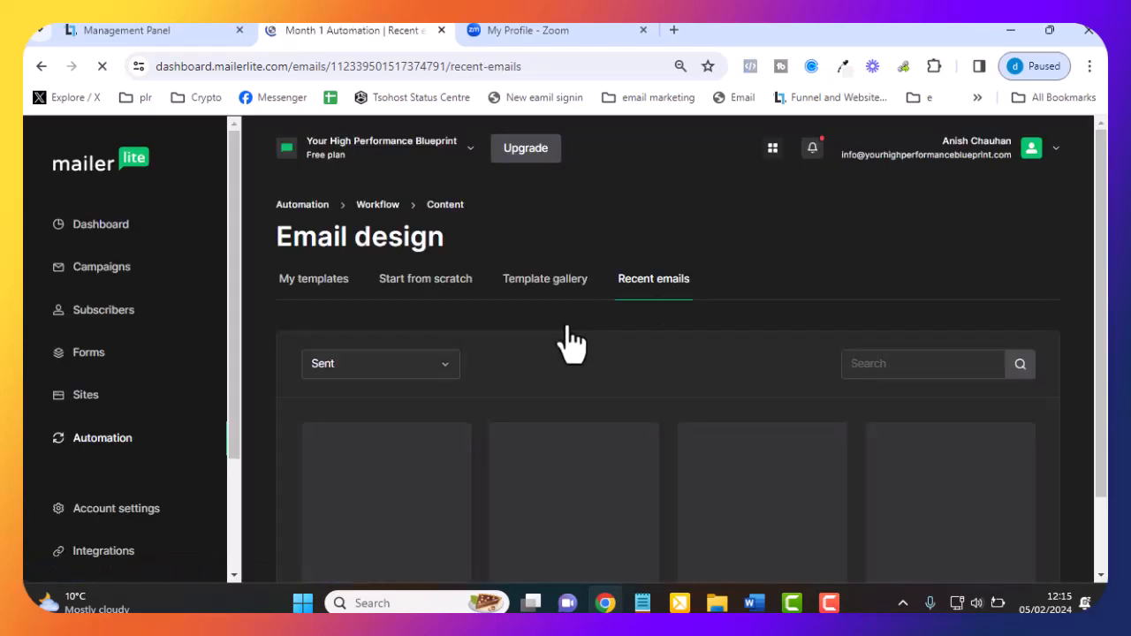
{"action": "scroll", "coordinate": [519, 344], "scroll_direction": "down", "scroll_amount": 1}
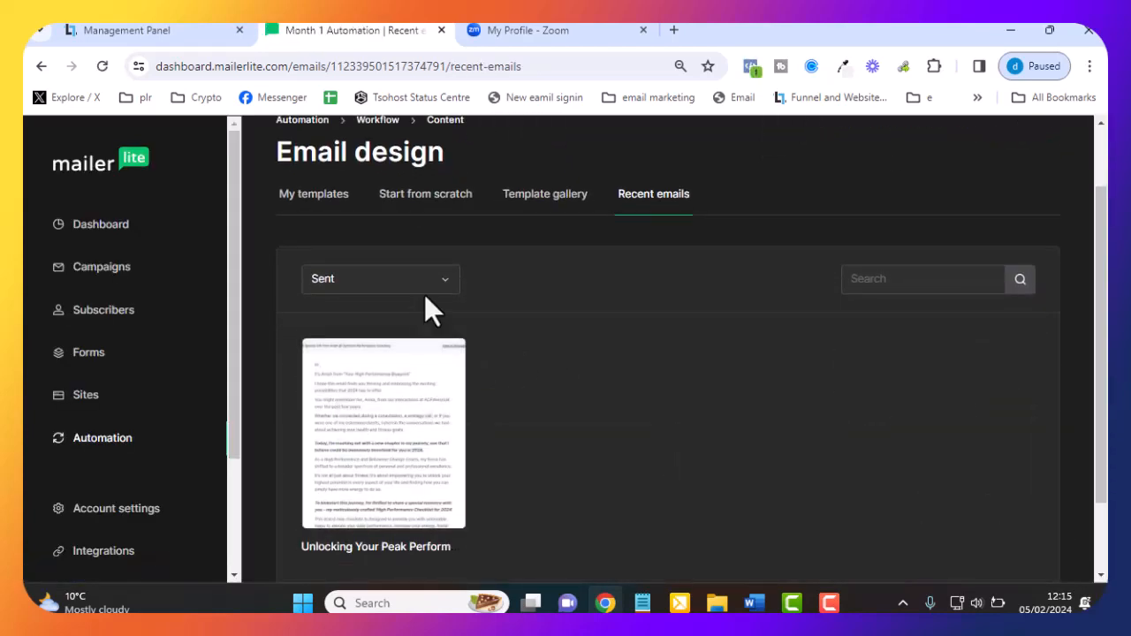
{"action": "left_click", "coordinate": [442, 281]}
{"action": "left_click", "coordinate": [362, 378]}
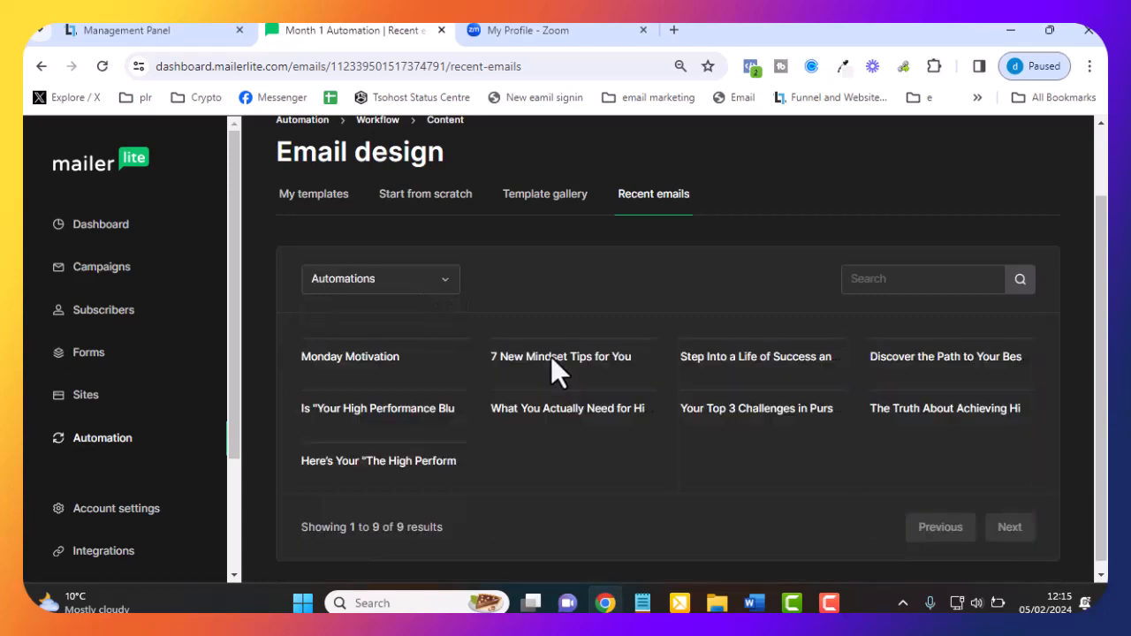
{"action": "mouse_move", "coordinate": [372, 404]}
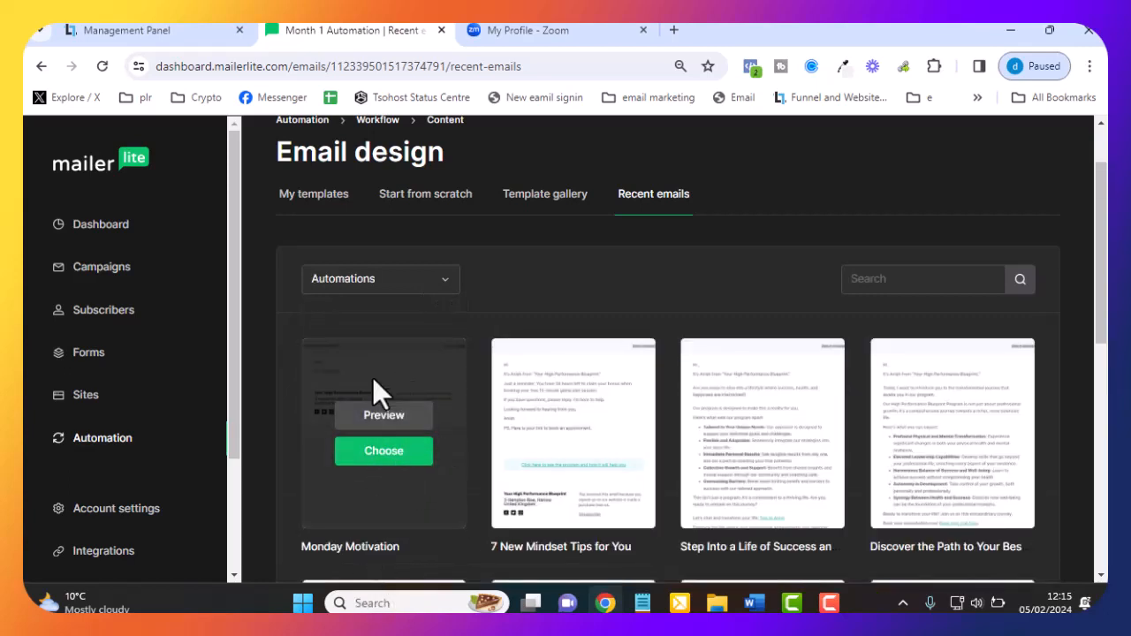
{"action": "mouse_move", "coordinate": [419, 488]}
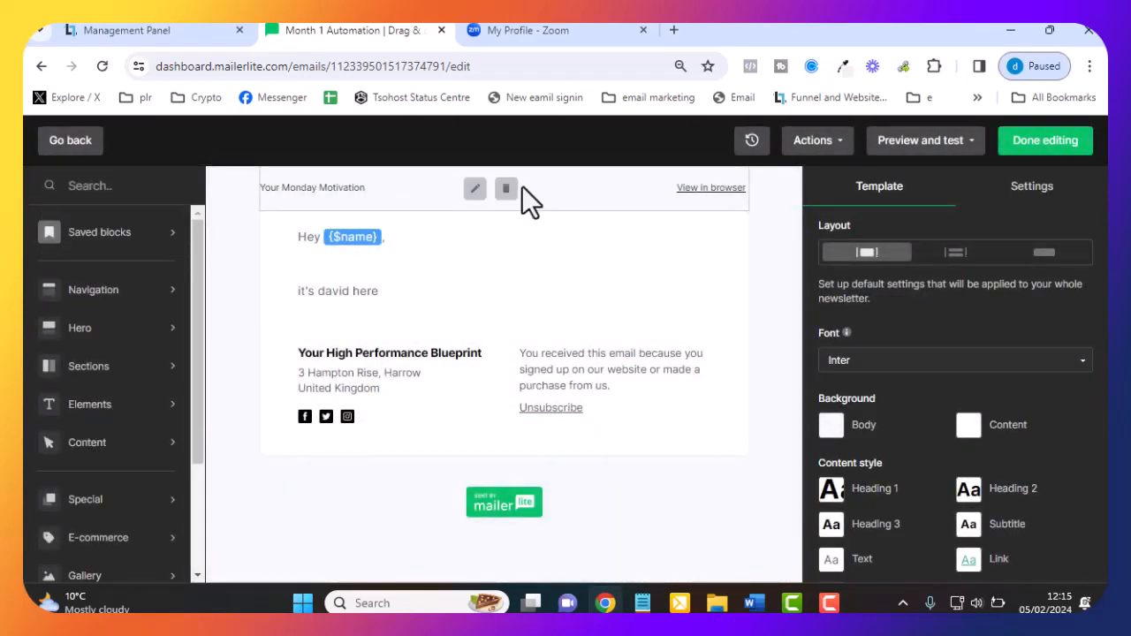
Change the Friday email's preheader text to "New Naxiety Journal Offer" and save it.
{"action": "left_click", "coordinate": [475, 188]}
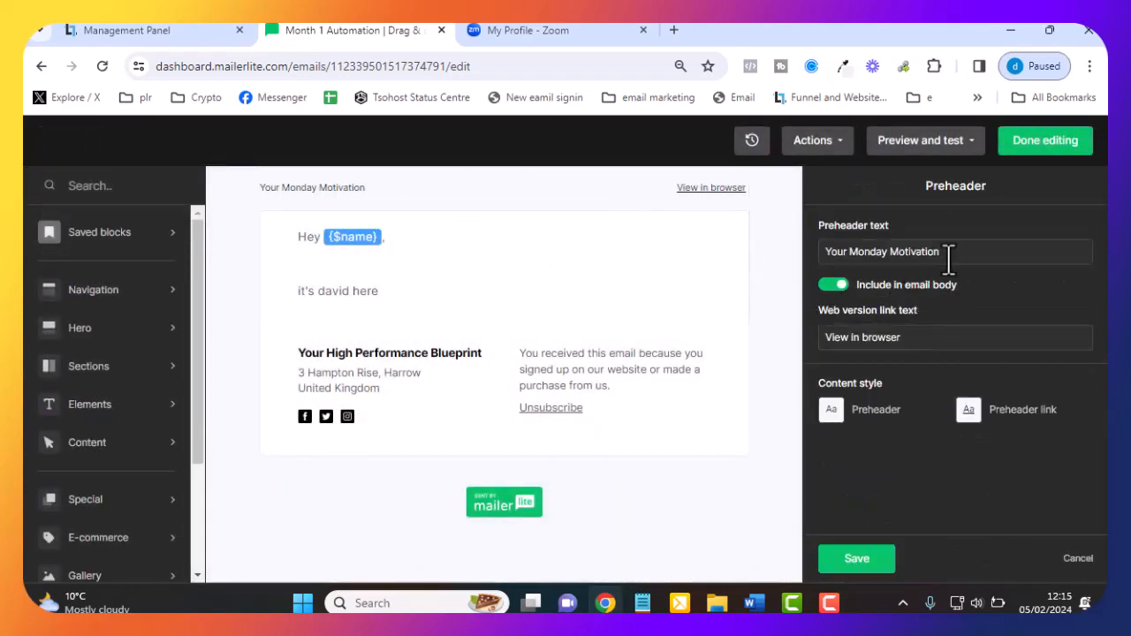
{"action": "left_click_drag", "start_coordinate": [948, 256], "coordinate": [742, 267]}
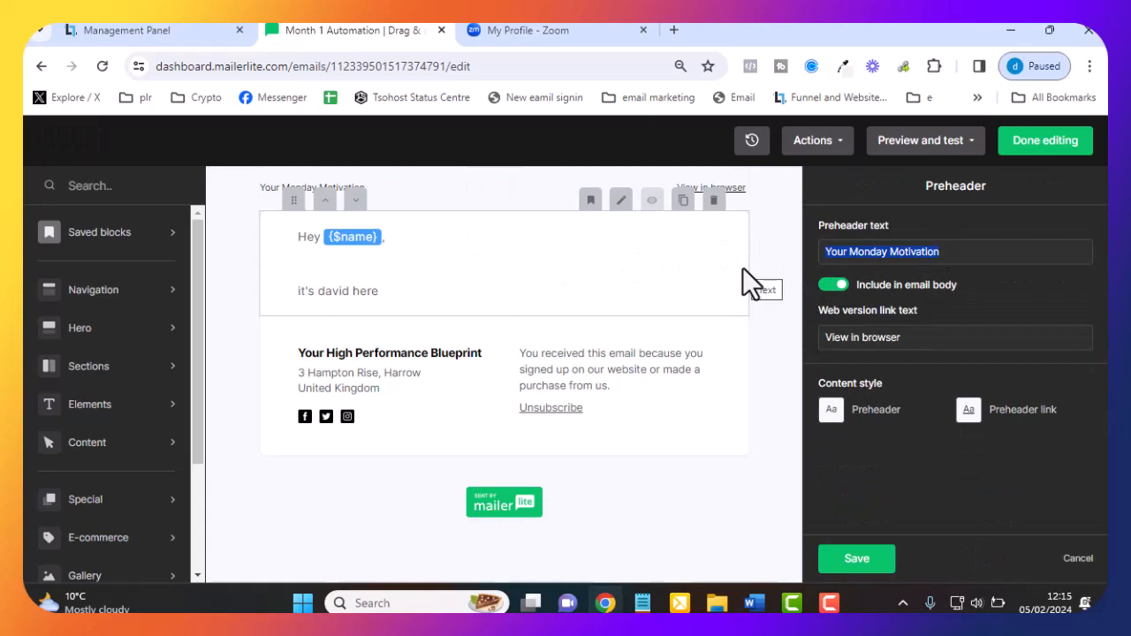
{"action": "type", "text": "New"}
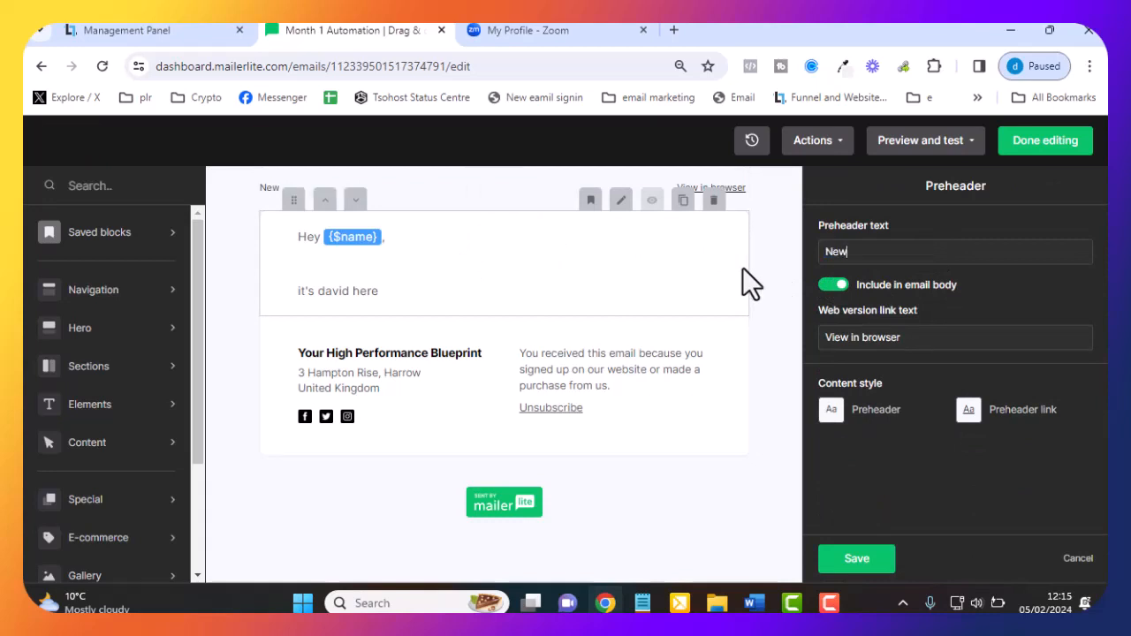
{"action": "type", "text": " Naxiety Journal O"}
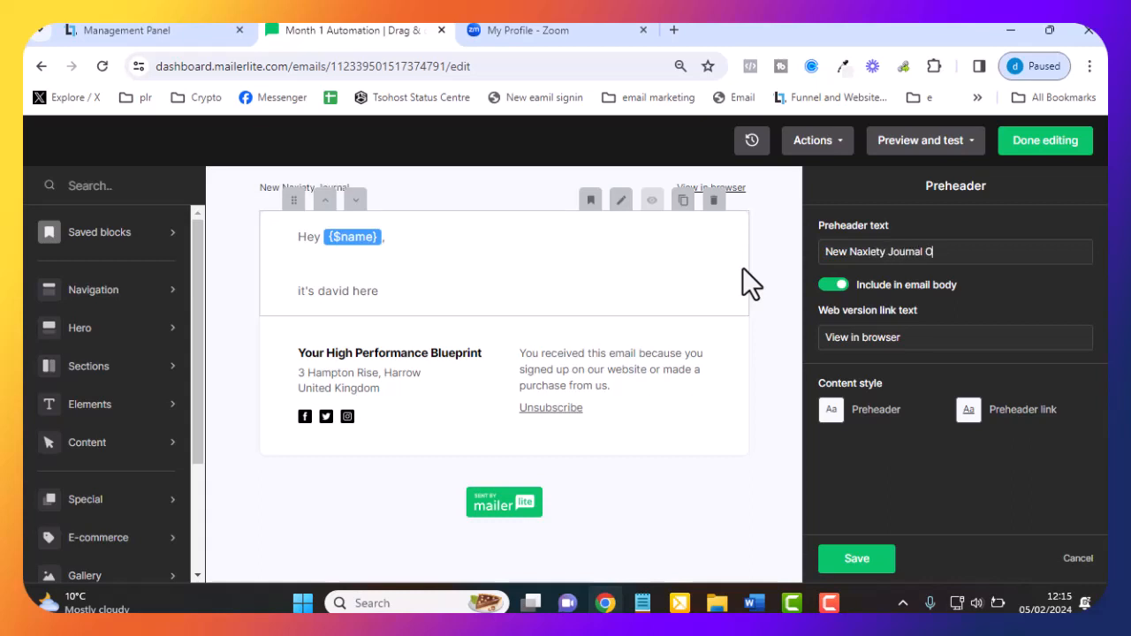
{"action": "type", "text": "ffer"}
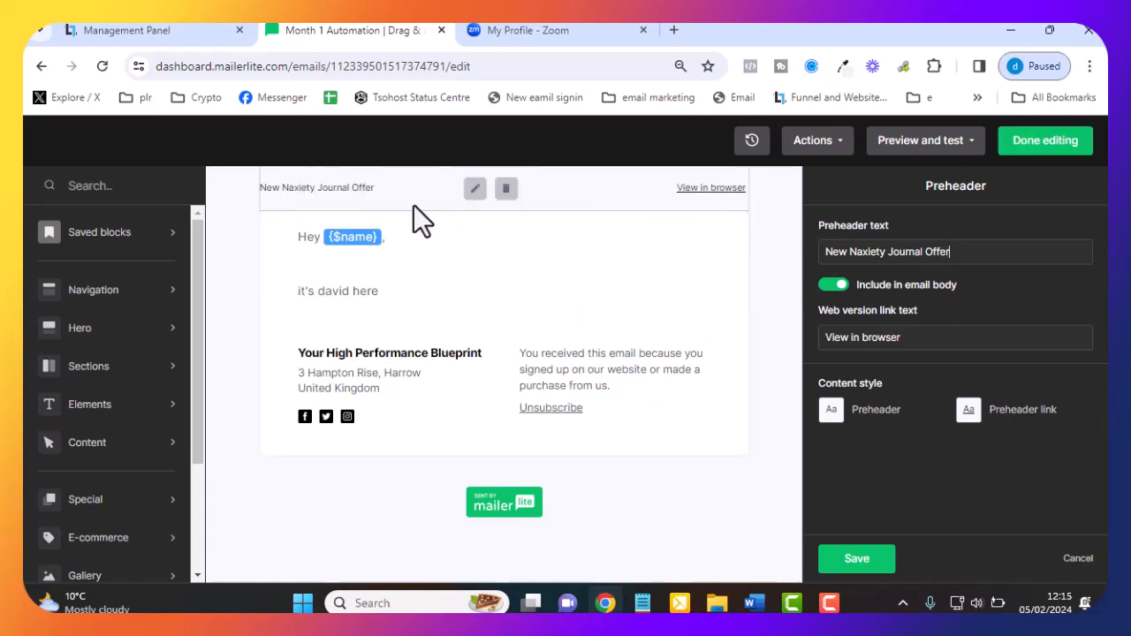
{"action": "left_click", "coordinate": [856, 559]}
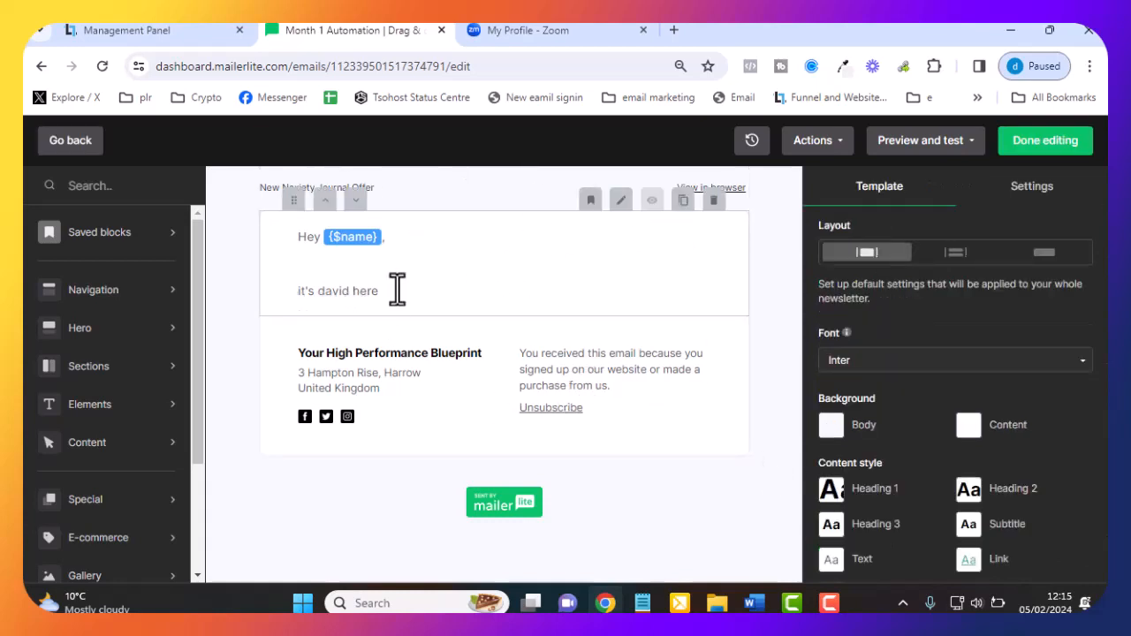
Select the introduction line in the email body, finish editing the Friday email and return to the workflow.
{"action": "left_click_drag", "start_coordinate": [397, 289], "coordinate": [257, 291]}
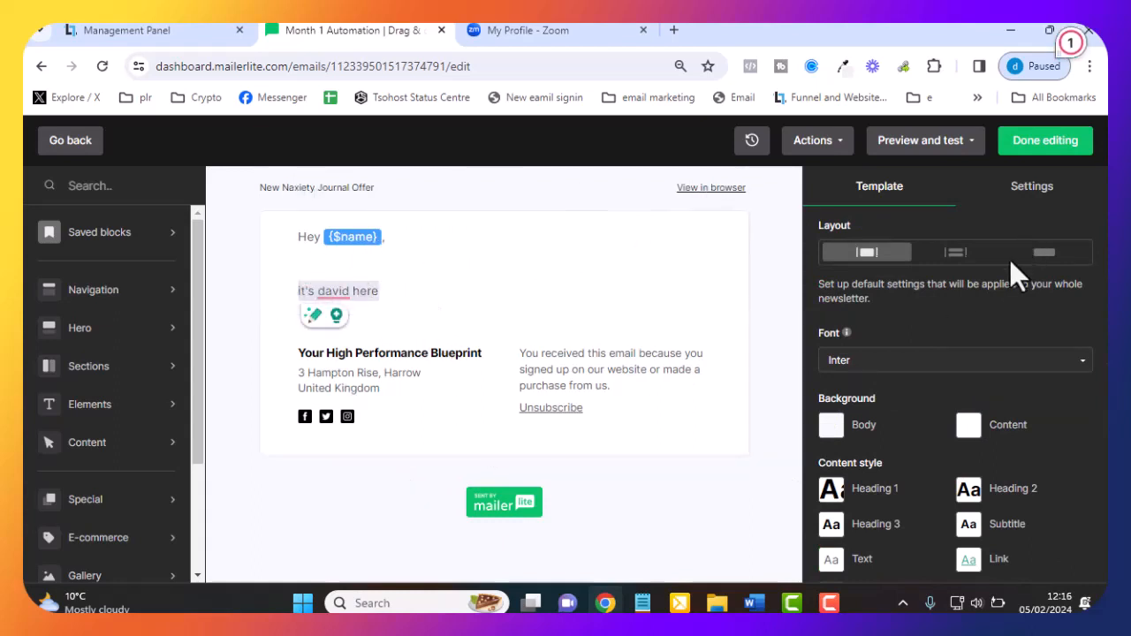
{"action": "left_click", "coordinate": [1051, 139]}
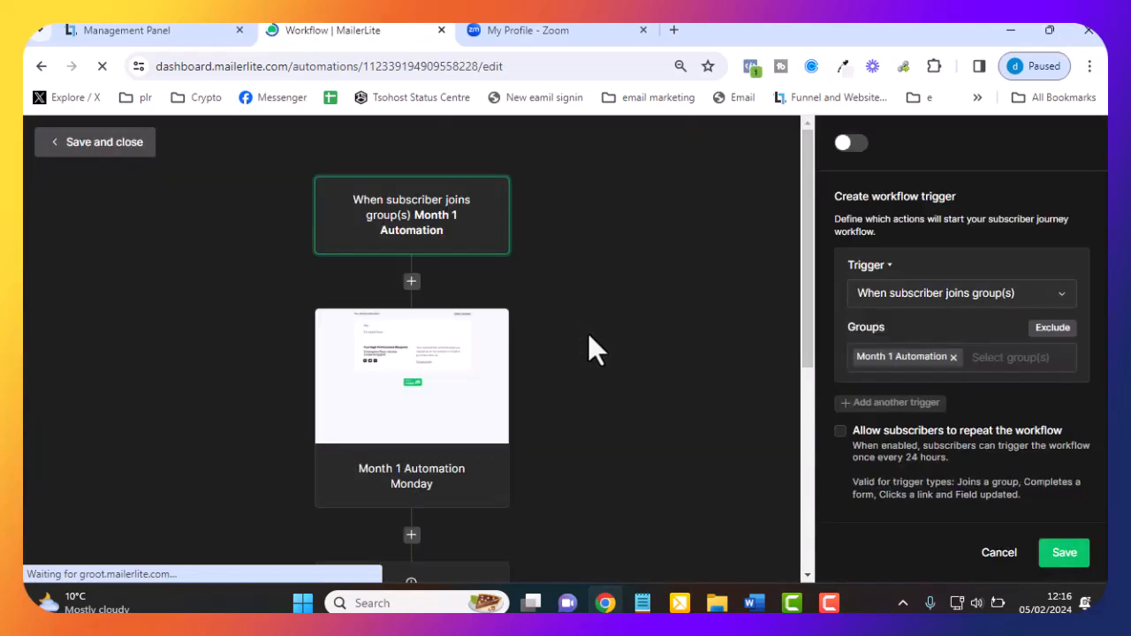
{"action": "scroll", "coordinate": [593, 327], "scroll_direction": "down", "scroll_amount": 3}
{"action": "scroll", "coordinate": [604, 303], "scroll_direction": "down", "scroll_amount": 1}
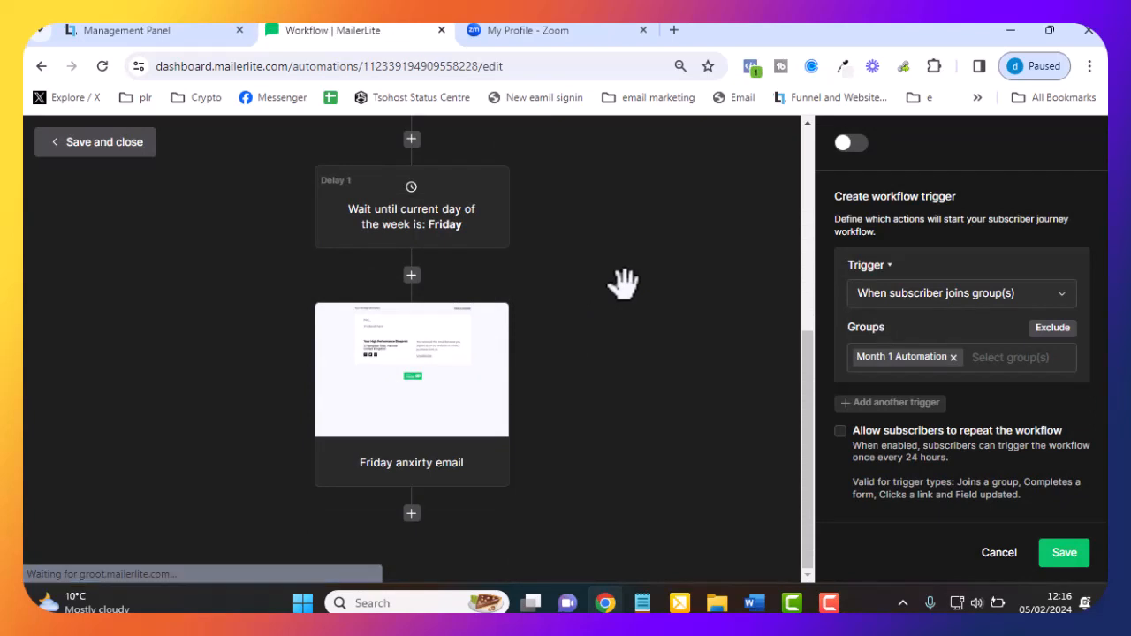
Add a delay below the Friday email that waits for a specific day of the week, Monday, and save it.
{"action": "left_click", "coordinate": [412, 514]}
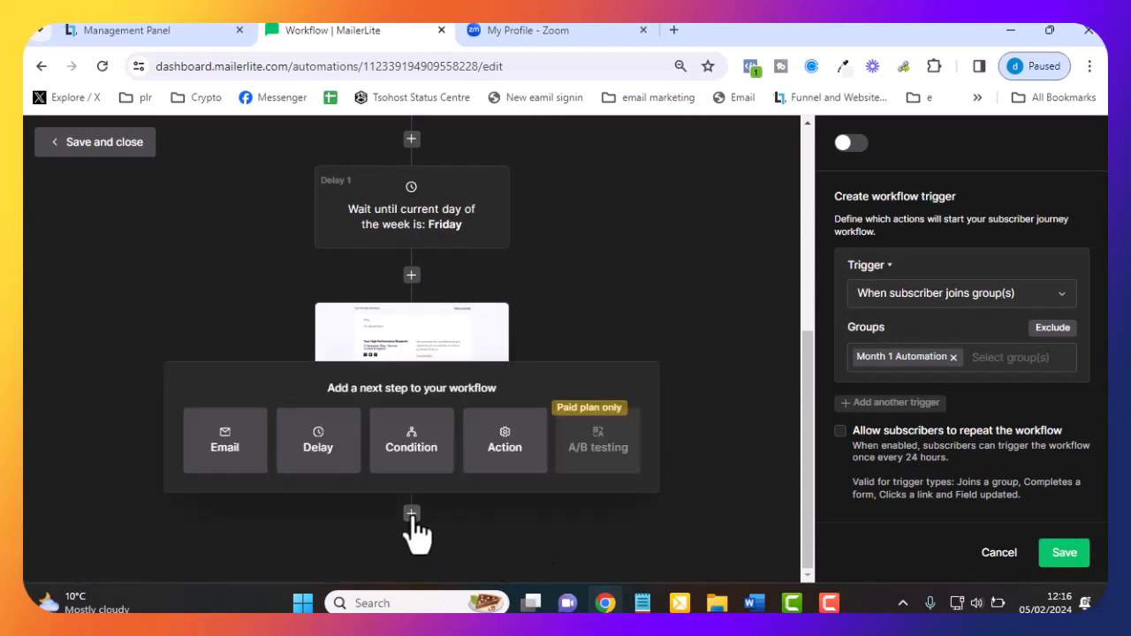
{"action": "left_click", "coordinate": [692, 274]}
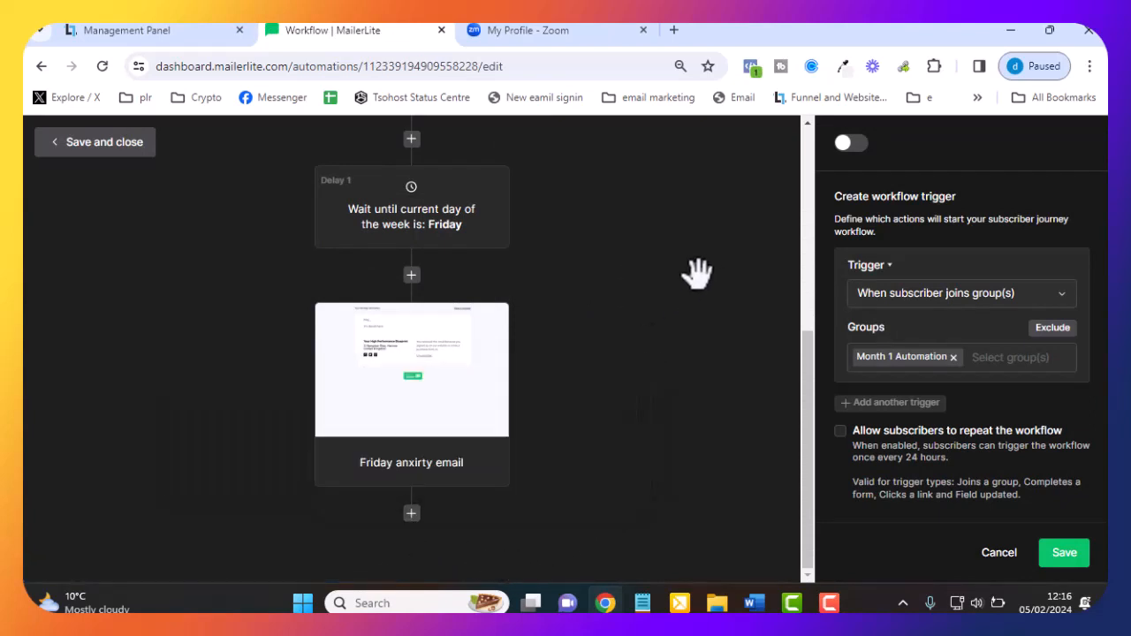
{"action": "left_click", "coordinate": [412, 513]}
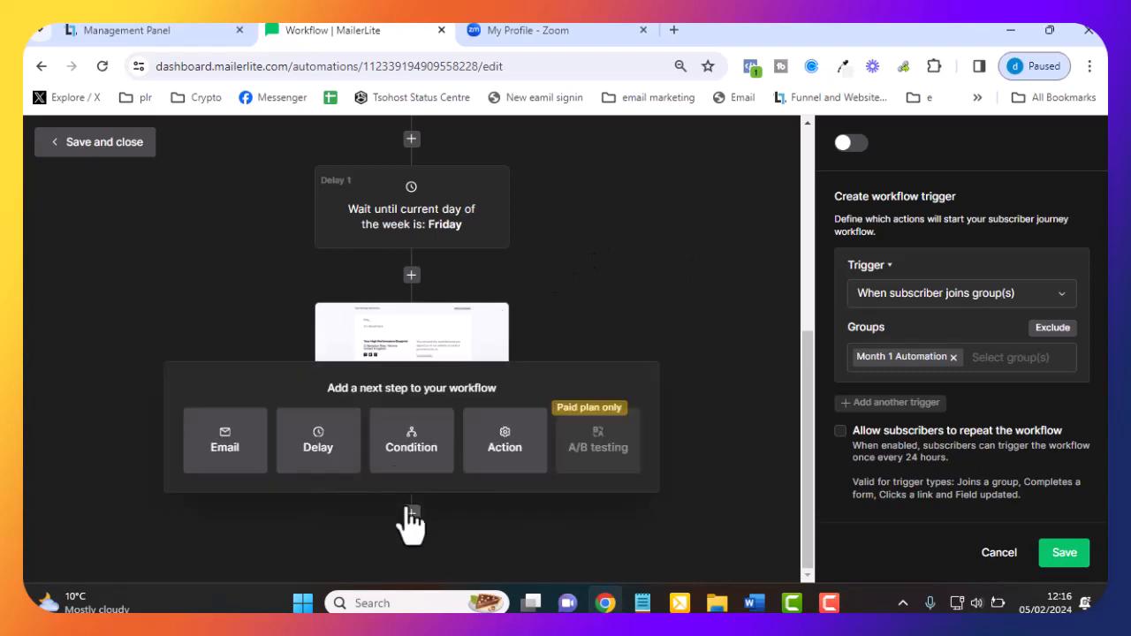
{"action": "left_click", "coordinate": [316, 442]}
{"action": "left_click", "coordinate": [953, 228]}
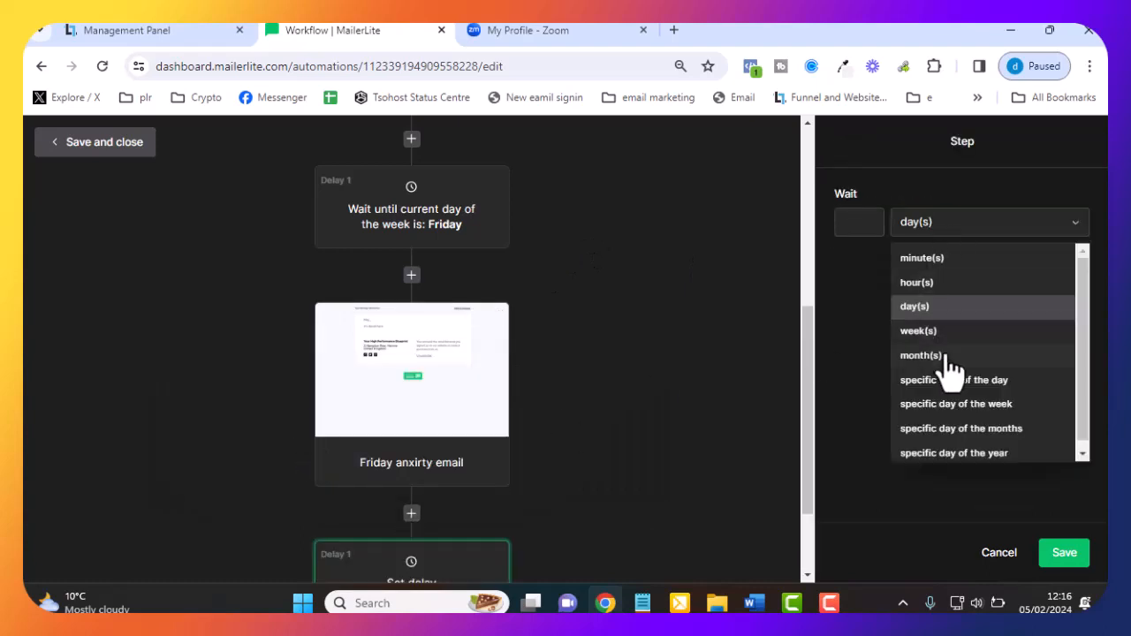
{"action": "left_click", "coordinate": [972, 405]}
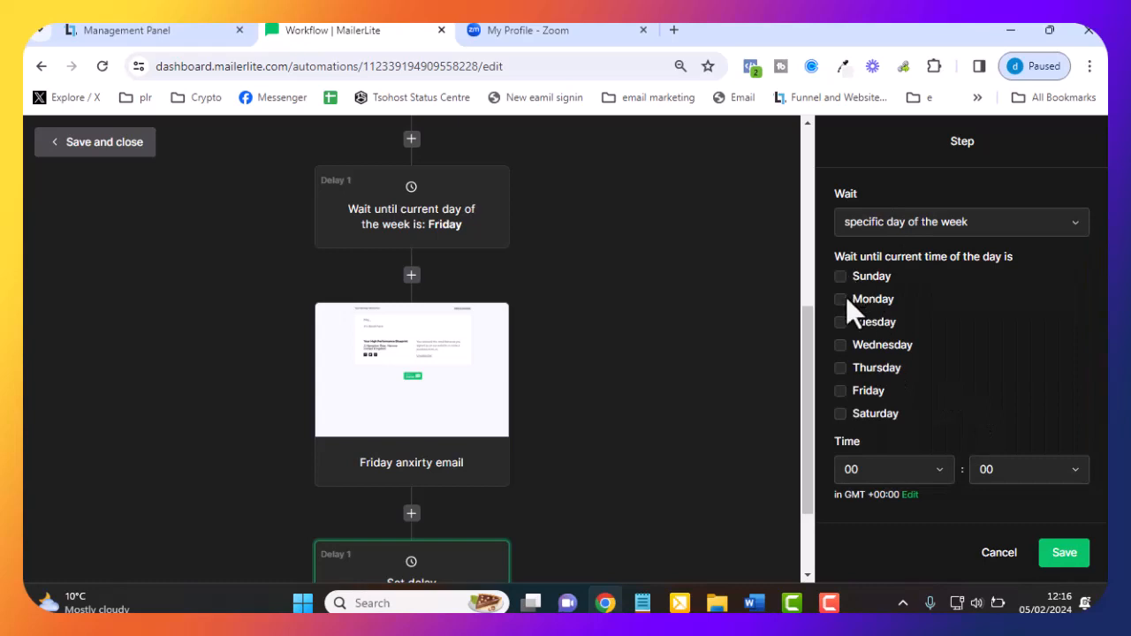
{"action": "left_click", "coordinate": [1063, 553]}
Add an email step without a name or content below the Monday delay.
{"action": "scroll", "coordinate": [618, 441], "scroll_direction": "down", "scroll_amount": 2}
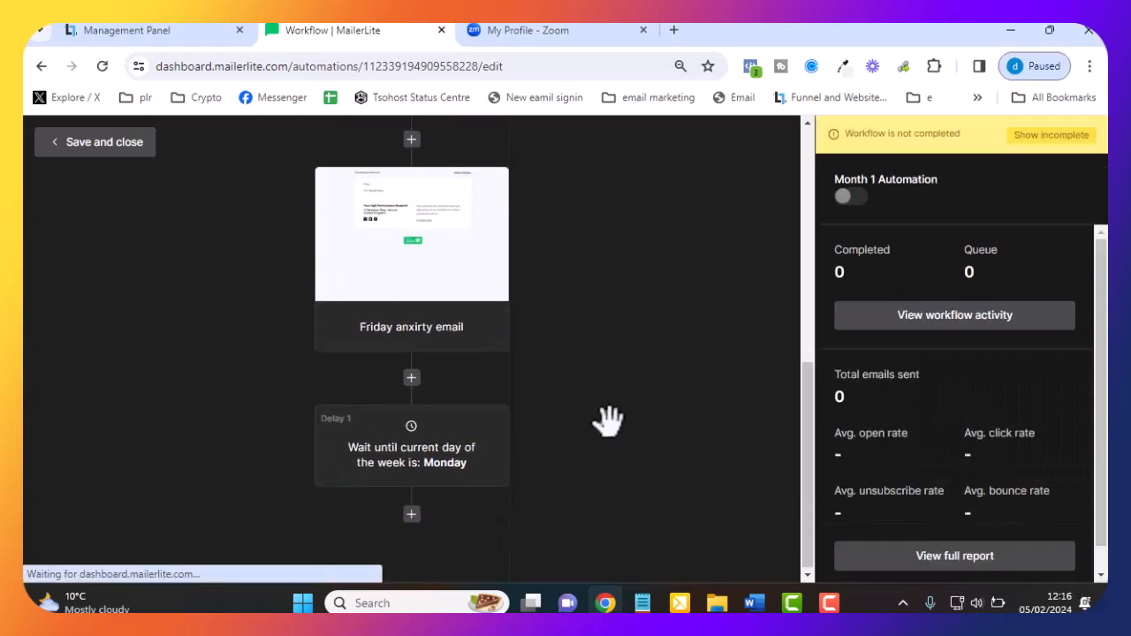
{"action": "left_click", "coordinate": [411, 515]}
{"action": "left_click", "coordinate": [224, 453]}
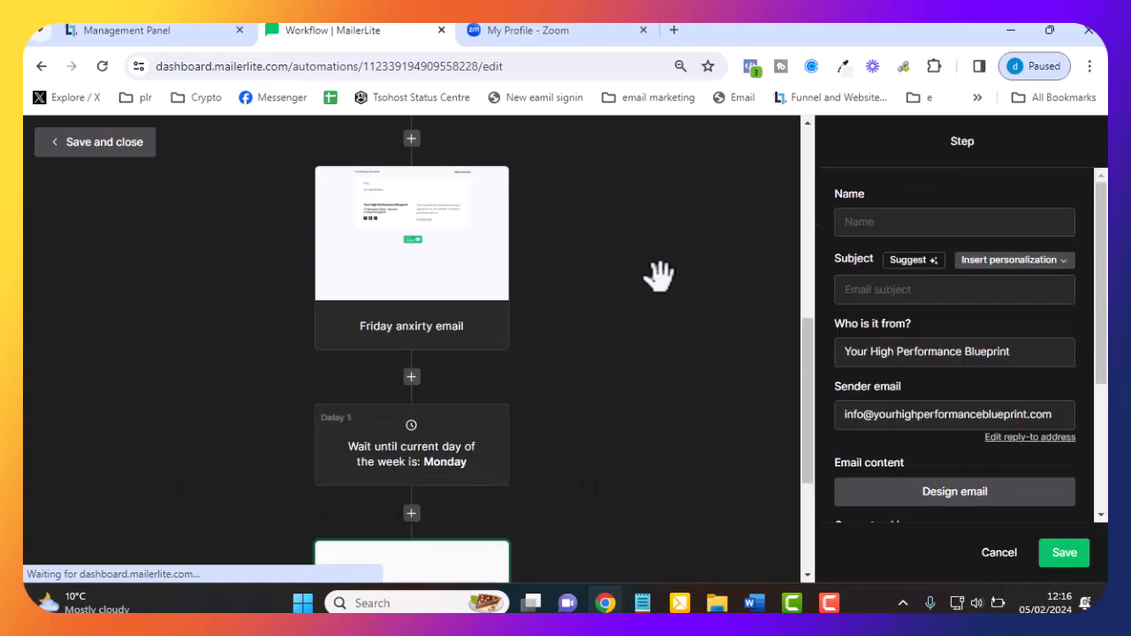
Add a delay below the empty email that waits for a specific day of the week, Friday, and save it.
{"action": "scroll", "coordinate": [623, 318], "scroll_direction": "down", "scroll_amount": 3}
{"action": "left_click", "coordinate": [411, 513]}
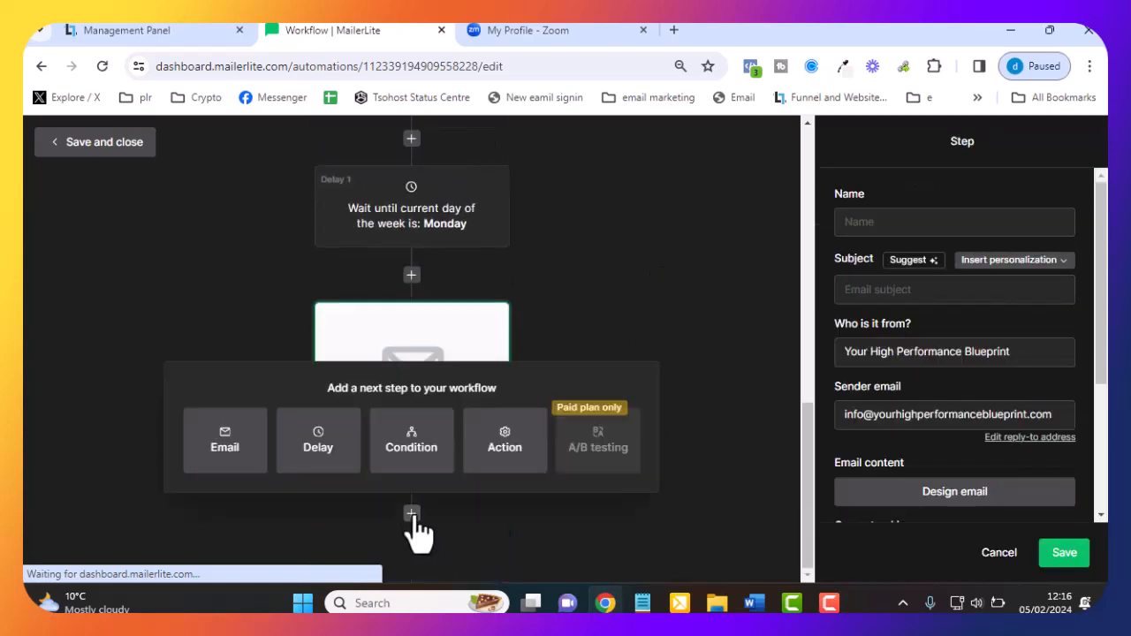
{"action": "left_click", "coordinate": [318, 446]}
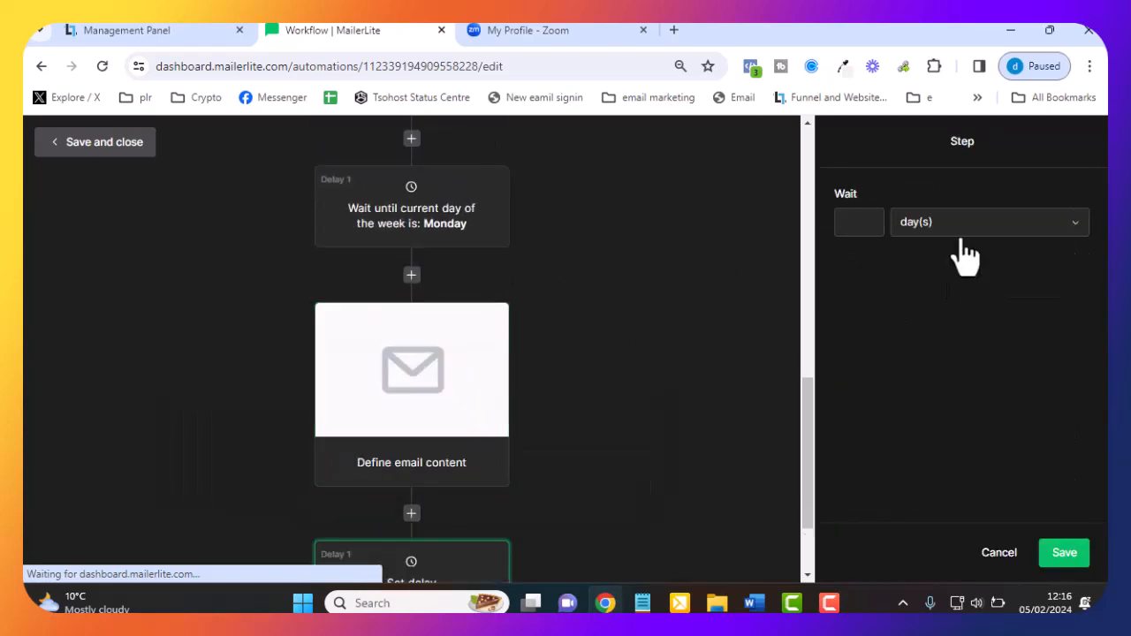
{"action": "left_click", "coordinate": [963, 240]}
{"action": "left_click", "coordinate": [981, 402]}
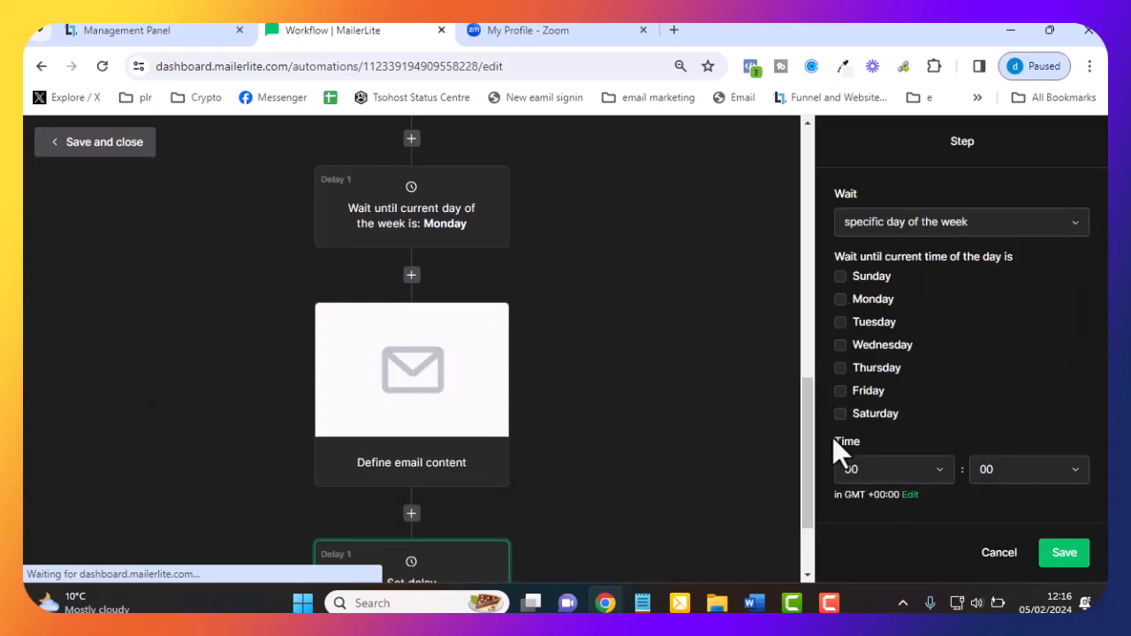
{"action": "left_click", "coordinate": [841, 391]}
{"action": "left_click", "coordinate": [1049, 552]}
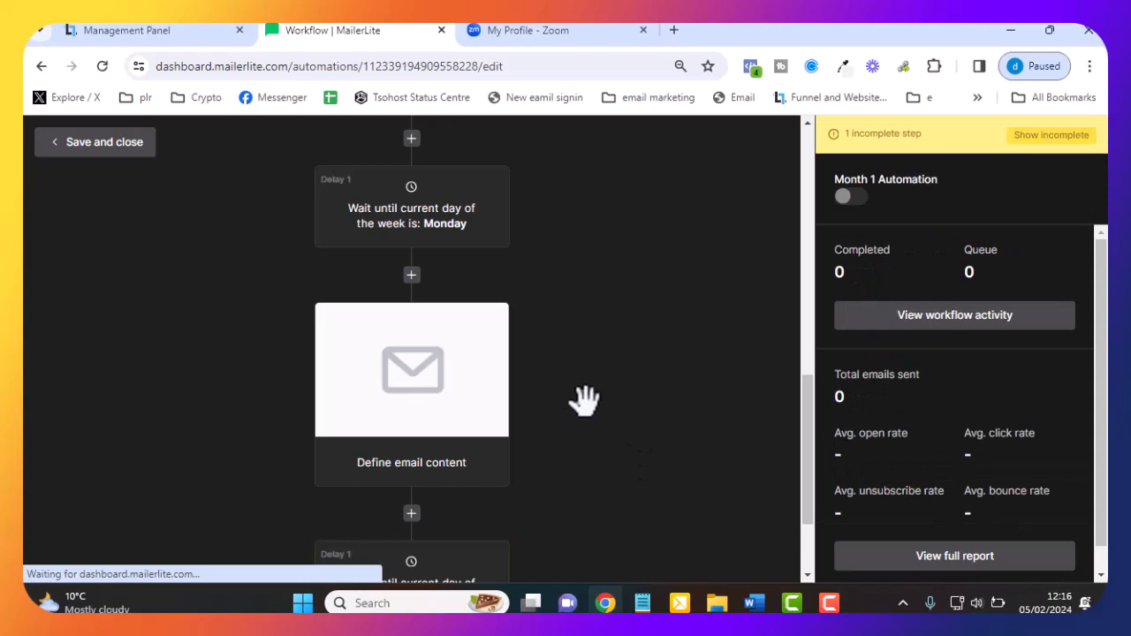
Add an email step without a name or content below the last Friday delay.
{"action": "scroll", "coordinate": [570, 354], "scroll_direction": "down", "scroll_amount": 2}
{"action": "left_click", "coordinate": [412, 514]}
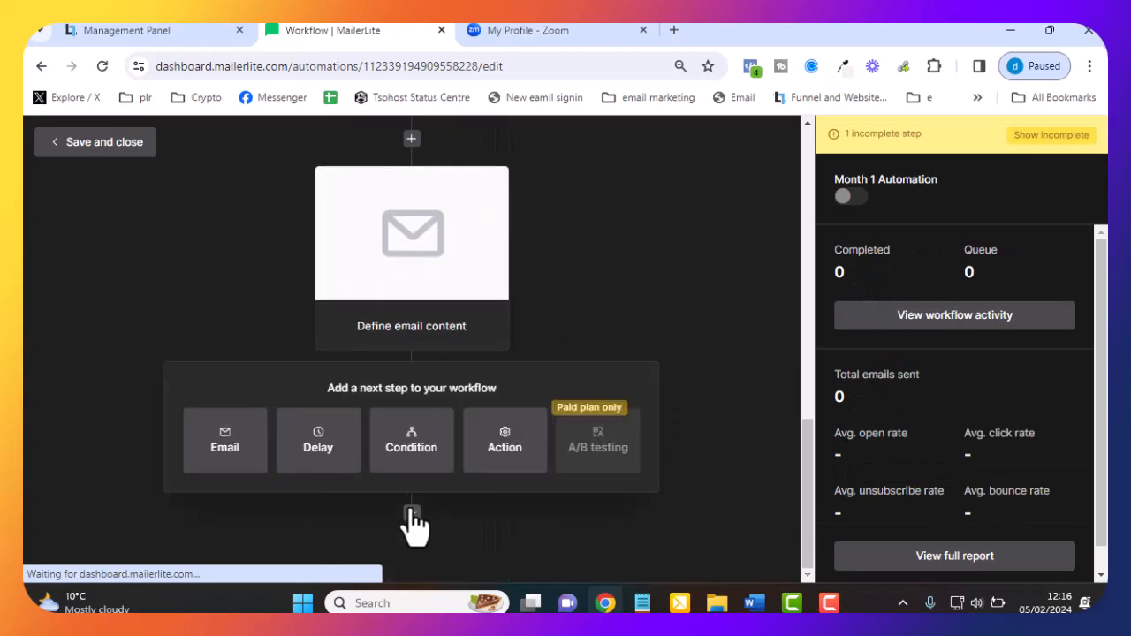
{"action": "left_click", "coordinate": [224, 455]}
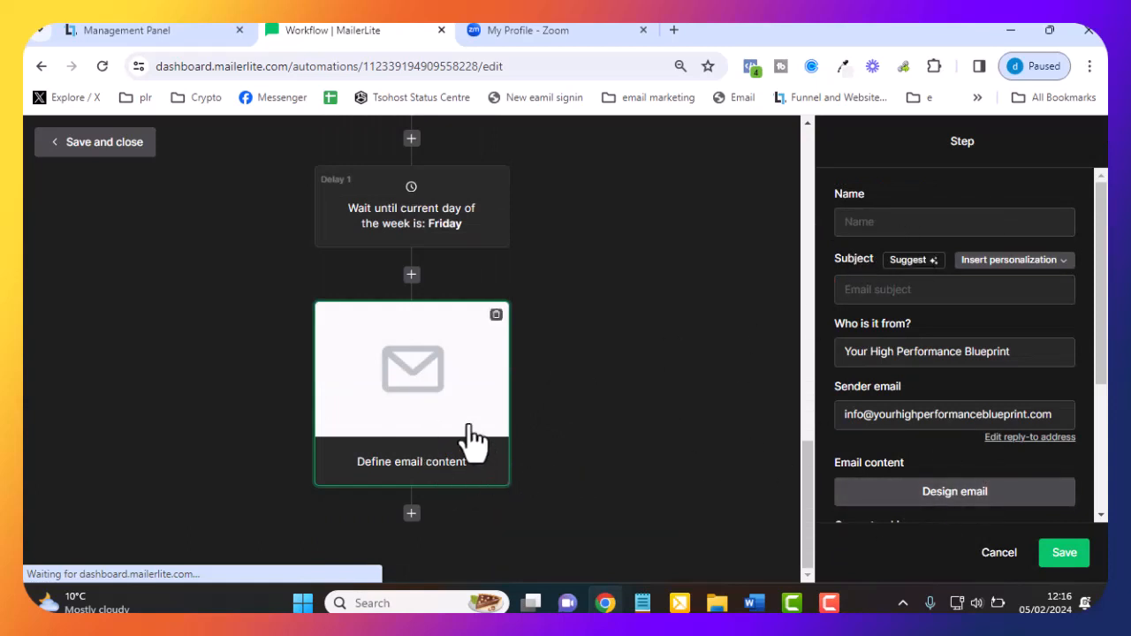
{"action": "scroll", "coordinate": [470, 430], "scroll_direction": "up", "scroll_amount": 1}
{"action": "scroll", "coordinate": [439, 341], "scroll_direction": "down", "scroll_amount": 1}
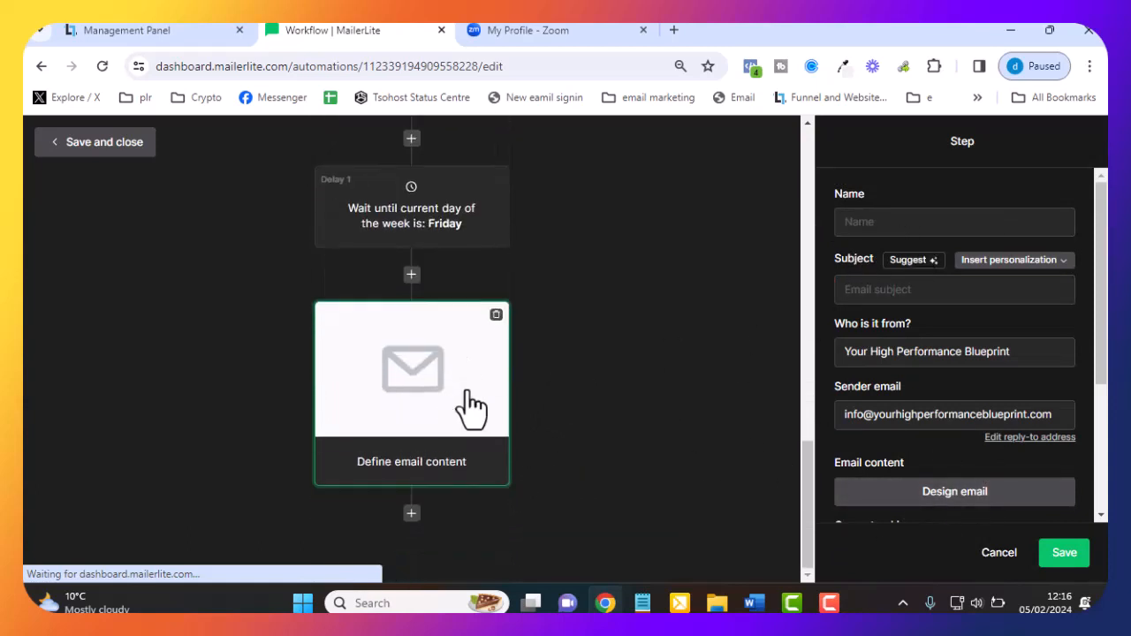
Add a delay below the last empty email that waits for a specific day of the week, Monday, and save it.
{"action": "left_click", "coordinate": [412, 514]}
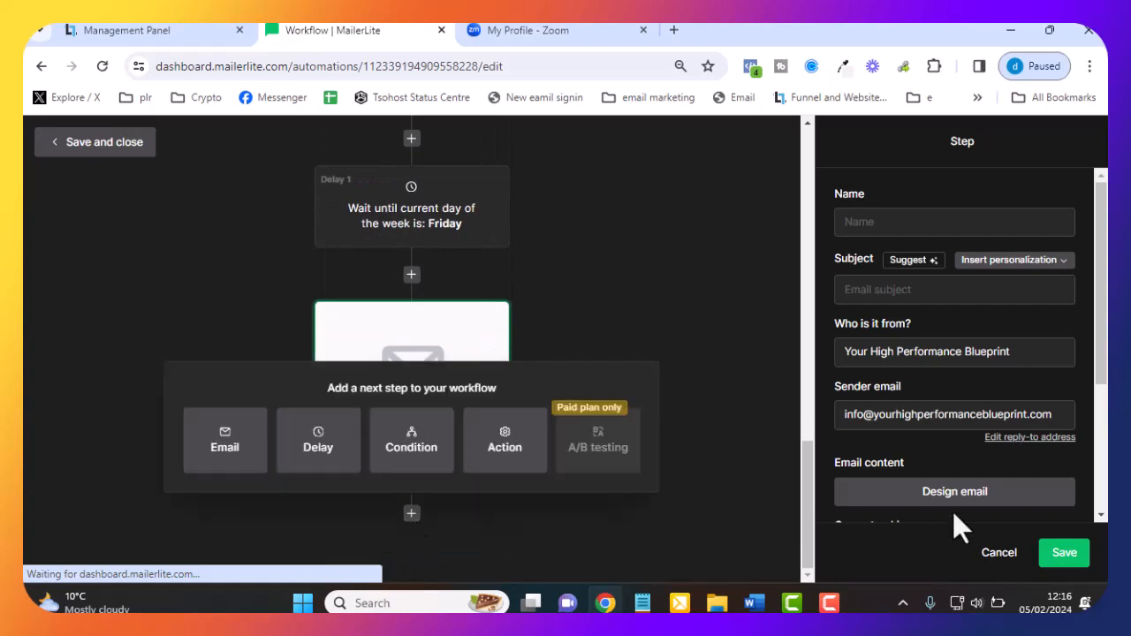
{"action": "left_click", "coordinate": [315, 459]}
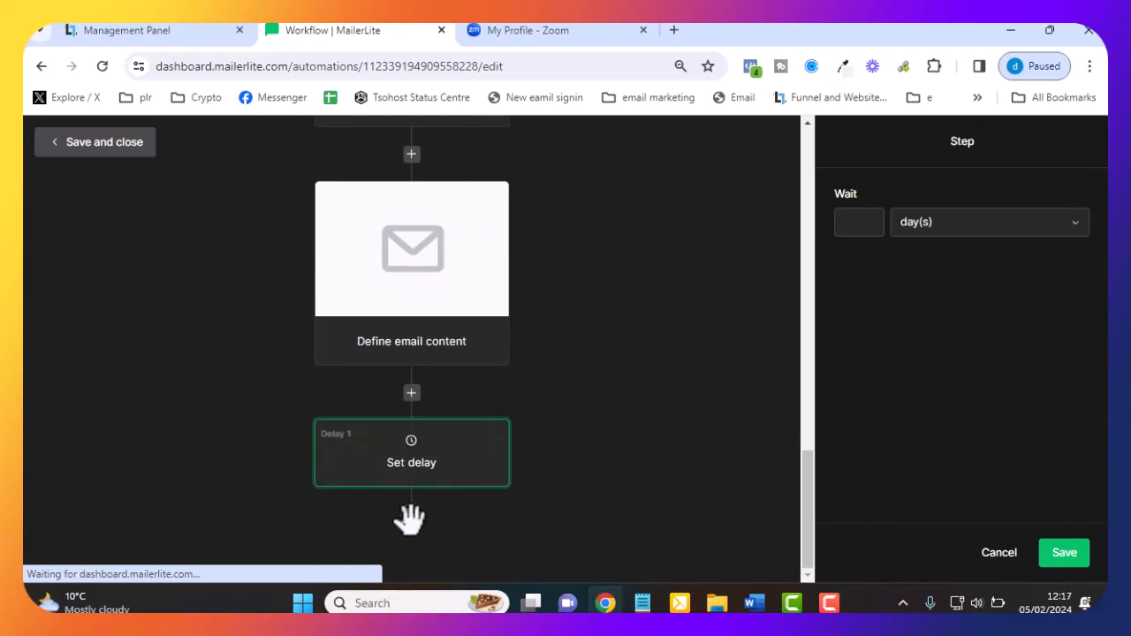
{"action": "left_click", "coordinate": [988, 225]}
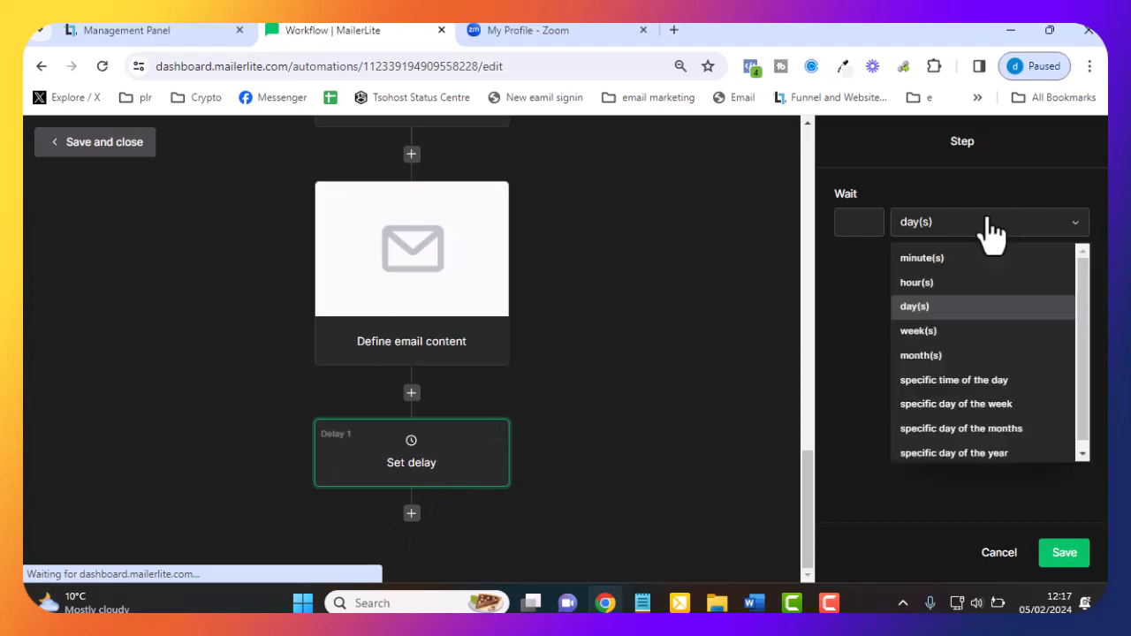
{"action": "left_click", "coordinate": [587, 415]}
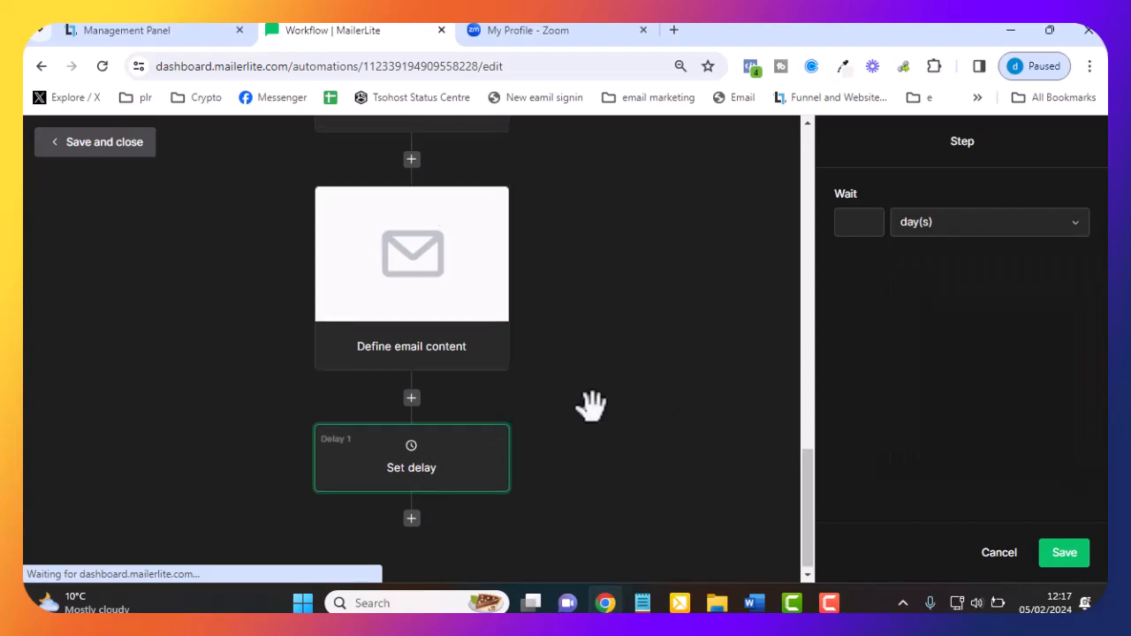
{"action": "scroll", "coordinate": [570, 354], "scroll_direction": "up", "scroll_amount": 10}
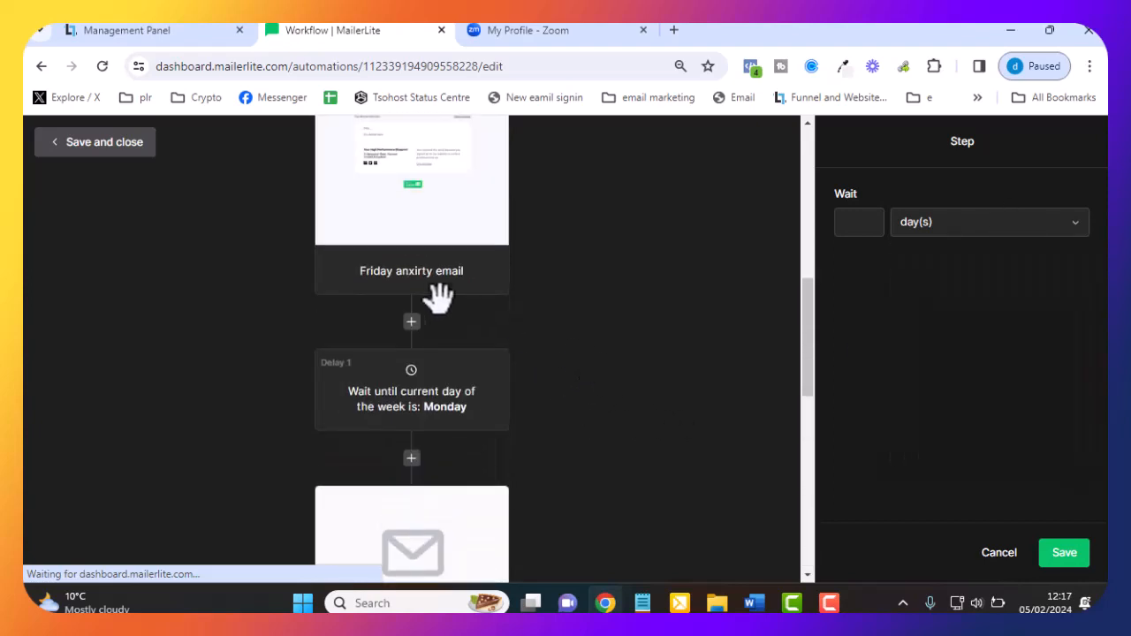
{"action": "scroll", "coordinate": [434, 295], "scroll_direction": "down", "scroll_amount": 4}
{"action": "scroll", "coordinate": [600, 279], "scroll_direction": "down", "scroll_amount": 2}
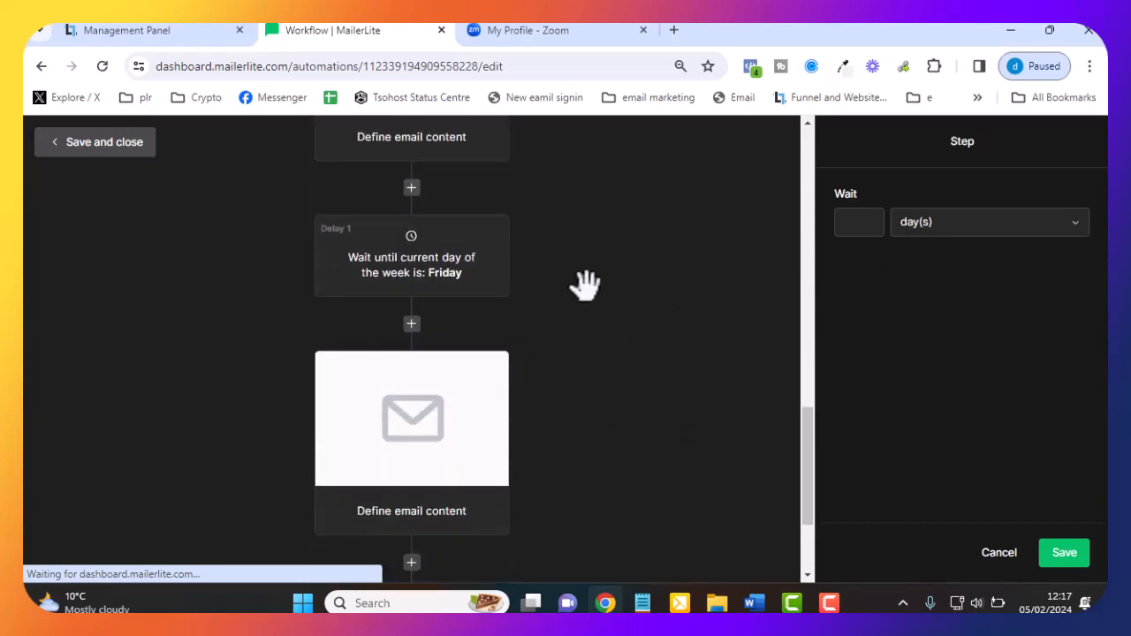
{"action": "scroll", "coordinate": [576, 341], "scroll_direction": "down", "scroll_amount": 2}
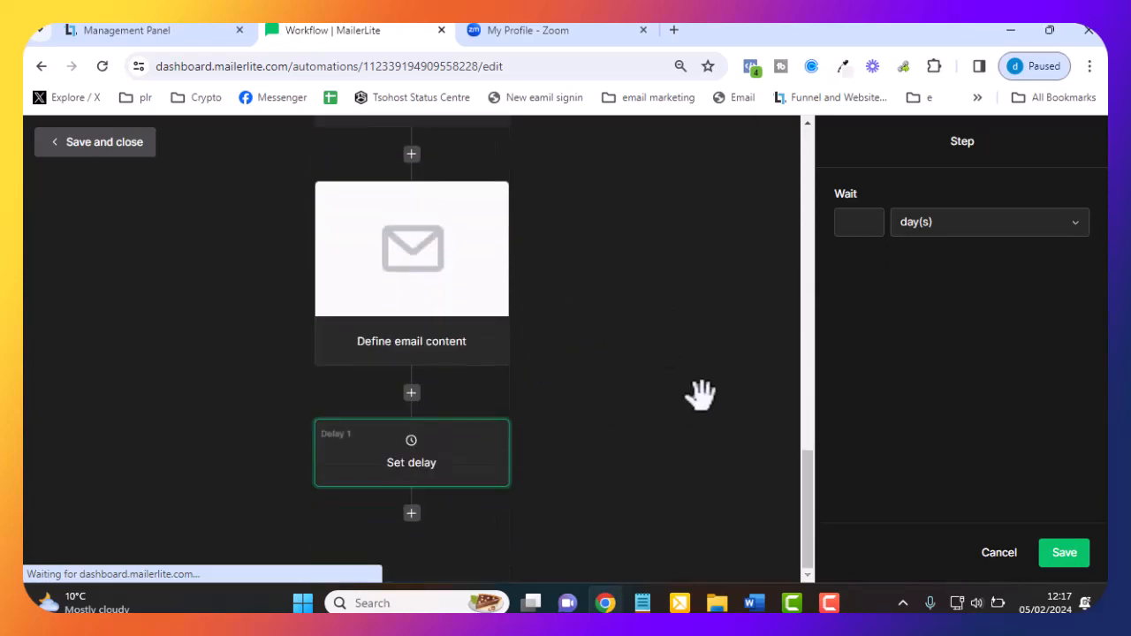
{"action": "left_click", "coordinate": [1010, 231]}
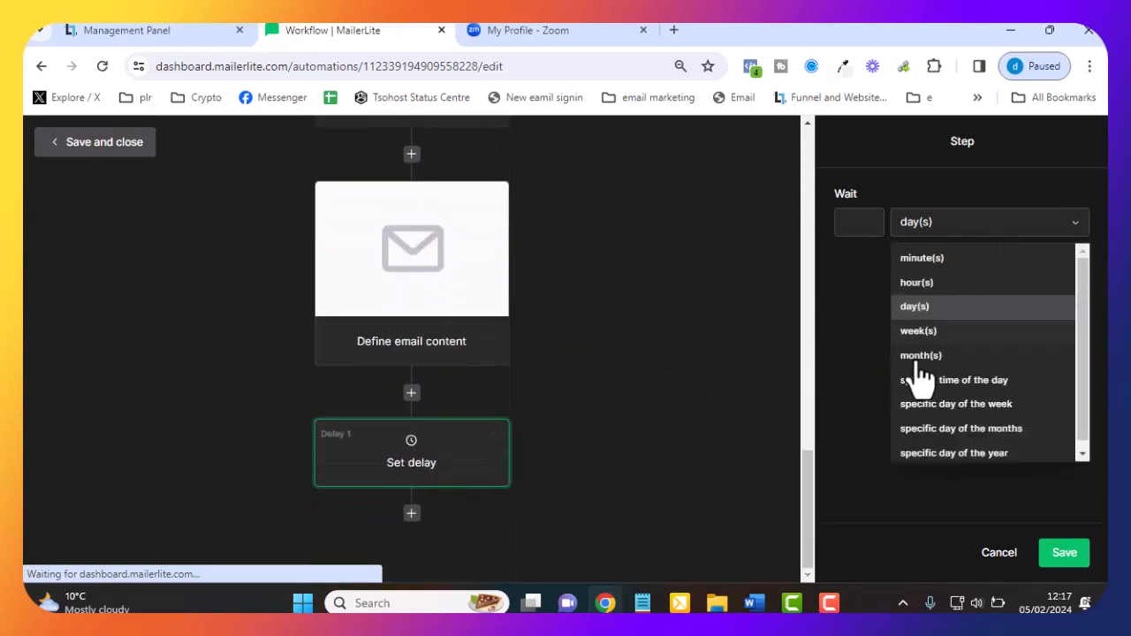
{"action": "left_click", "coordinate": [963, 405]}
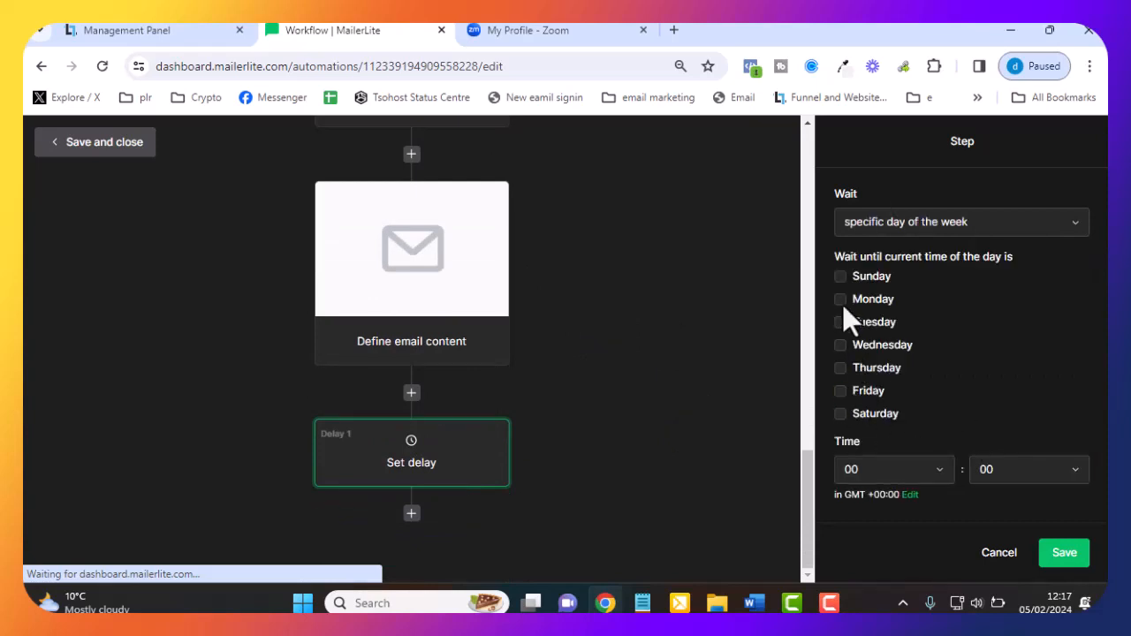
{"action": "left_click", "coordinate": [1065, 552]}
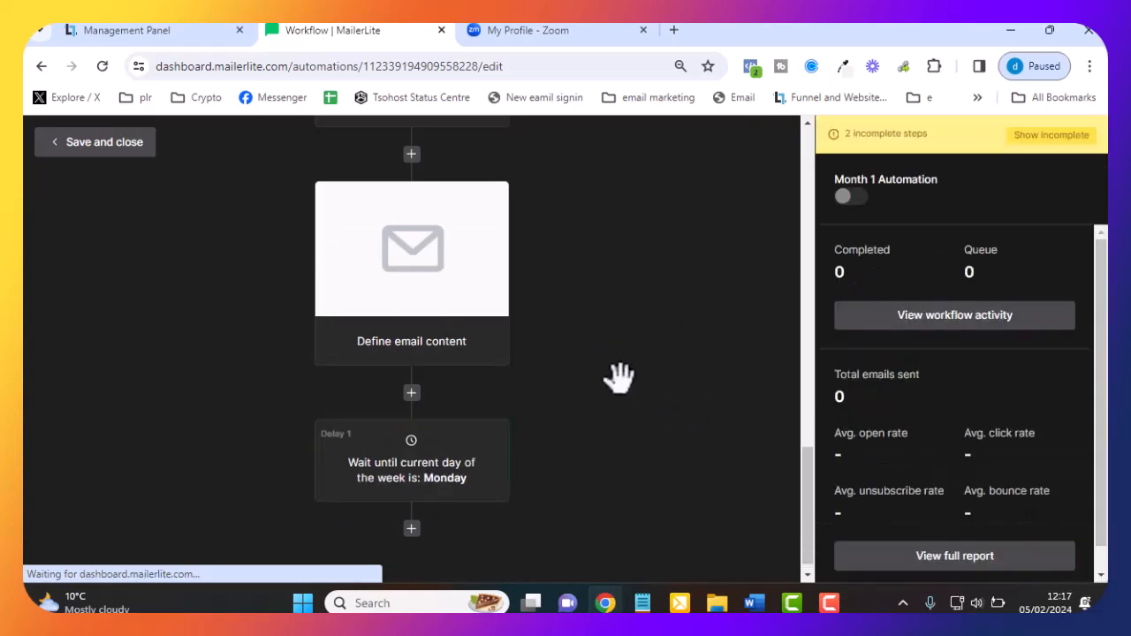
Look over the sequence of emails and delays, and save and close the workflow.
{"action": "scroll", "coordinate": [576, 366], "scroll_direction": "up", "scroll_amount": 5}
{"action": "scroll", "coordinate": [610, 326], "scroll_direction": "down", "scroll_amount": 8}
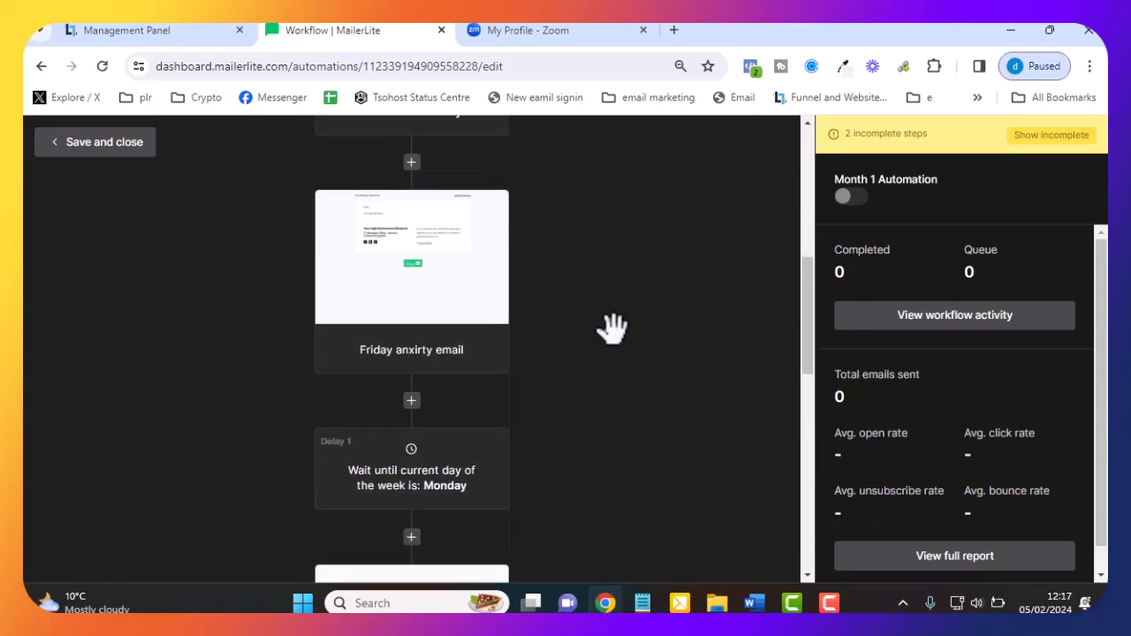
{"action": "scroll", "coordinate": [612, 328], "scroll_direction": "down", "scroll_amount": 2}
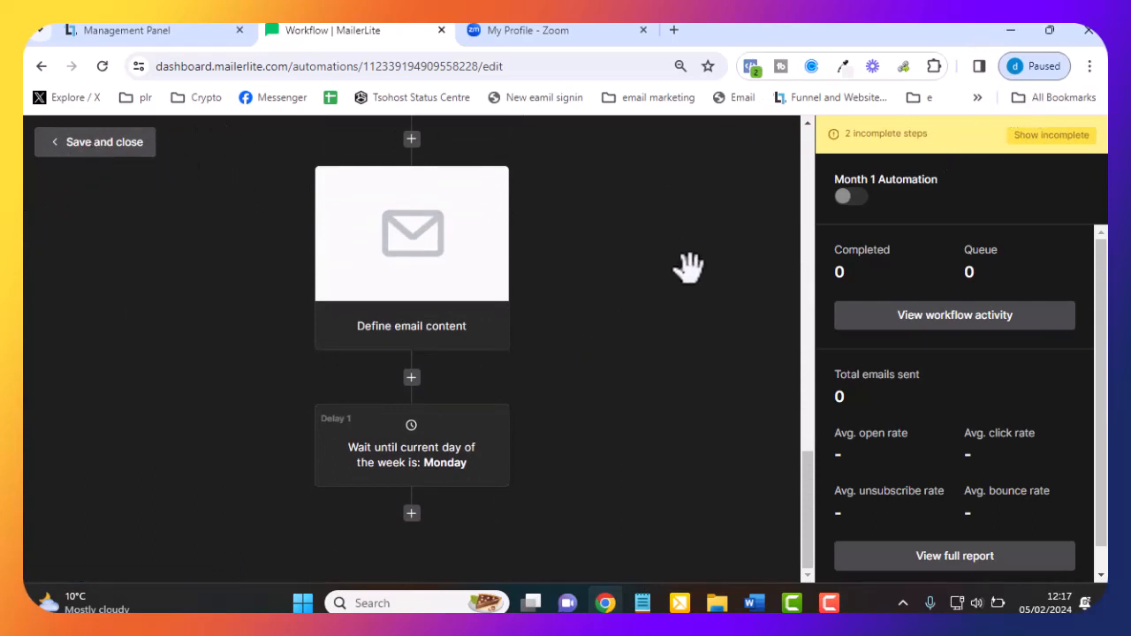
{"action": "left_click", "coordinate": [68, 152]}
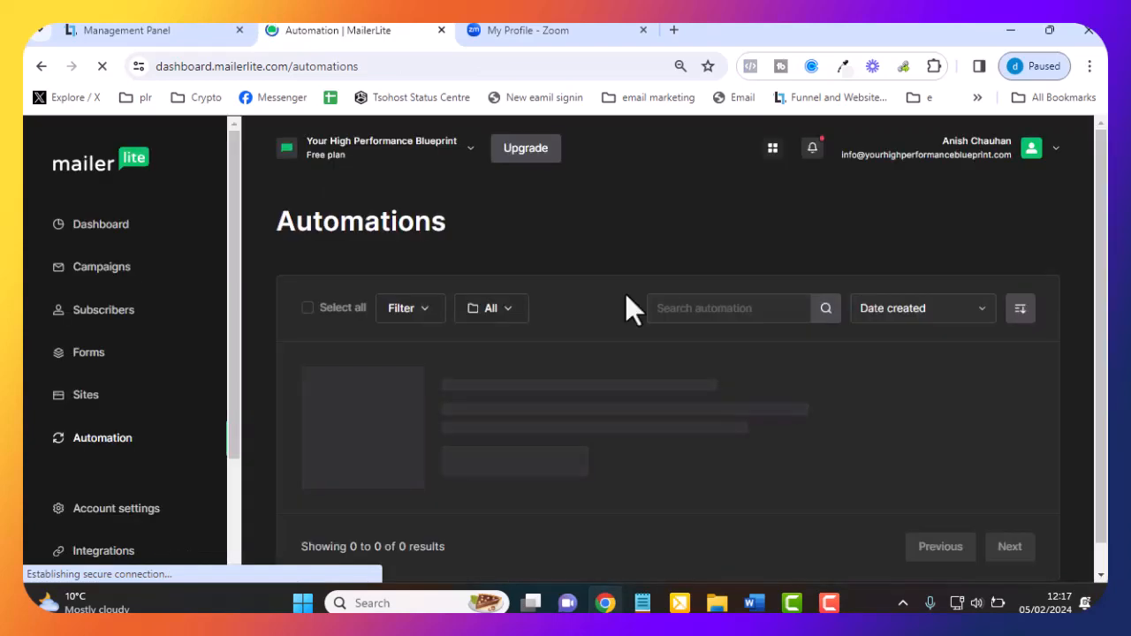
Delete the automation "Email automation template 4 weeks" from the automations list.
{"action": "scroll", "coordinate": [588, 265], "scroll_direction": "down", "scroll_amount": 1}
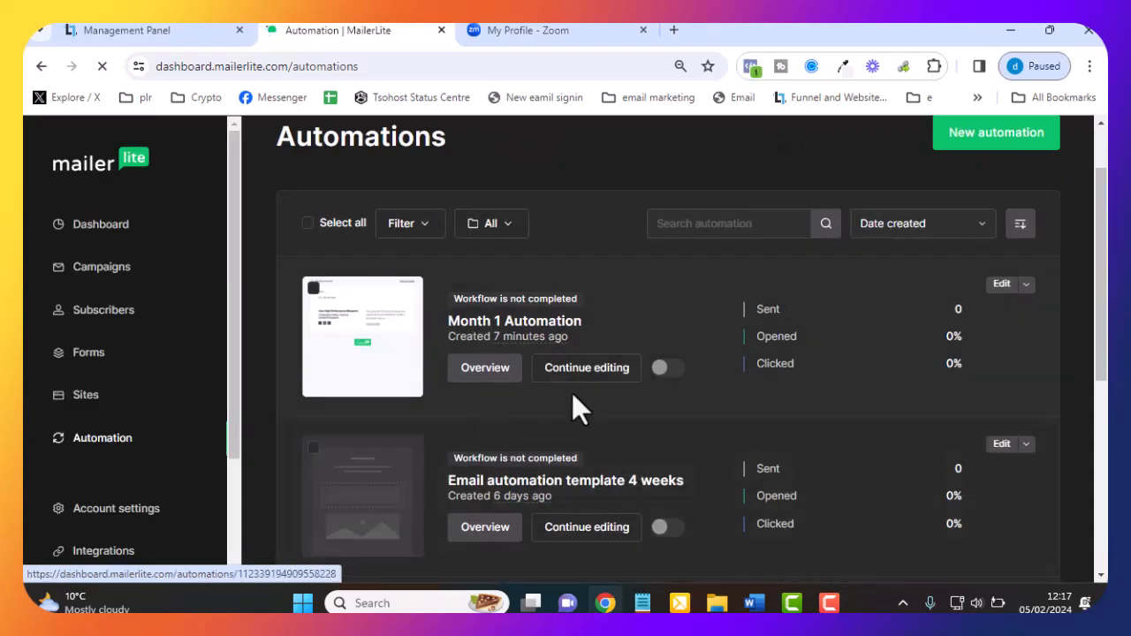
{"action": "scroll", "coordinate": [524, 417], "scroll_direction": "down", "scroll_amount": 1}
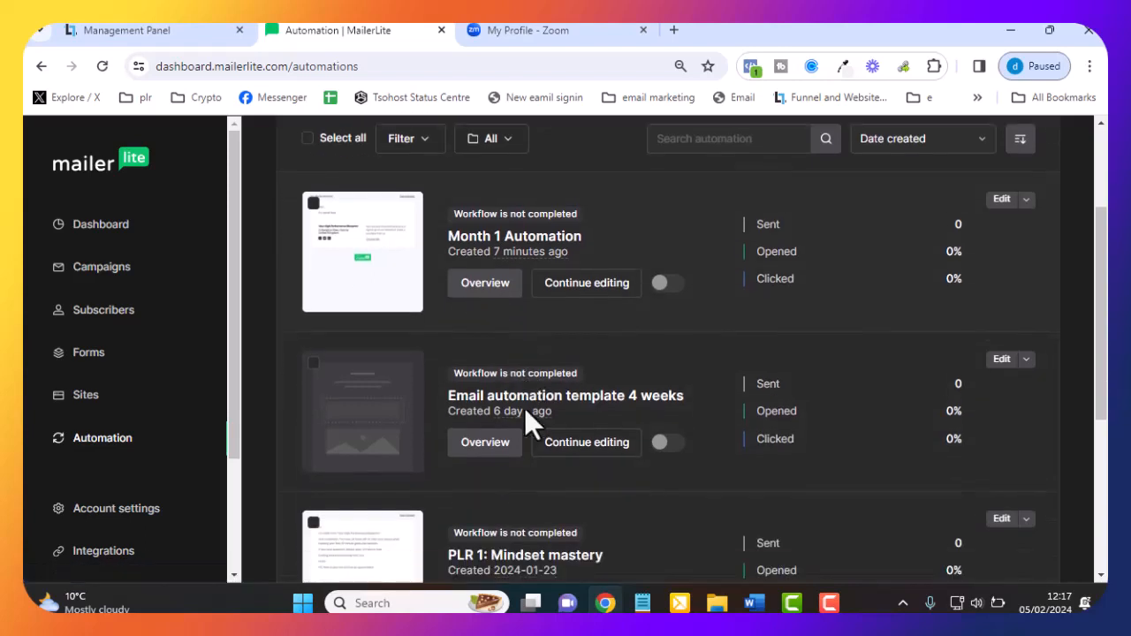
{"action": "left_click", "coordinate": [1027, 360]}
{"action": "left_click", "coordinate": [940, 511]}
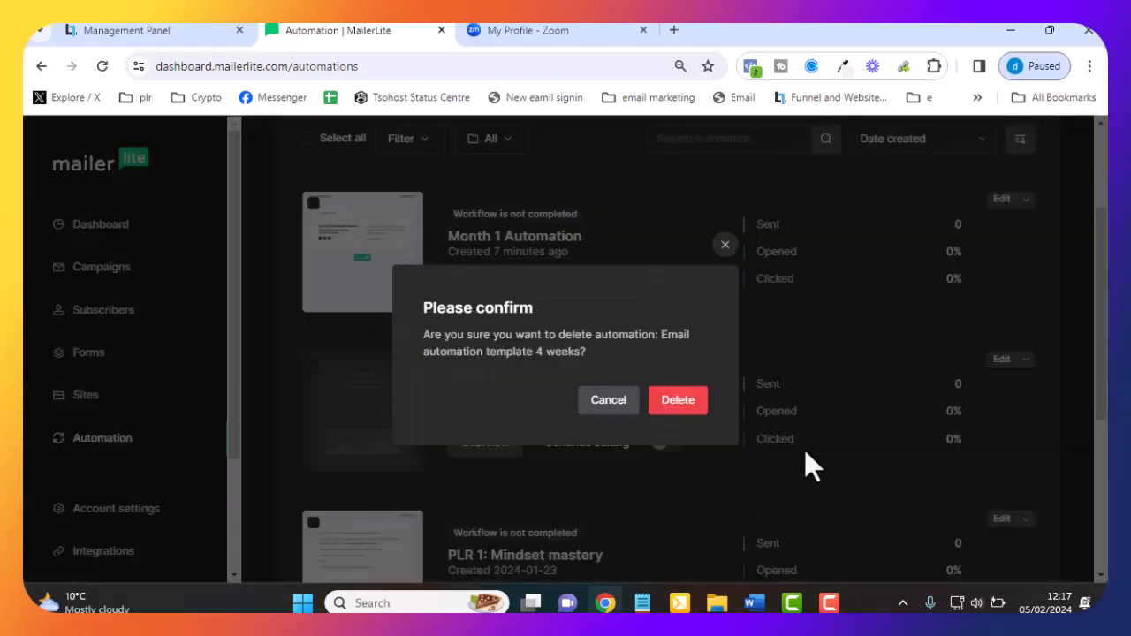
{"action": "left_click", "coordinate": [677, 399]}
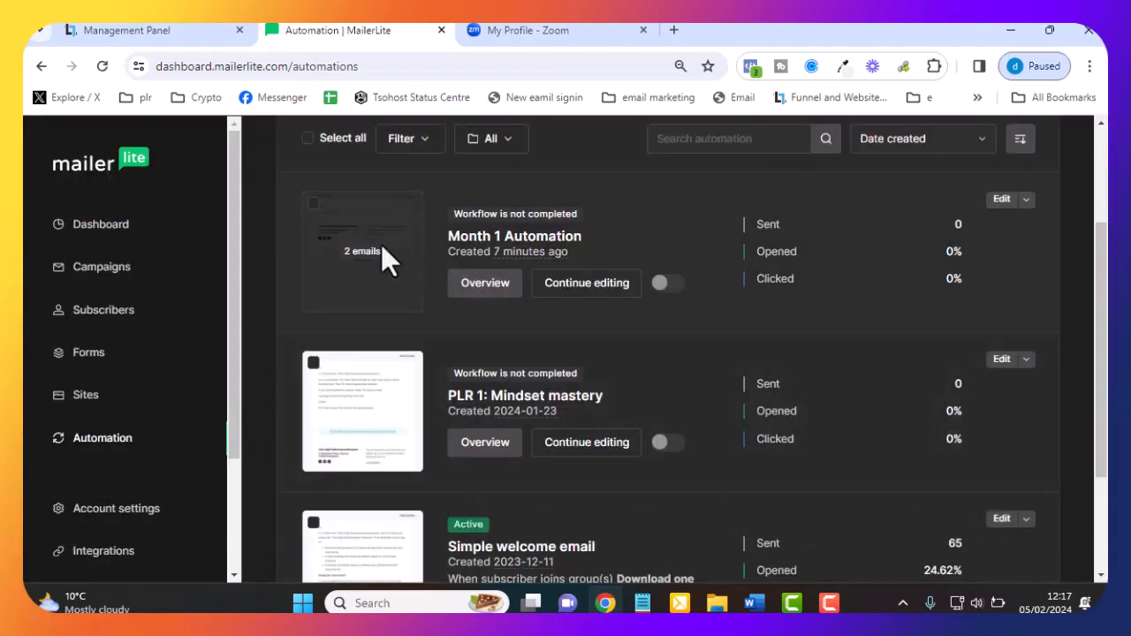
{"action": "left_click", "coordinate": [1027, 200]}
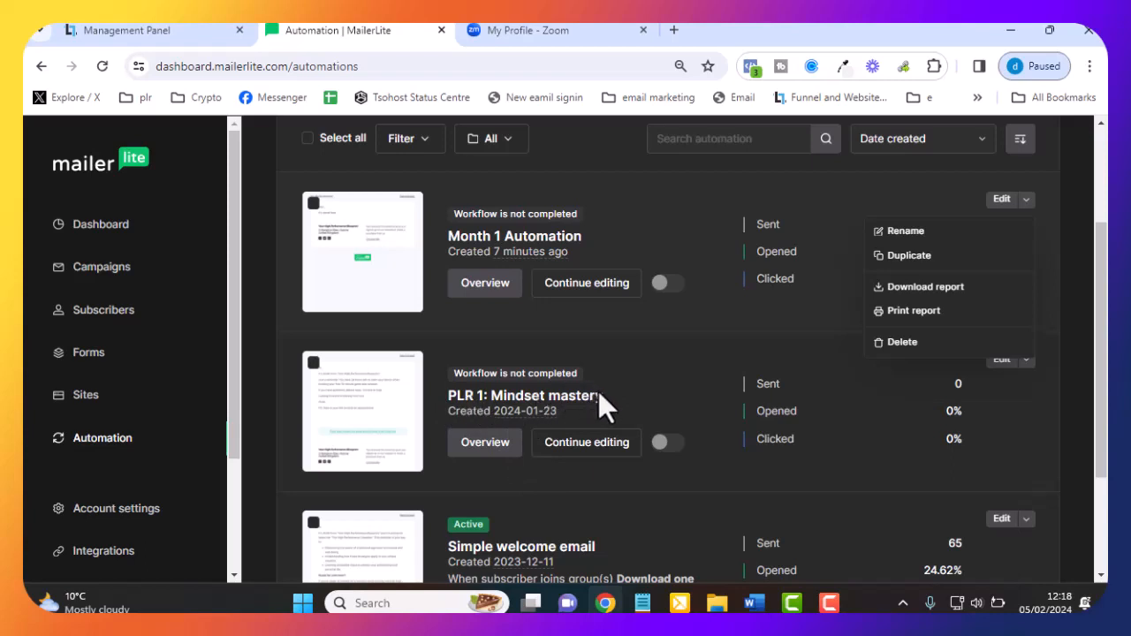
{"action": "left_click", "coordinate": [660, 357]}
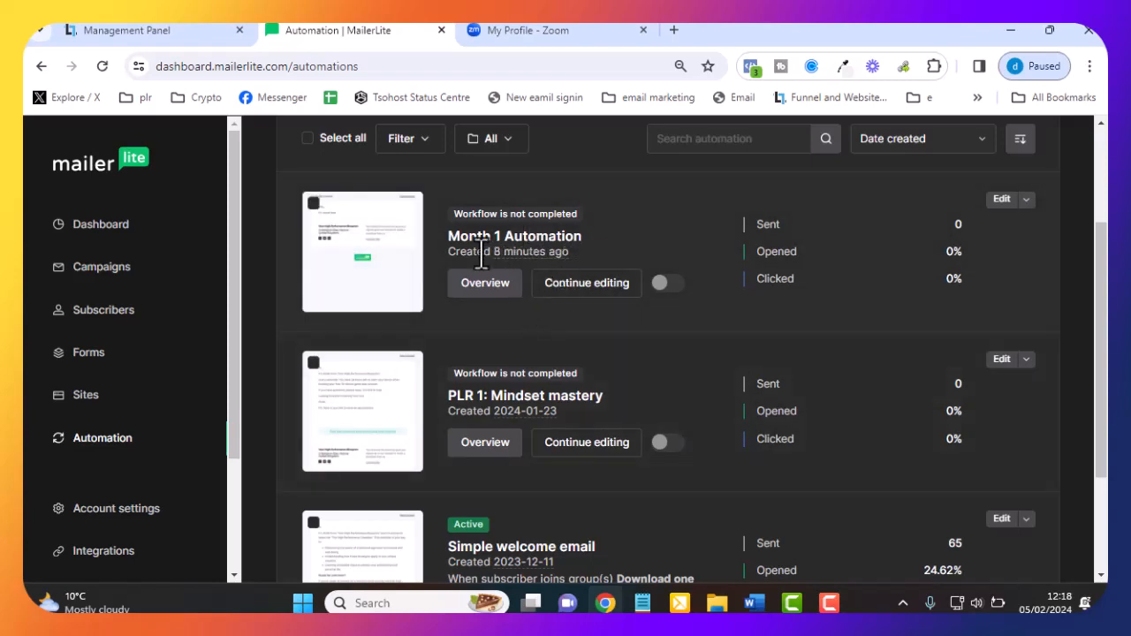
{"action": "left_click_drag", "start_coordinate": [447, 236], "coordinate": [613, 233]}
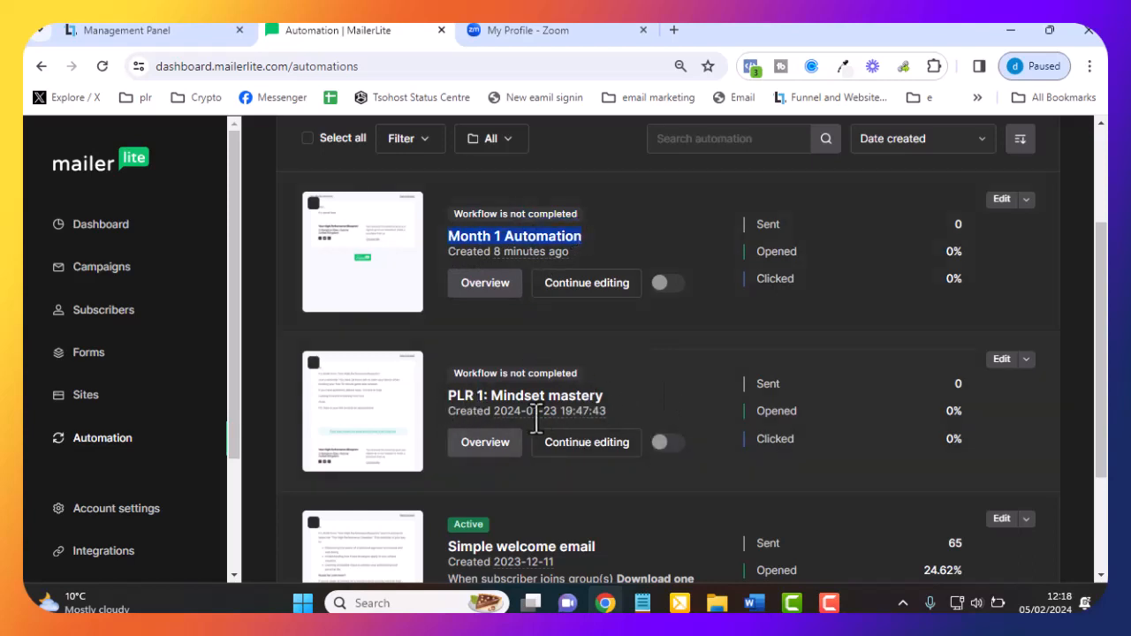
Reopen Month 1 Automation for editing and add a "Move to group(s)" action below the last Monday delay.
{"action": "left_click", "coordinate": [999, 201]}
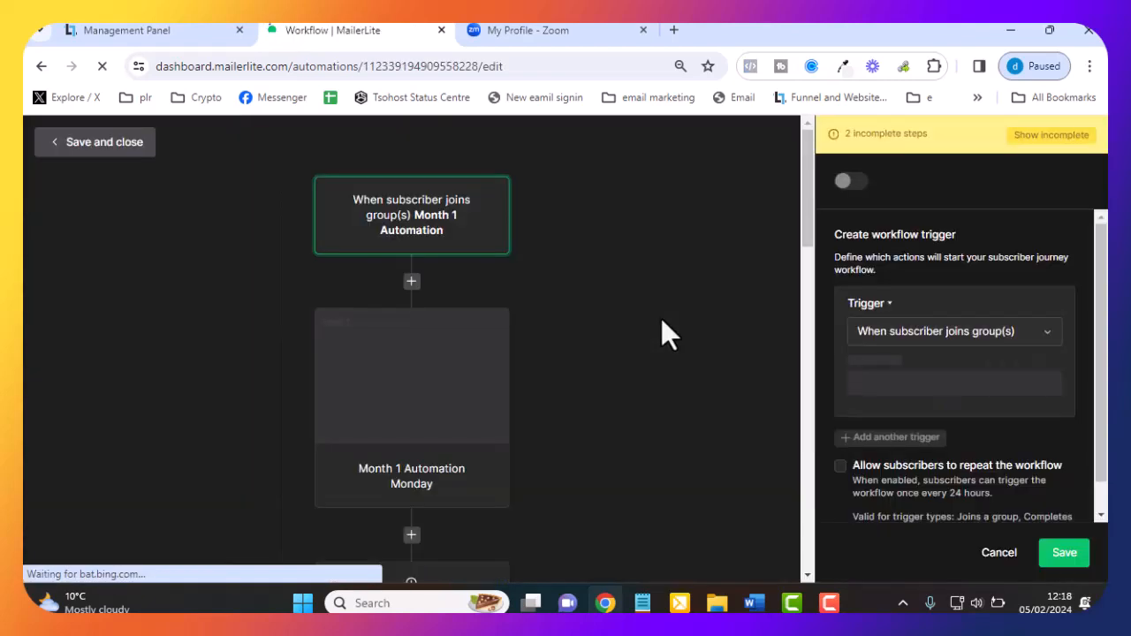
{"action": "scroll", "coordinate": [594, 300], "scroll_direction": "down", "scroll_amount": 10}
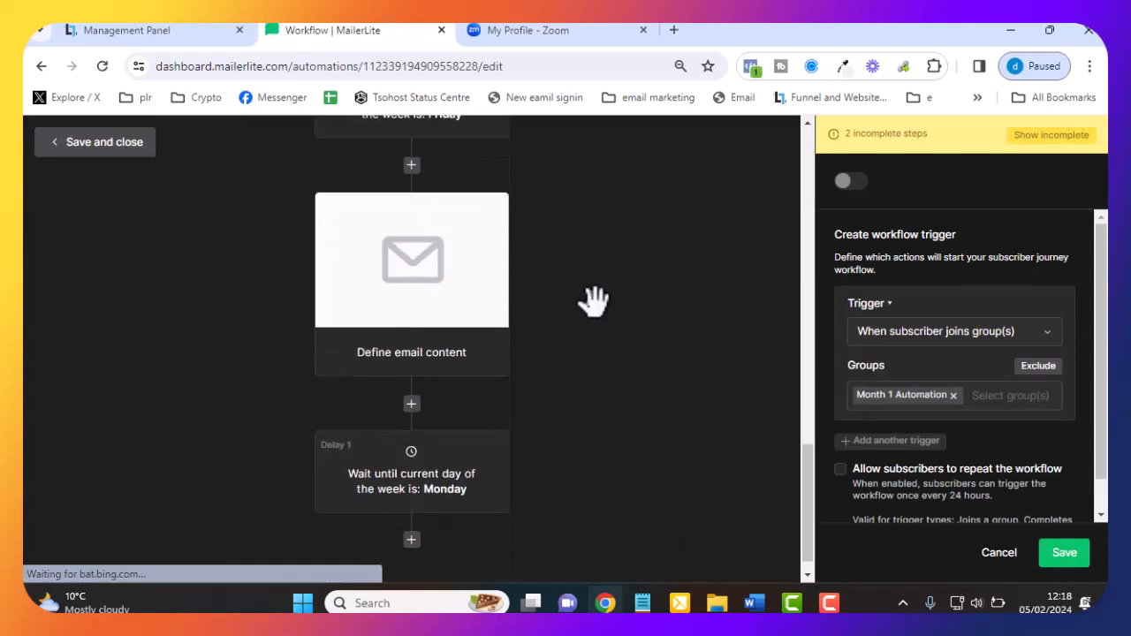
{"action": "left_click", "coordinate": [411, 537]}
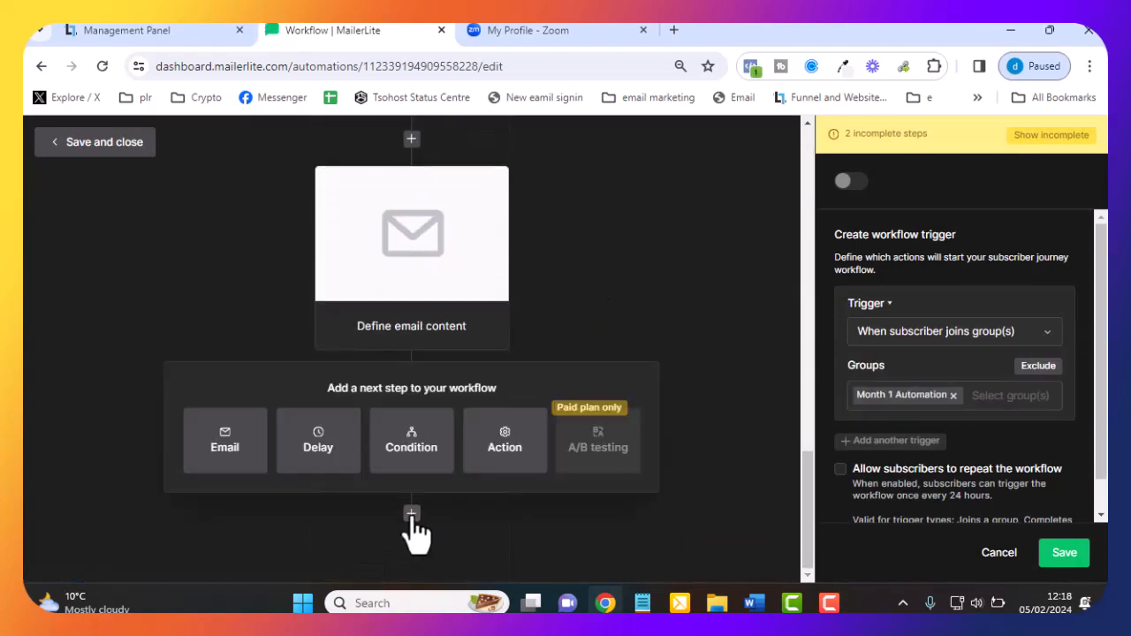
{"action": "left_click", "coordinate": [501, 458]}
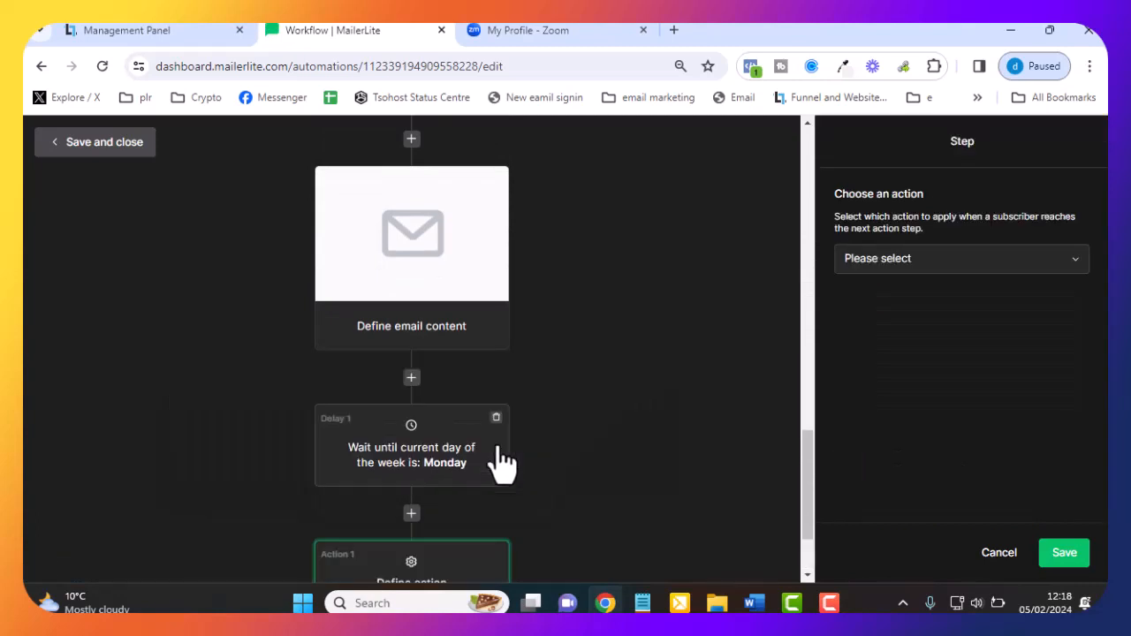
{"action": "left_click", "coordinate": [948, 265]}
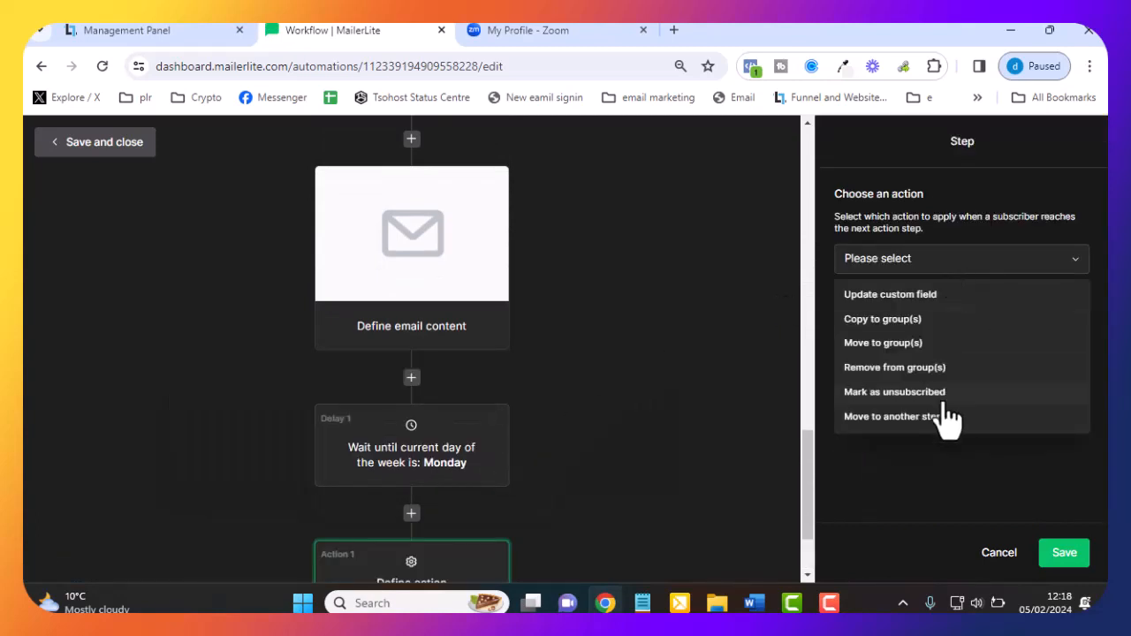
{"action": "left_click", "coordinate": [889, 345]}
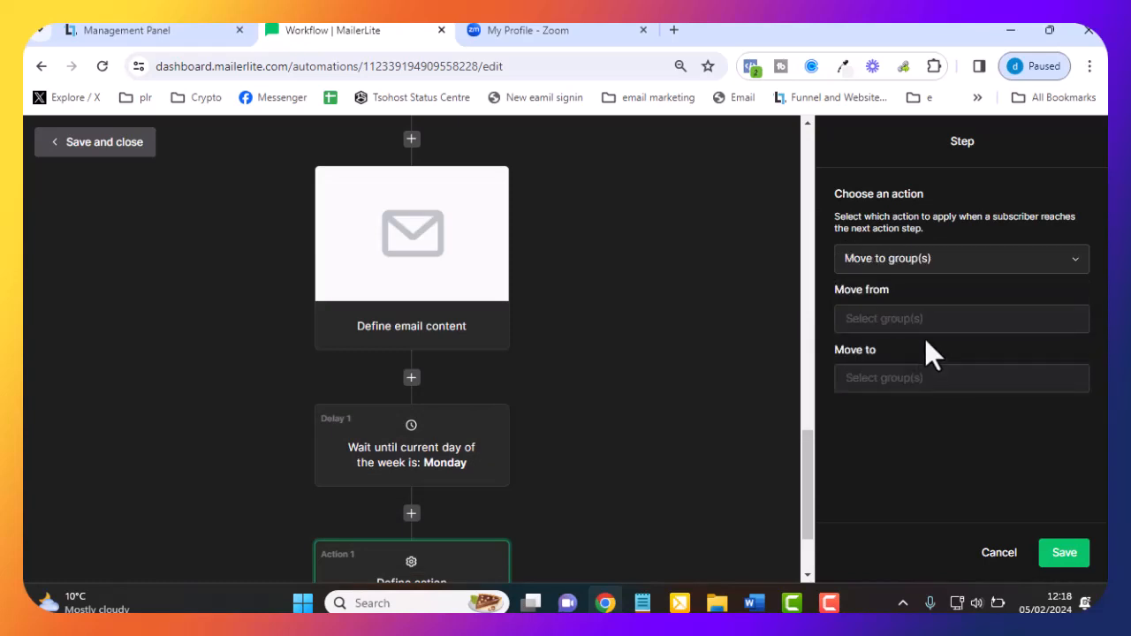
Set the action to move subscribers from the Month 1 Automation group to the PLR Automation 1 group.
{"action": "left_click", "coordinate": [922, 322]}
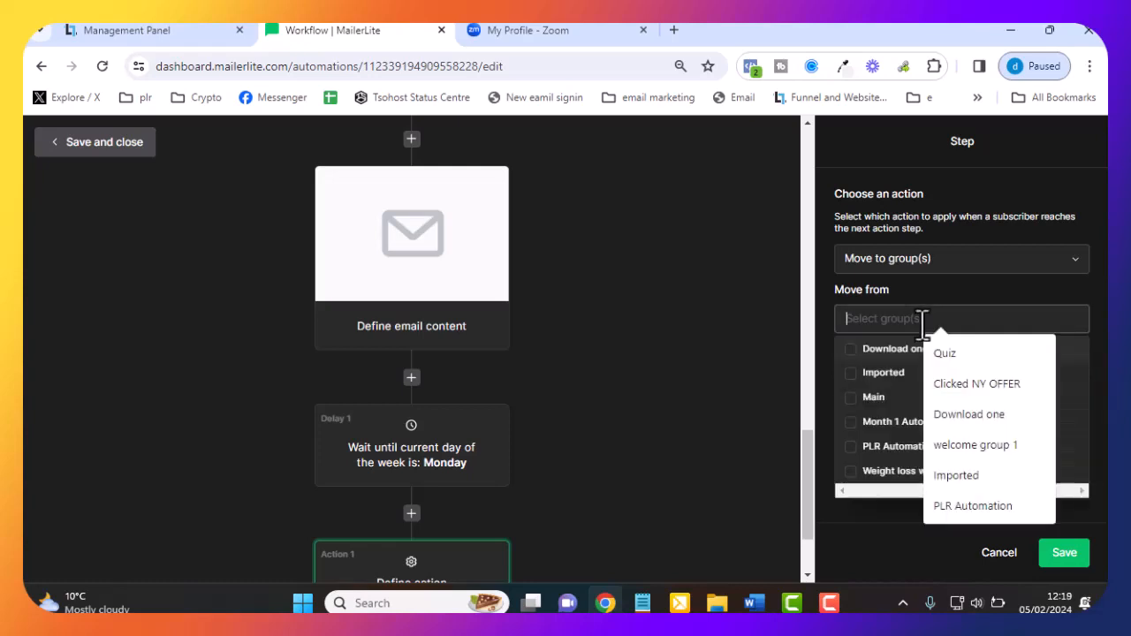
{"action": "left_click", "coordinate": [850, 423]}
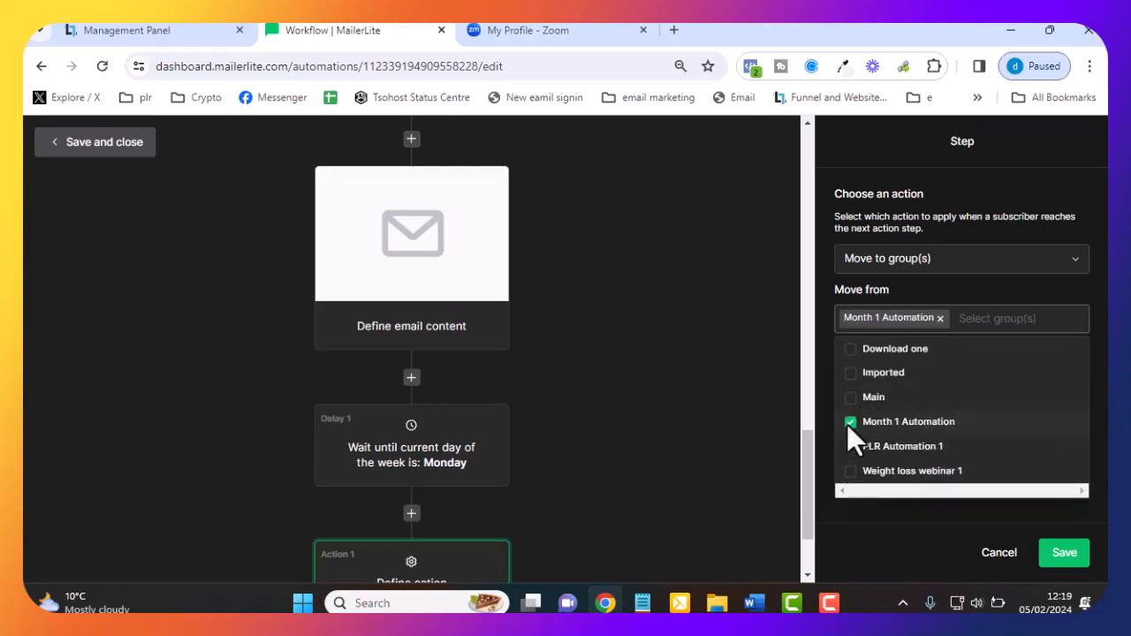
{"action": "left_click", "coordinate": [978, 295]}
{"action": "left_click", "coordinate": [965, 377]}
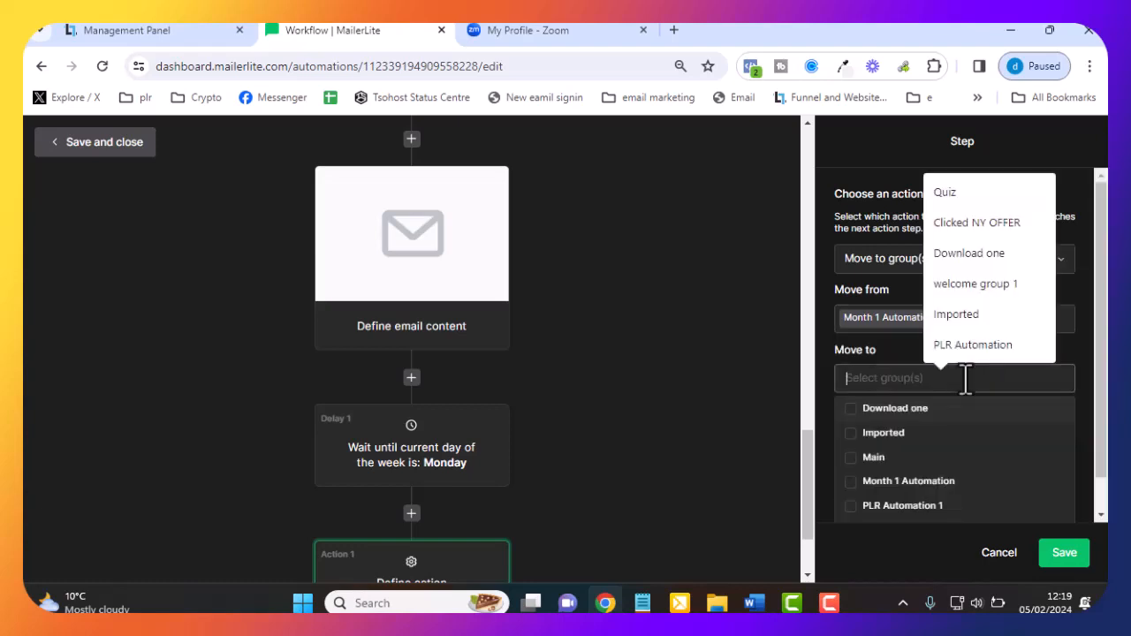
{"action": "scroll", "coordinate": [868, 521], "scroll_direction": "down", "scroll_amount": 1}
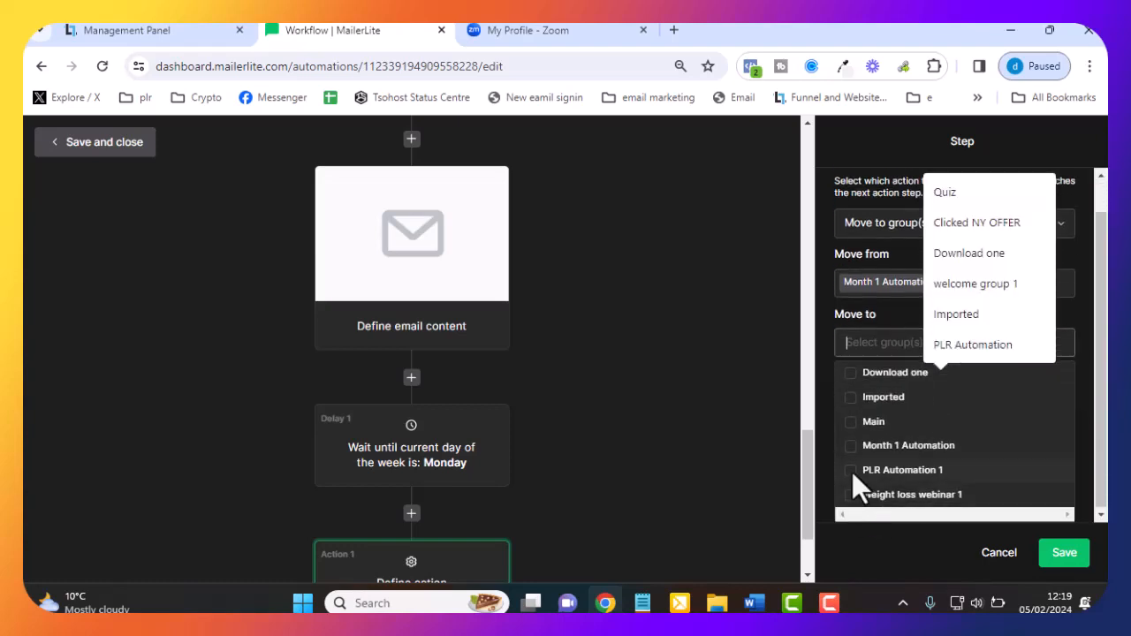
{"action": "left_click", "coordinate": [850, 469]}
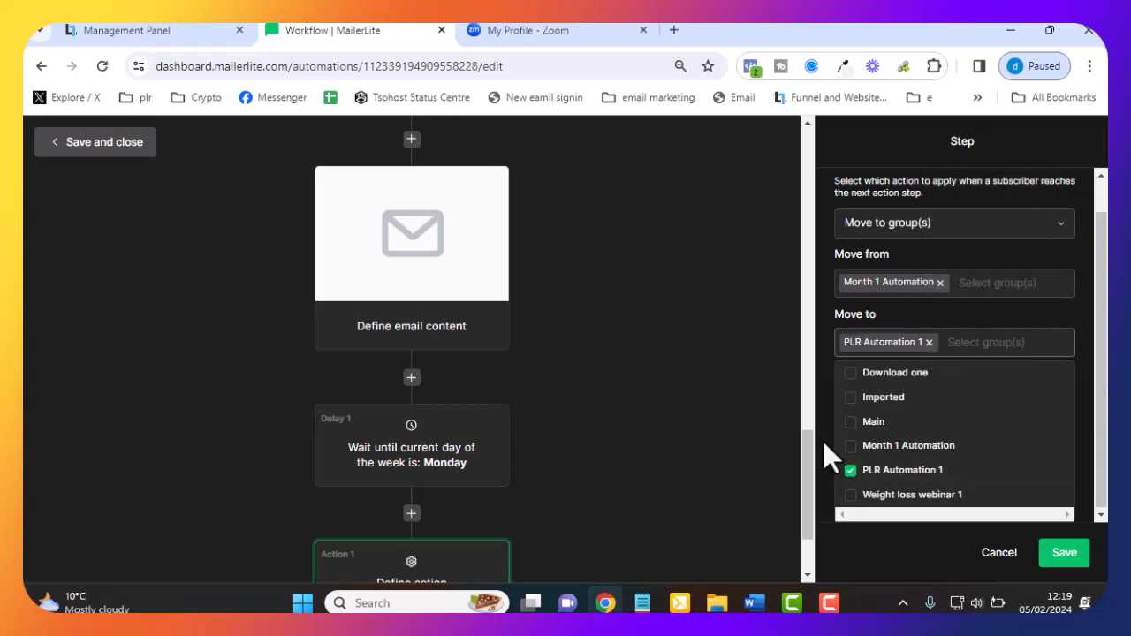
{"action": "left_click", "coordinate": [822, 441]}
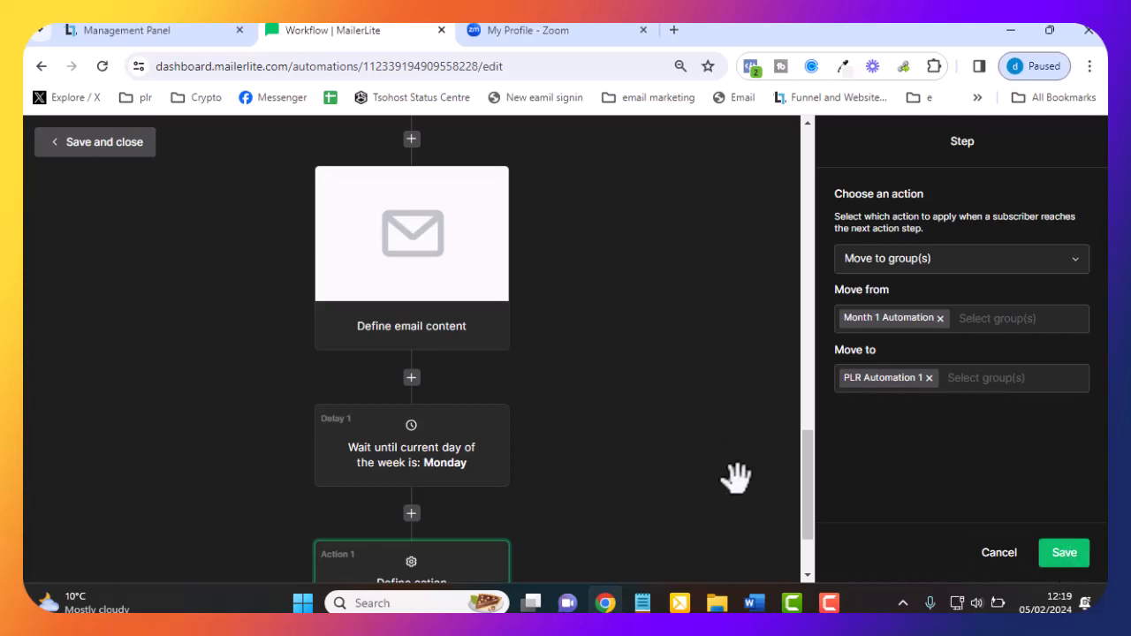
Save and close the Month 1 Automation workflow to return to the automations list.
{"action": "left_click", "coordinate": [92, 144]}
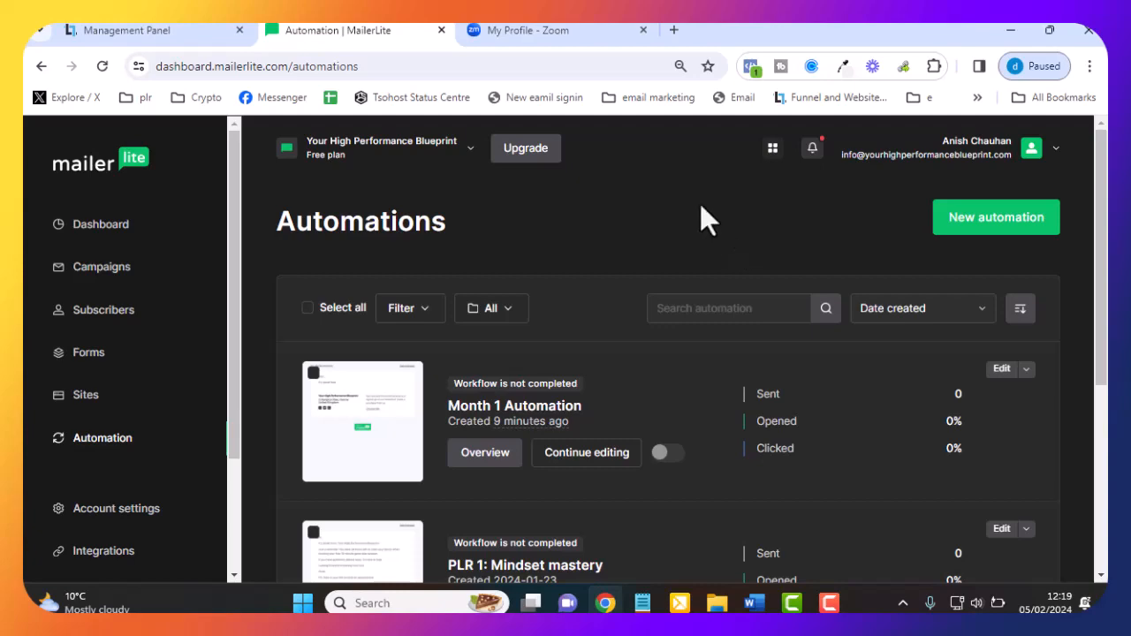
Open the overview report of the "Simple welcome email" automation and examine its monthly workflow stats and each email's recipients, opens and clicks.
{"action": "scroll", "coordinate": [700, 206], "scroll_direction": "down", "scroll_amount": 4}
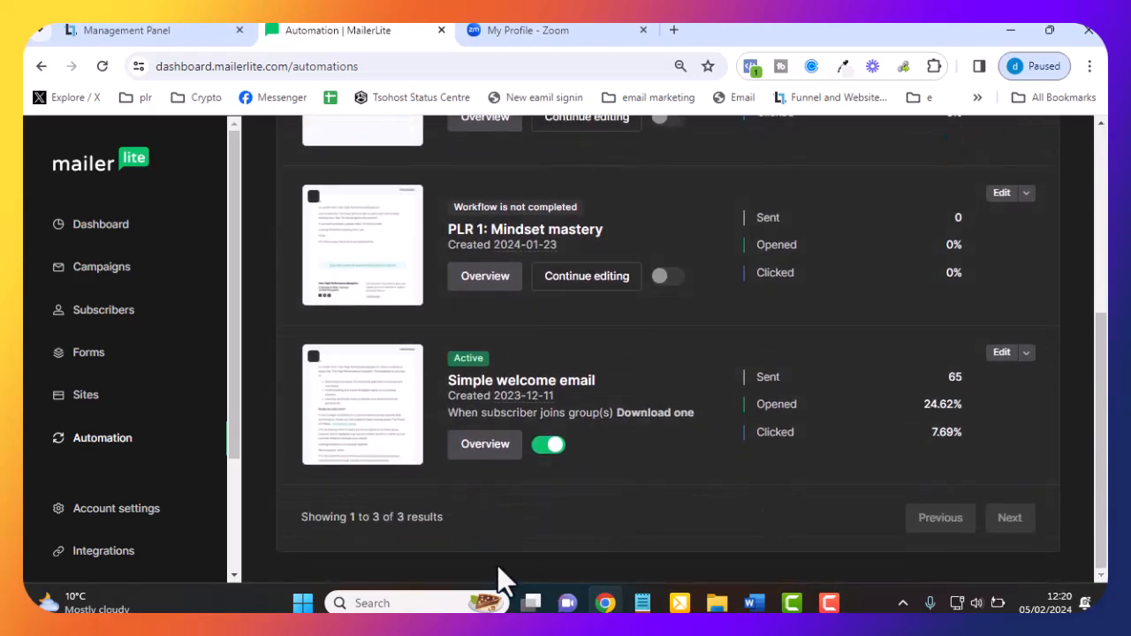
{"action": "left_click", "coordinate": [488, 445]}
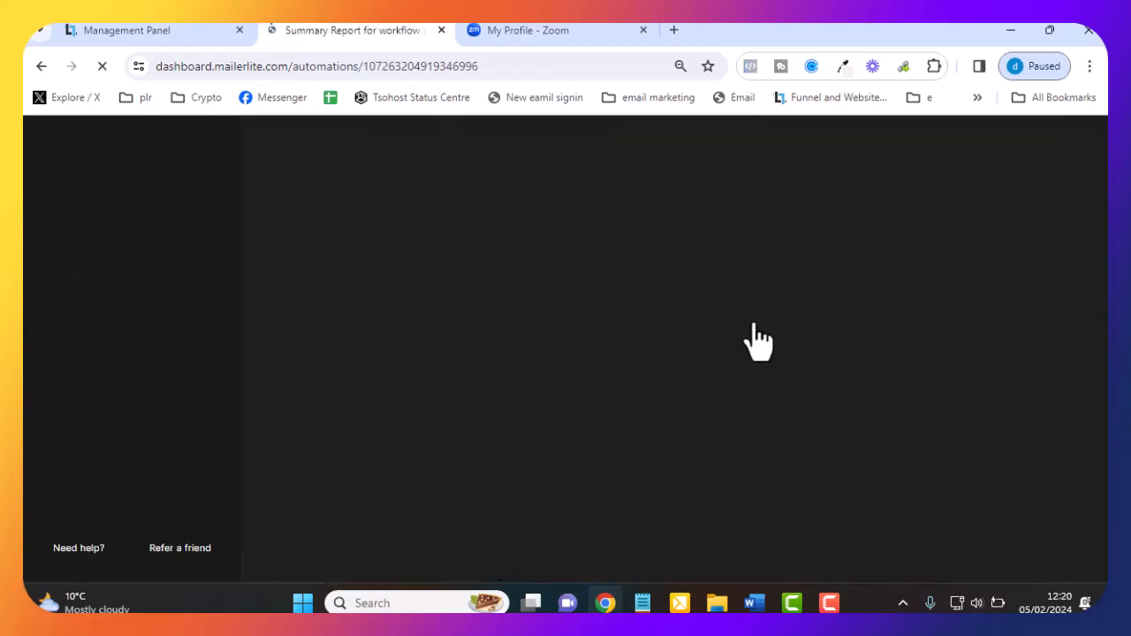
{"action": "scroll", "coordinate": [681, 347], "scroll_direction": "down", "scroll_amount": 3}
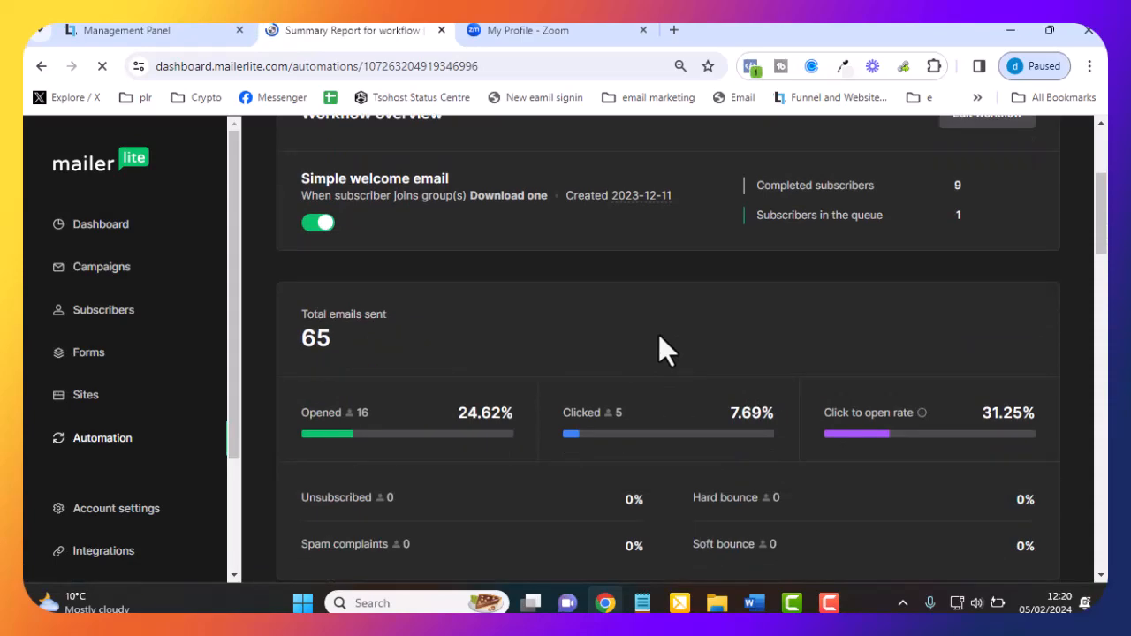
{"action": "scroll", "coordinate": [659, 334], "scroll_direction": "down", "scroll_amount": 7}
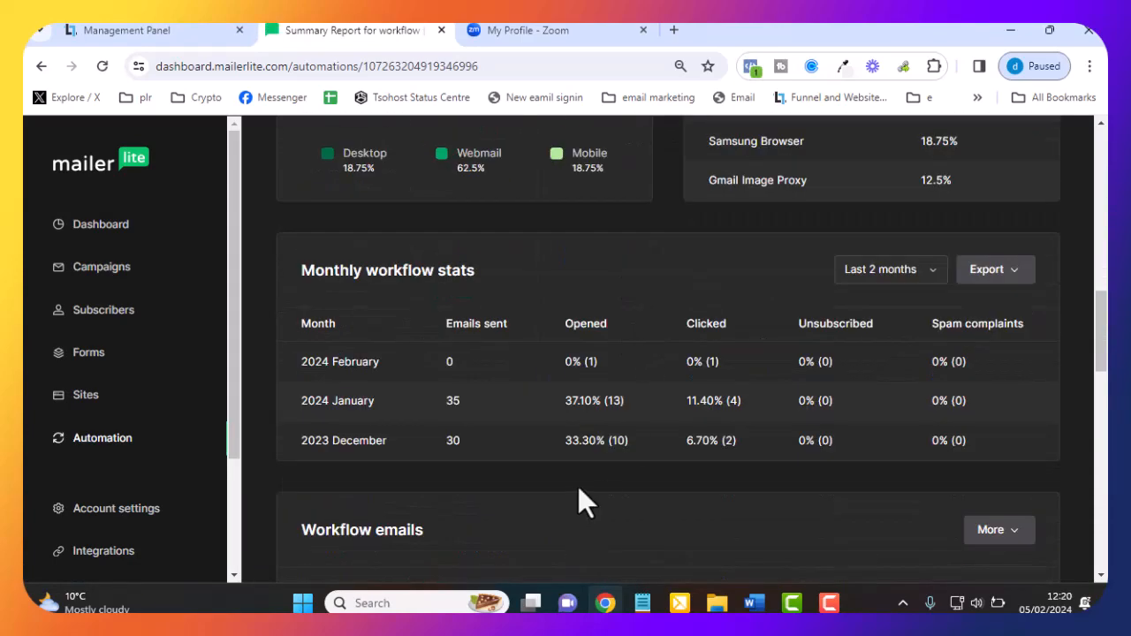
{"action": "scroll", "coordinate": [579, 488], "scroll_direction": "down", "scroll_amount": 6}
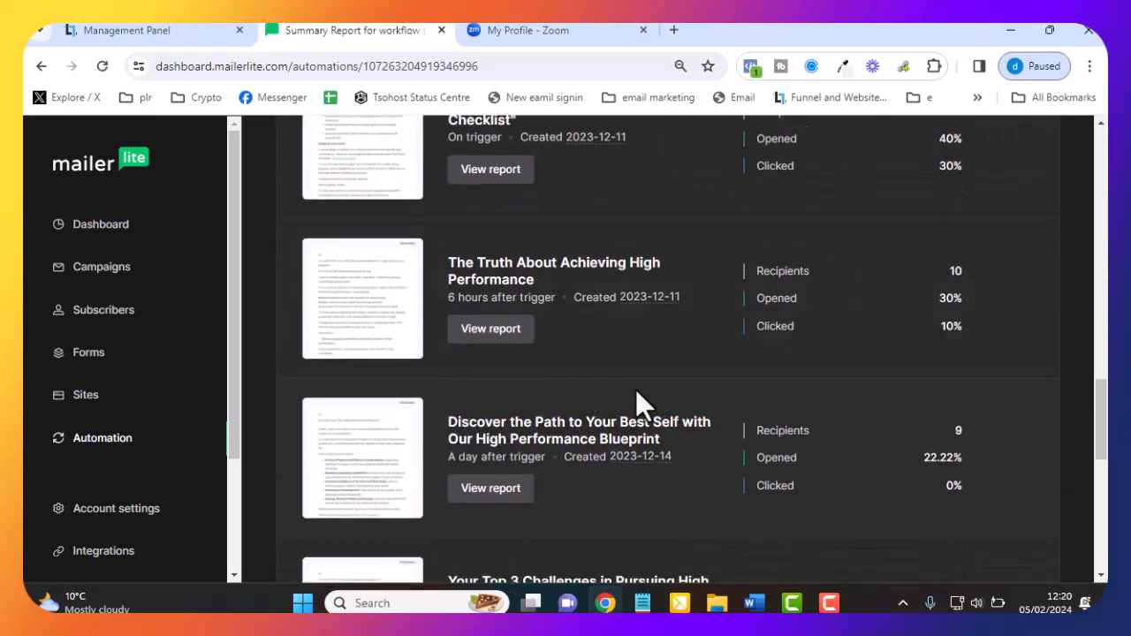
{"action": "scroll", "coordinate": [641, 402], "scroll_direction": "up", "scroll_amount": 1}
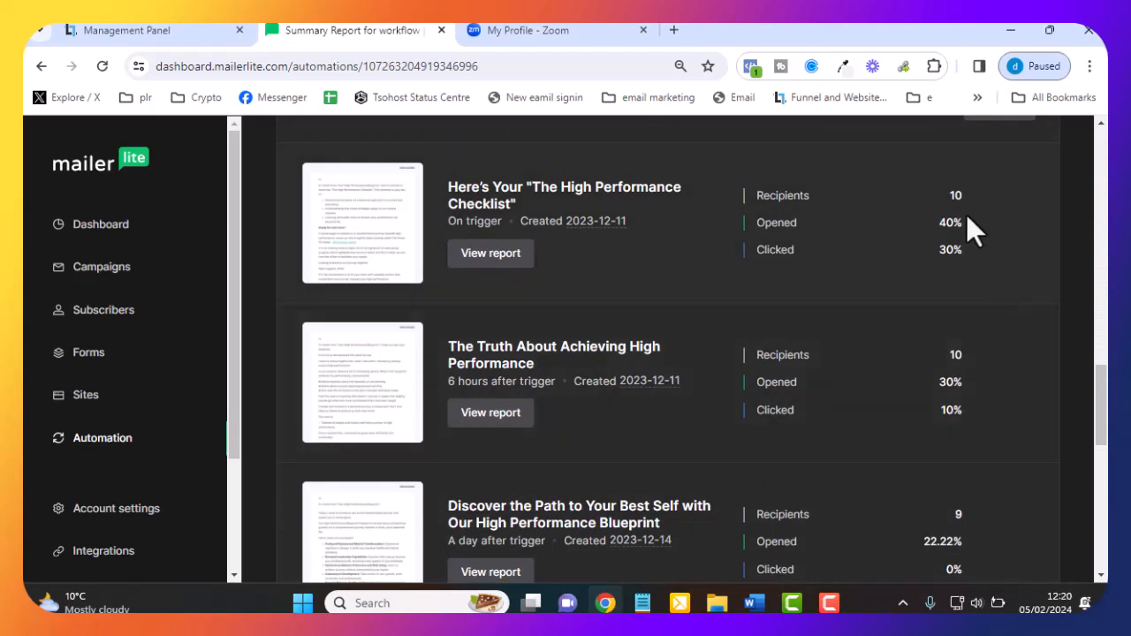
{"action": "scroll", "coordinate": [769, 442], "scroll_direction": "down", "scroll_amount": 2}
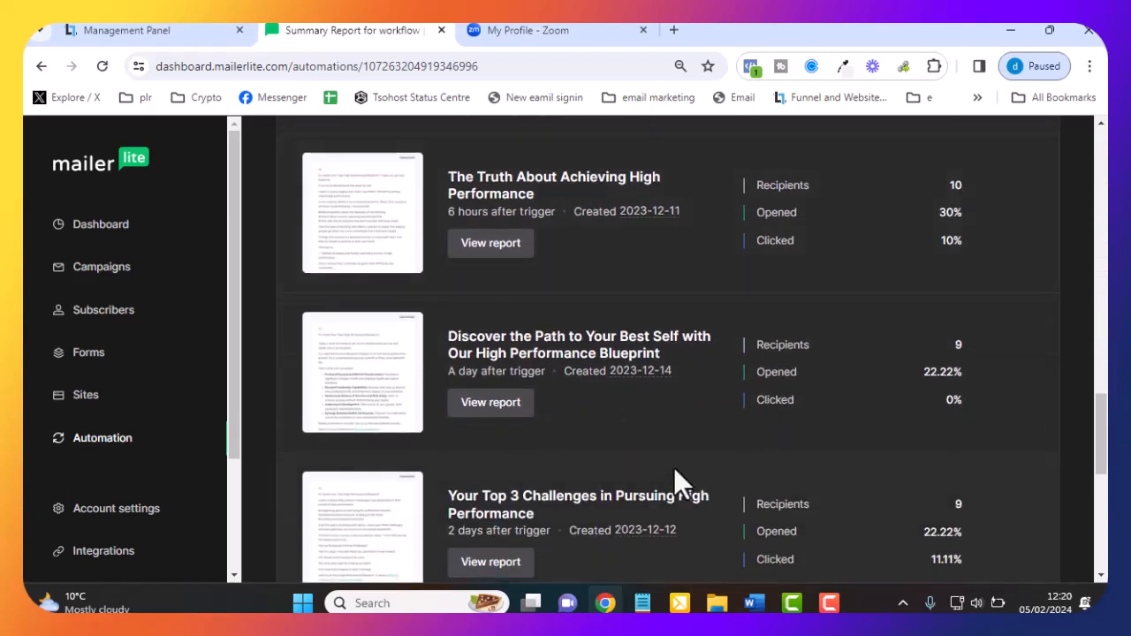
{"action": "scroll", "coordinate": [675, 471], "scroll_direction": "up", "scroll_amount": 3}
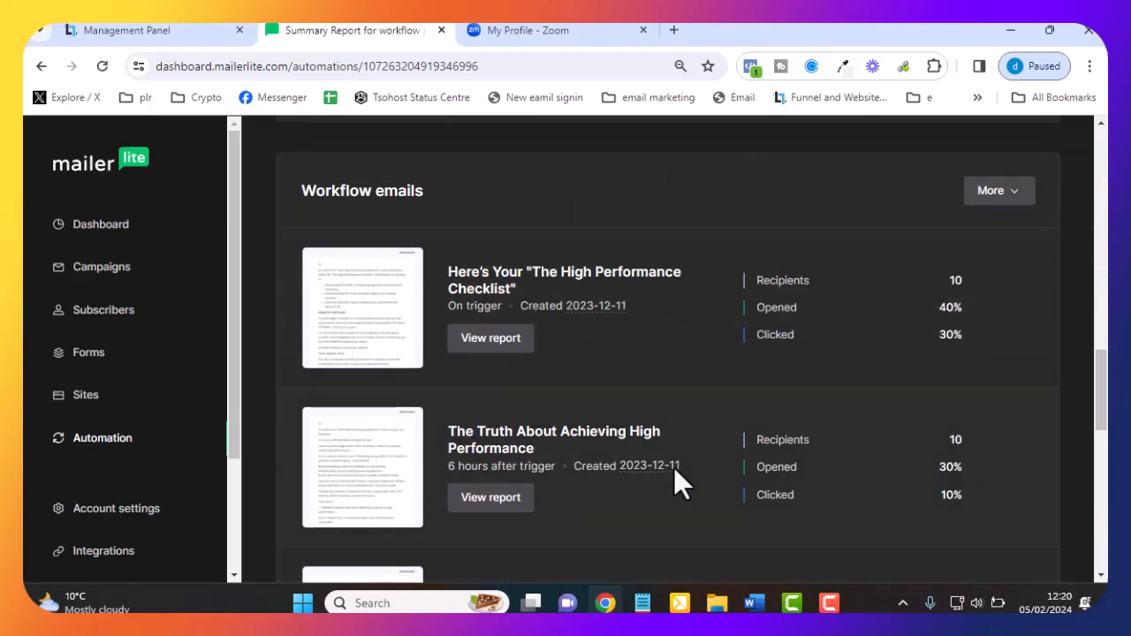
{"action": "scroll", "coordinate": [673, 467], "scroll_direction": "up", "scroll_amount": 10}
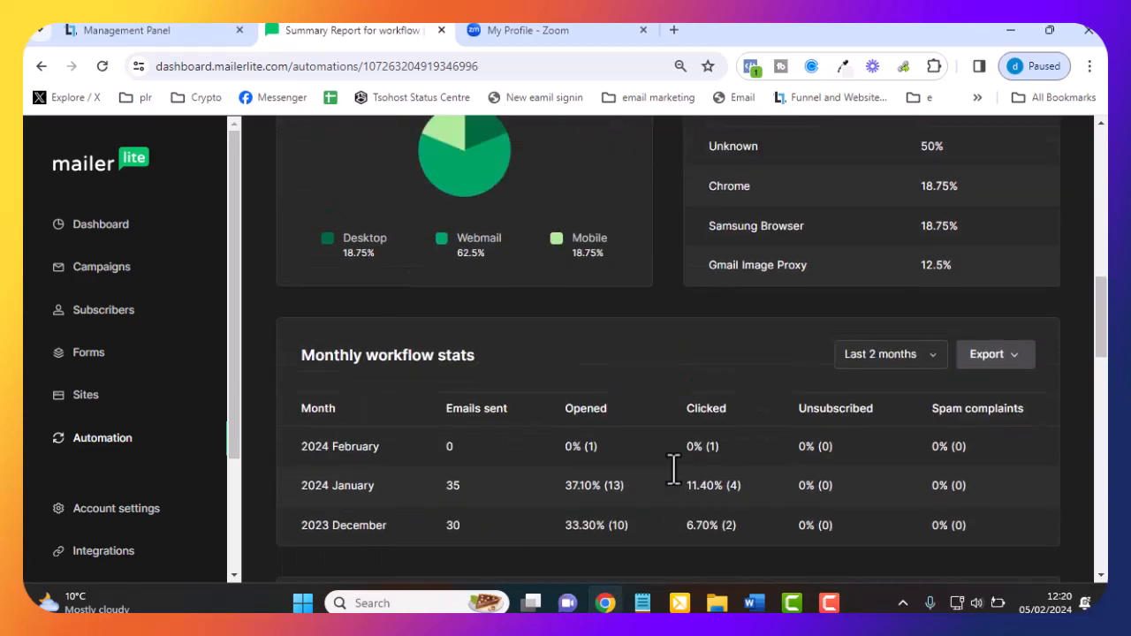